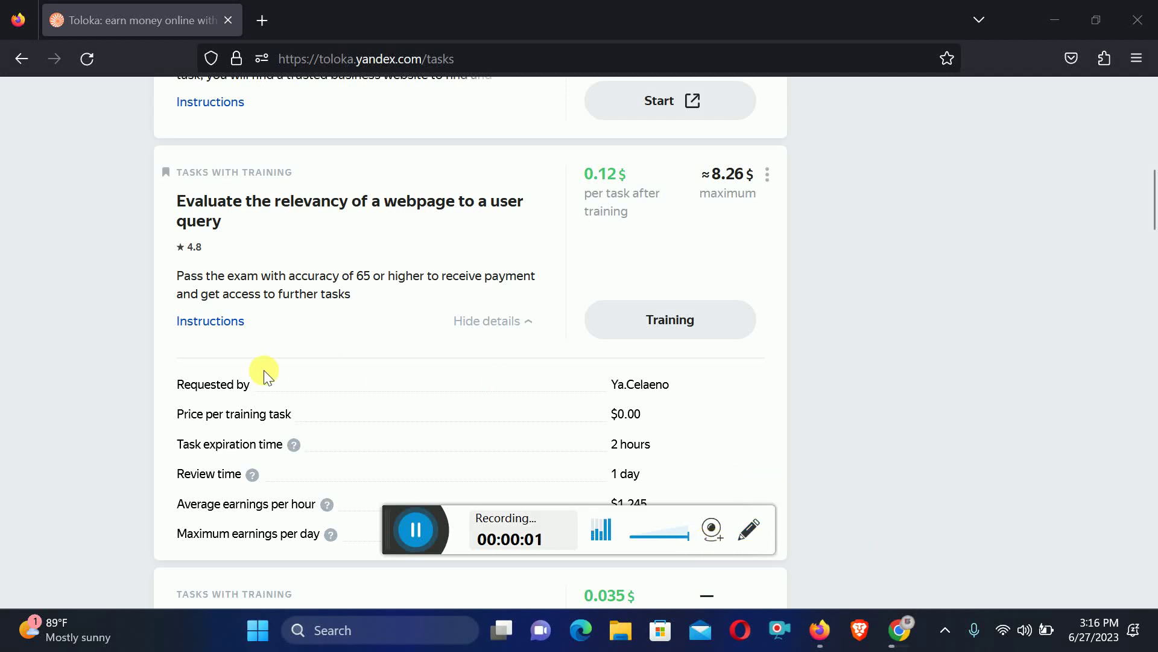
Start the 'Evaluate the relevancy of a webpage' training and dismiss its Instructions window.
{"action": "left_click", "coordinate": [745, 533]}
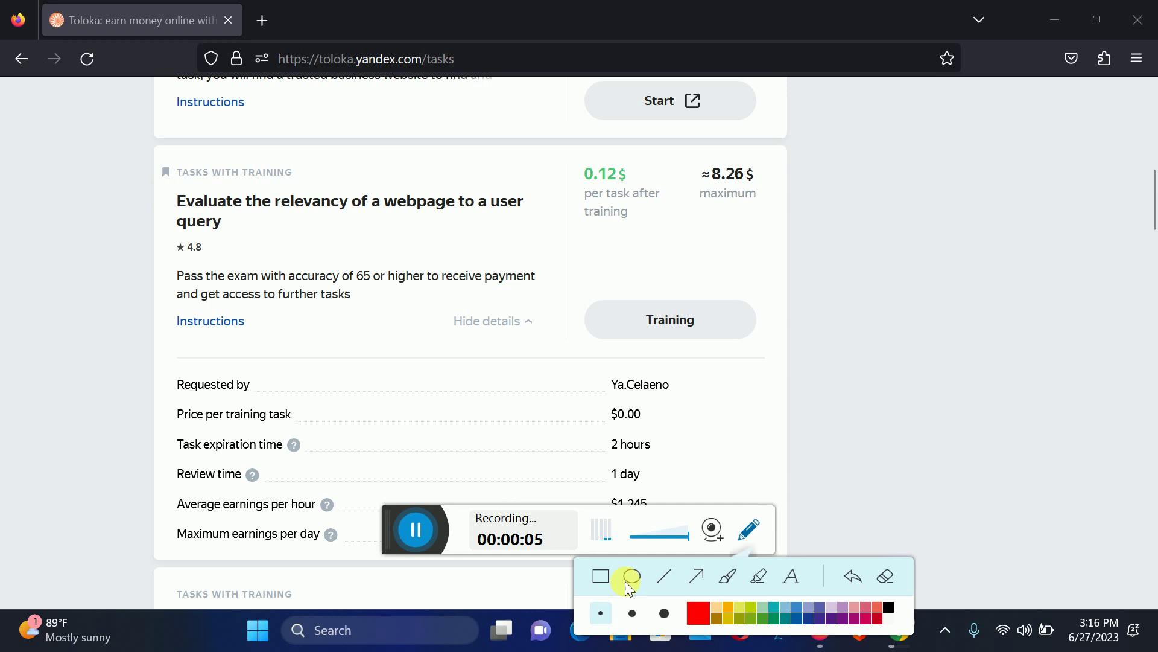
{"action": "mouse_move", "coordinate": [159, 188]}
{"action": "left_mouse_down"}
{"action": "mouse_move", "coordinate": [283, 248]}
{"action": "mouse_move", "coordinate": [370, 267]}
{"action": "mouse_move", "coordinate": [552, 249]}
{"action": "left_mouse_up"}
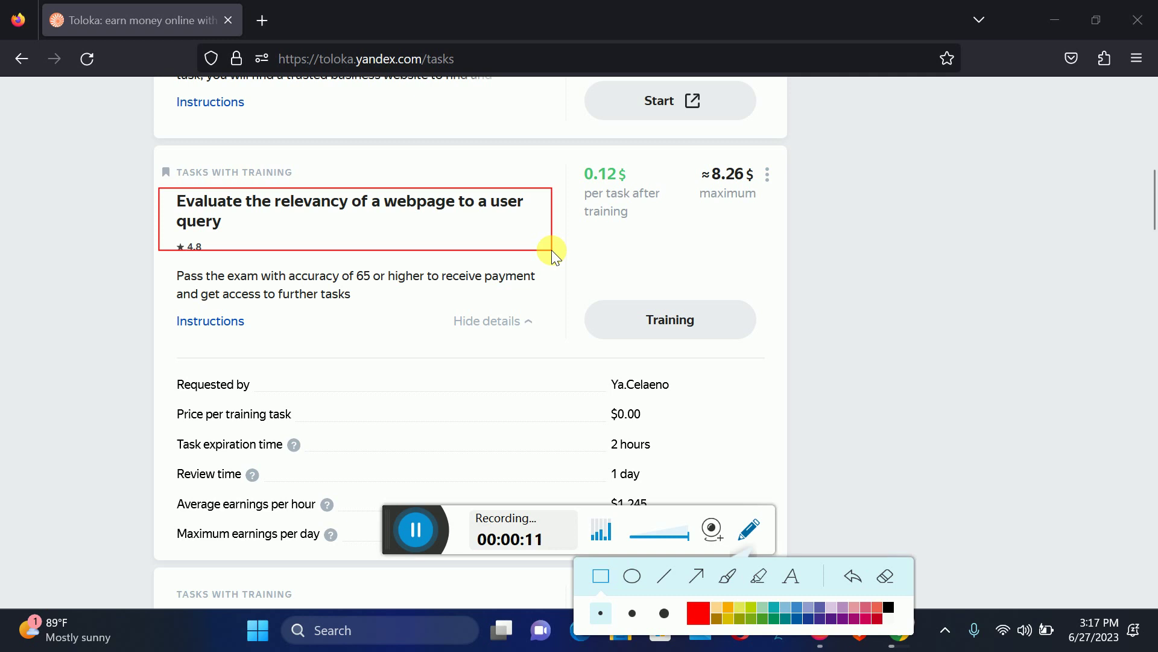
{"action": "left_click", "coordinate": [886, 584]}
{"action": "left_click", "coordinate": [749, 528]}
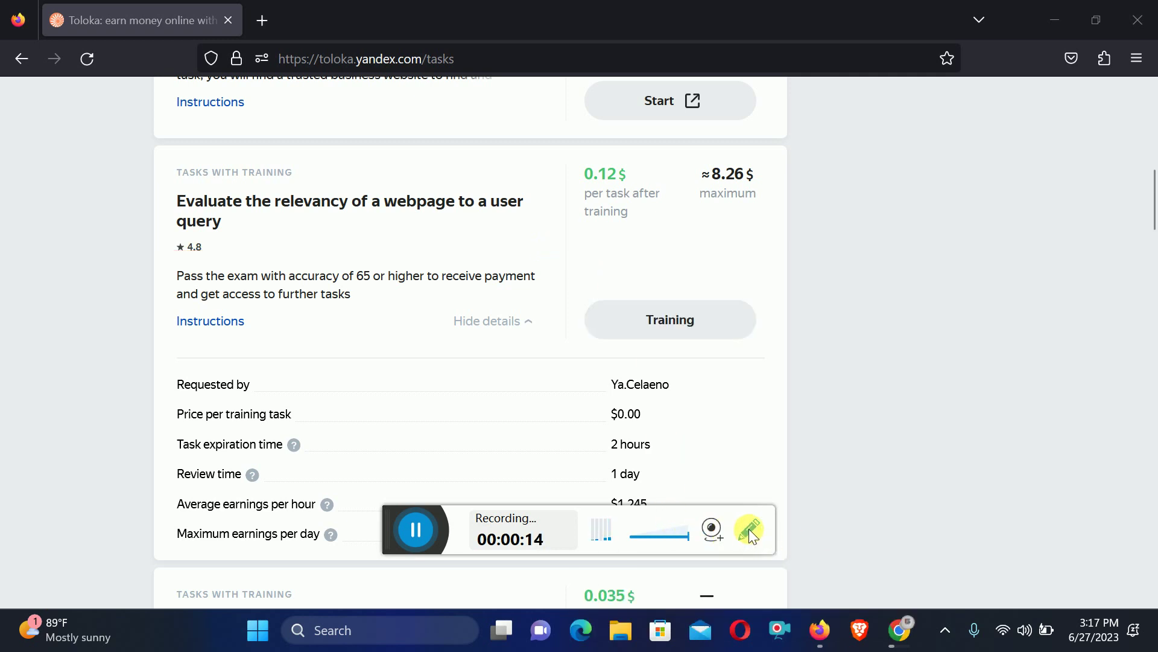
{"action": "left_click", "coordinate": [699, 336]}
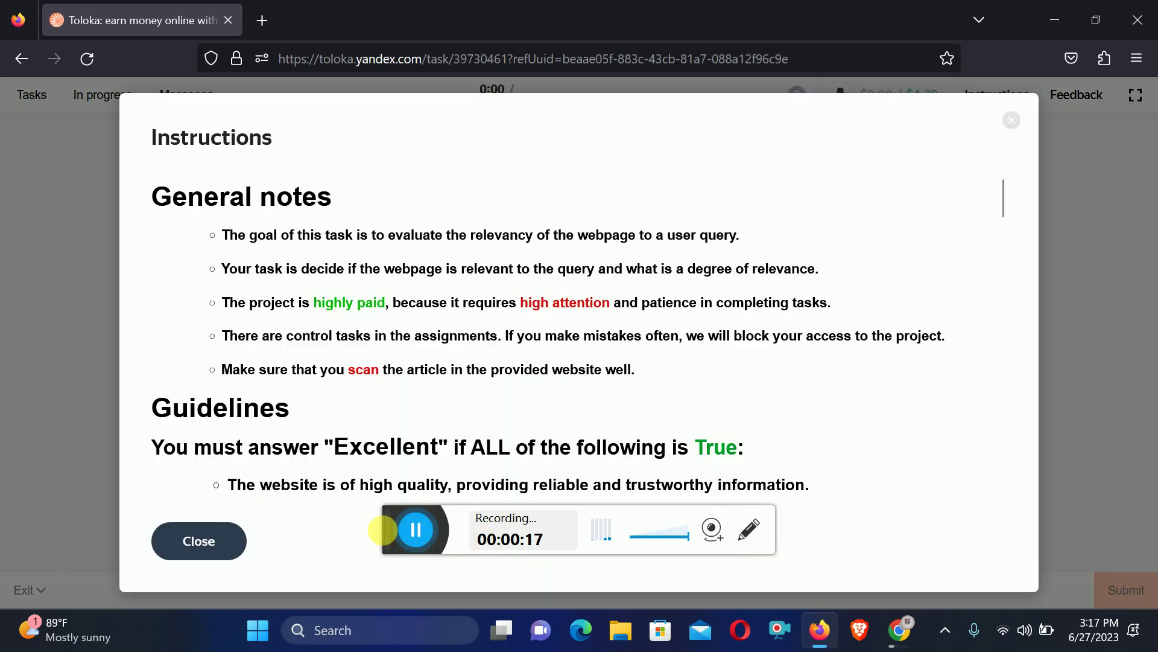
{"action": "left_click", "coordinate": [199, 541]}
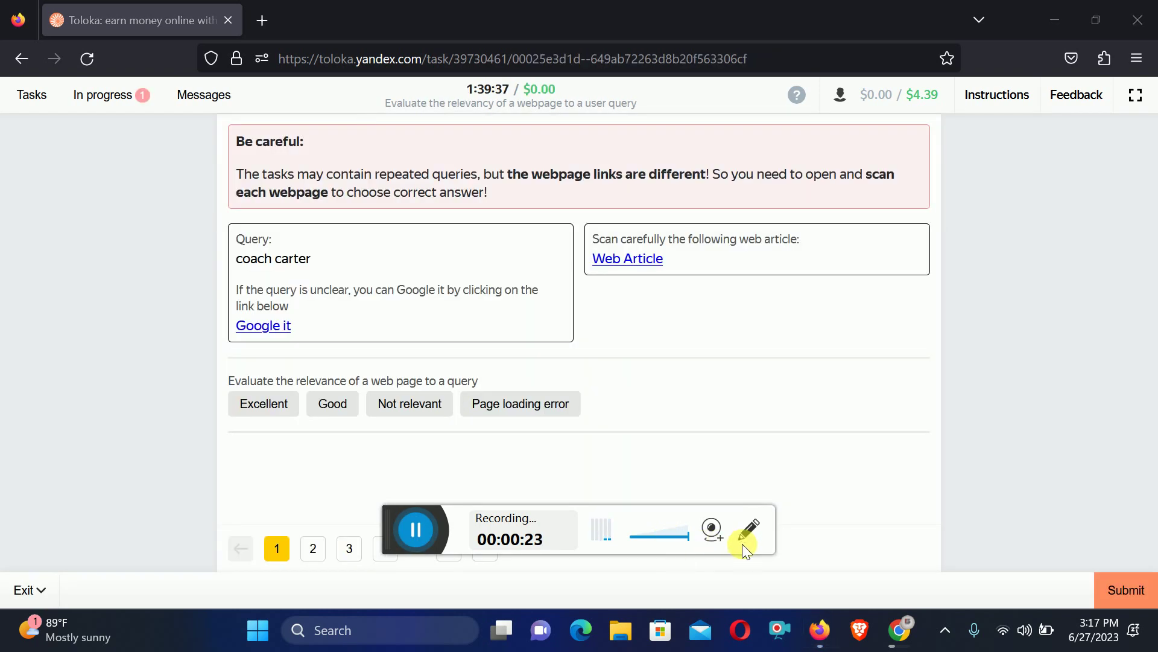
{"action": "left_click", "coordinate": [746, 534]}
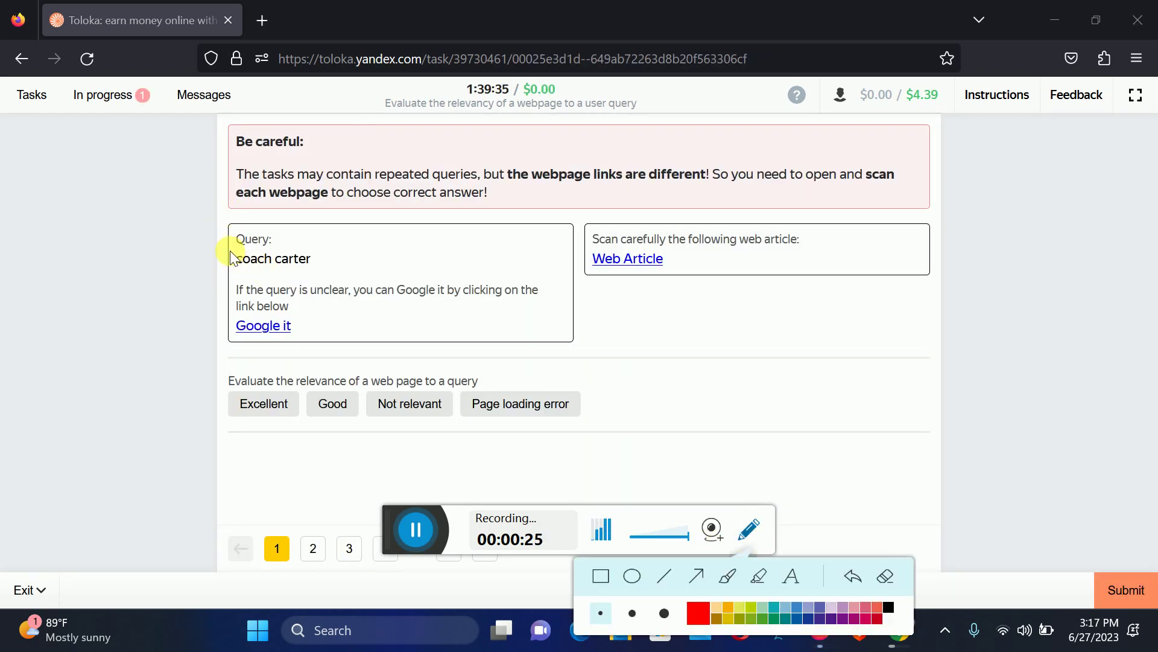
{"action": "left_click_drag", "start_coordinate": [230, 246], "coordinate": [260, 277]}
{"action": "left_click", "coordinate": [273, 273]}
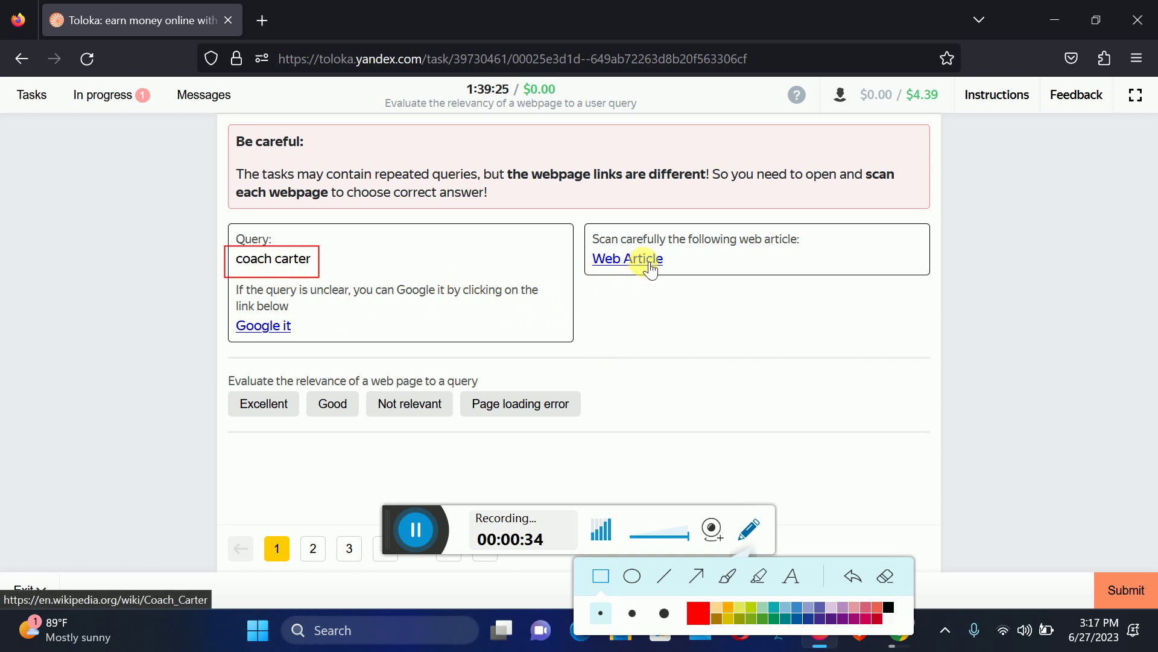
{"action": "left_click", "coordinate": [890, 573]}
{"action": "left_click", "coordinate": [750, 530]}
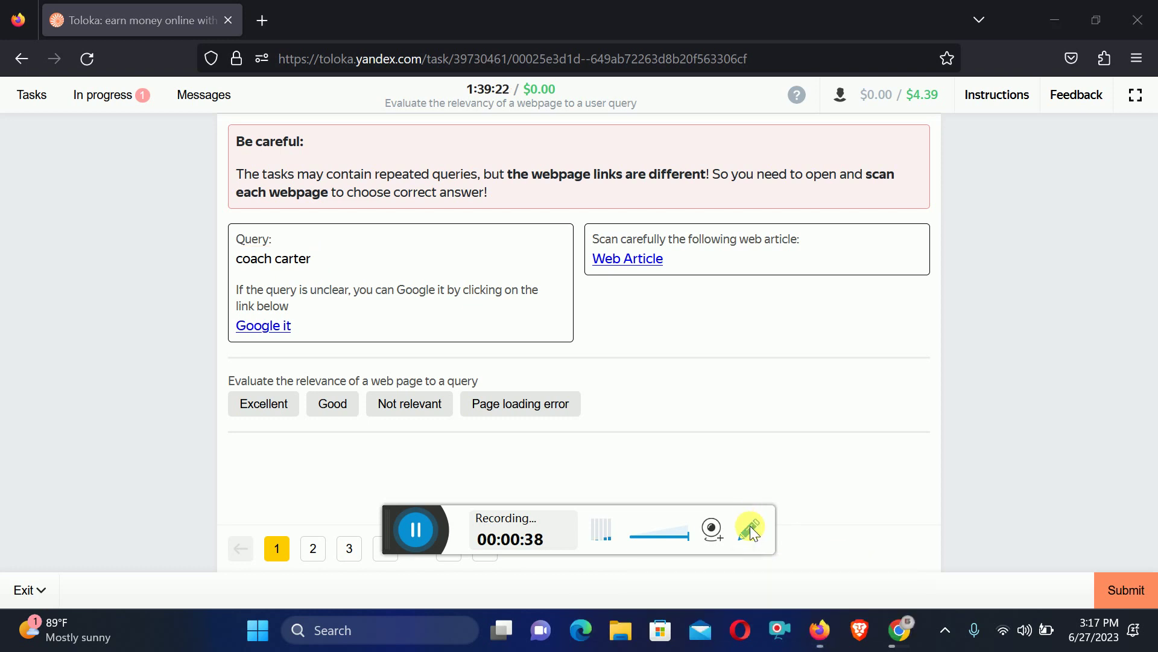
{"action": "left_click", "coordinate": [641, 259]}
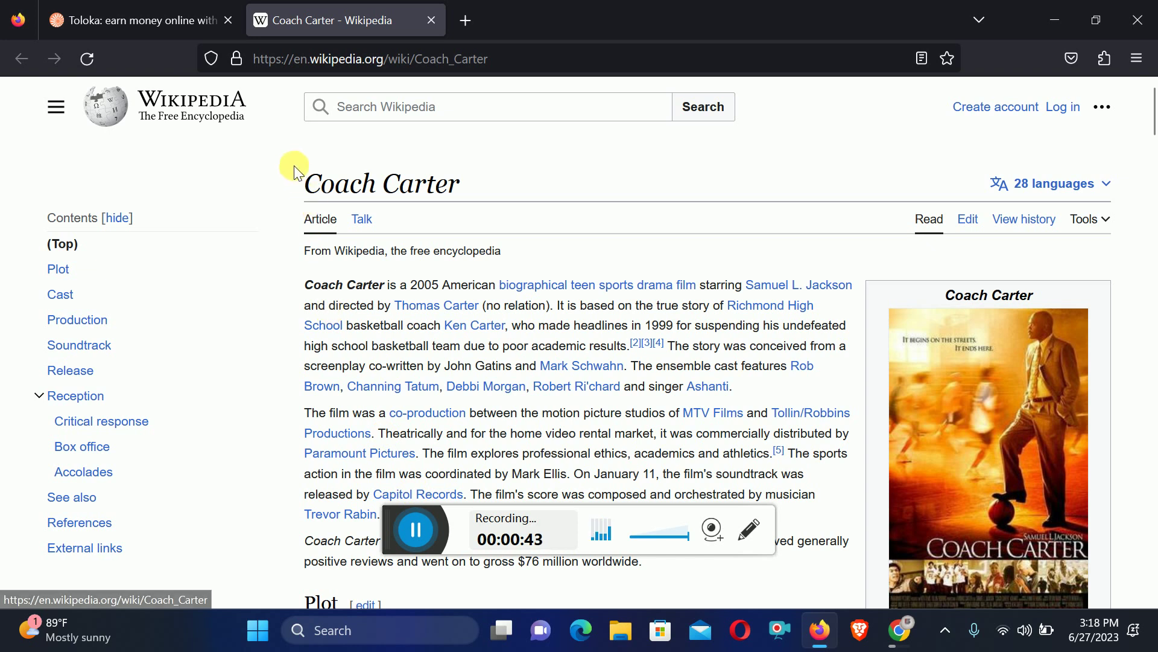
{"action": "key", "text": "ctrl+a"}
{"action": "left_click", "coordinate": [488, 185]}
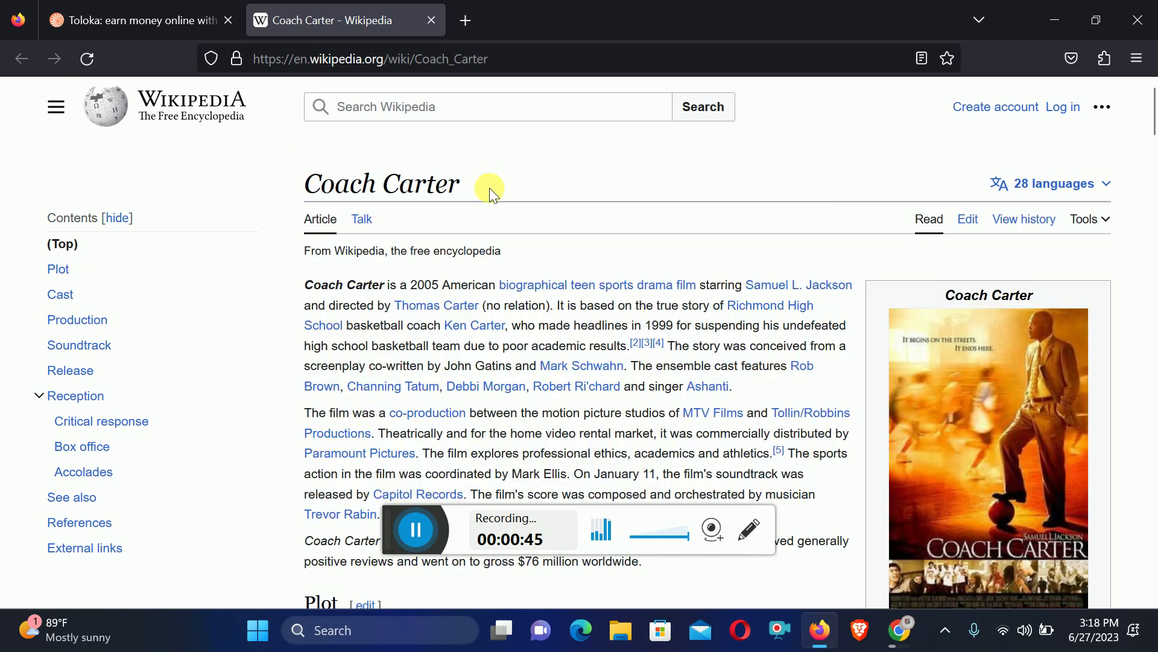
{"action": "scroll", "coordinate": [950, 389], "scroll_direction": "down", "scroll_amount": 3}
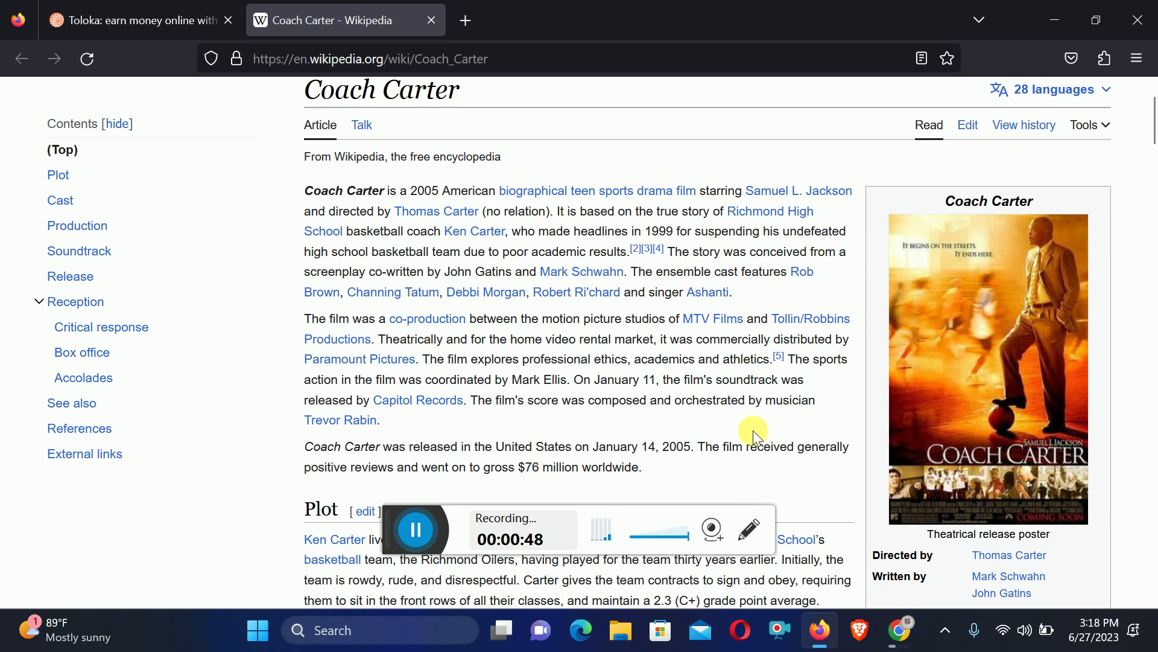
{"action": "left_click", "coordinate": [430, 21]}
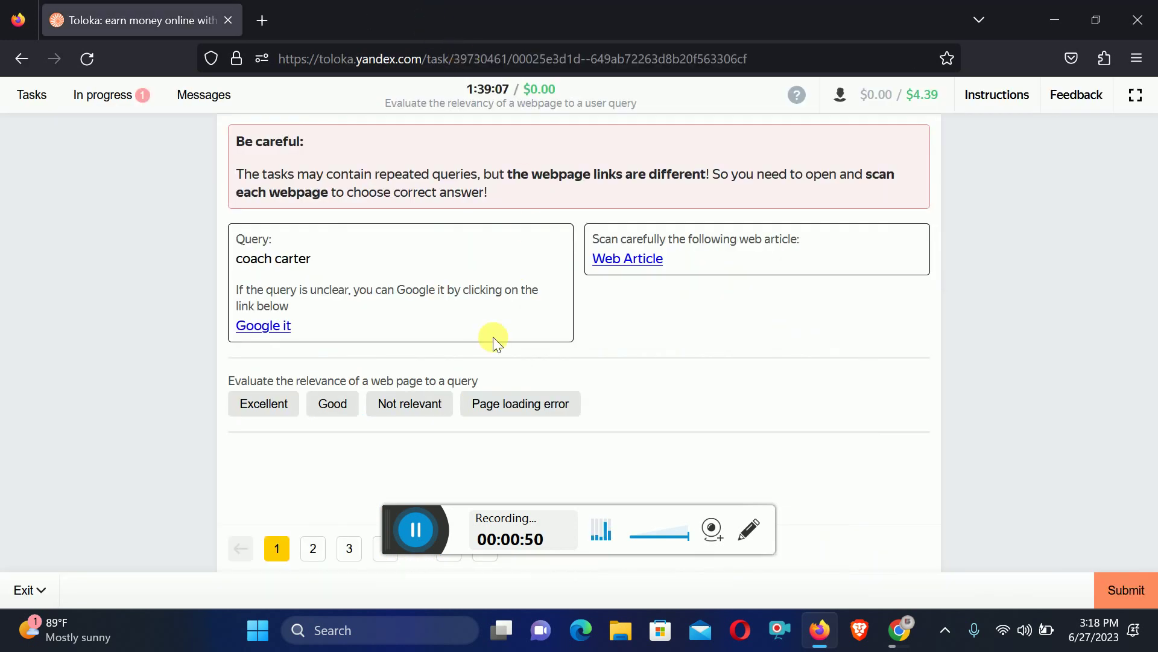
Rate 'coach carter' Excellent, submit, and rate 'hair growth for women' Excellent.
{"action": "left_click", "coordinate": [258, 408]}
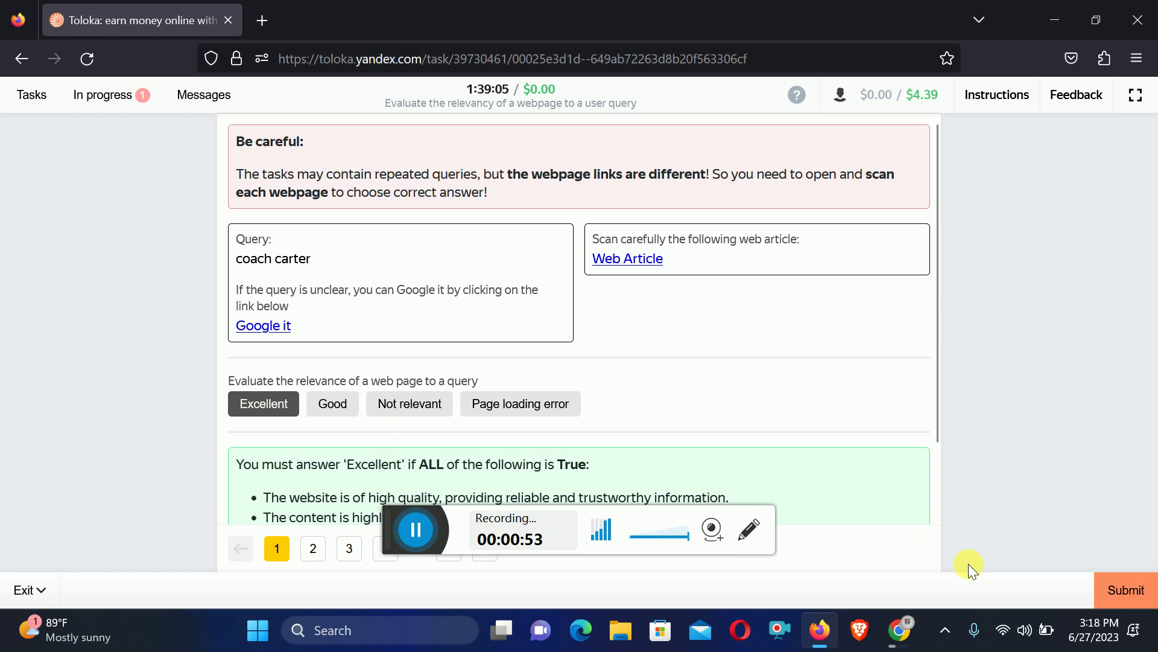
{"action": "left_click", "coordinate": [1123, 594]}
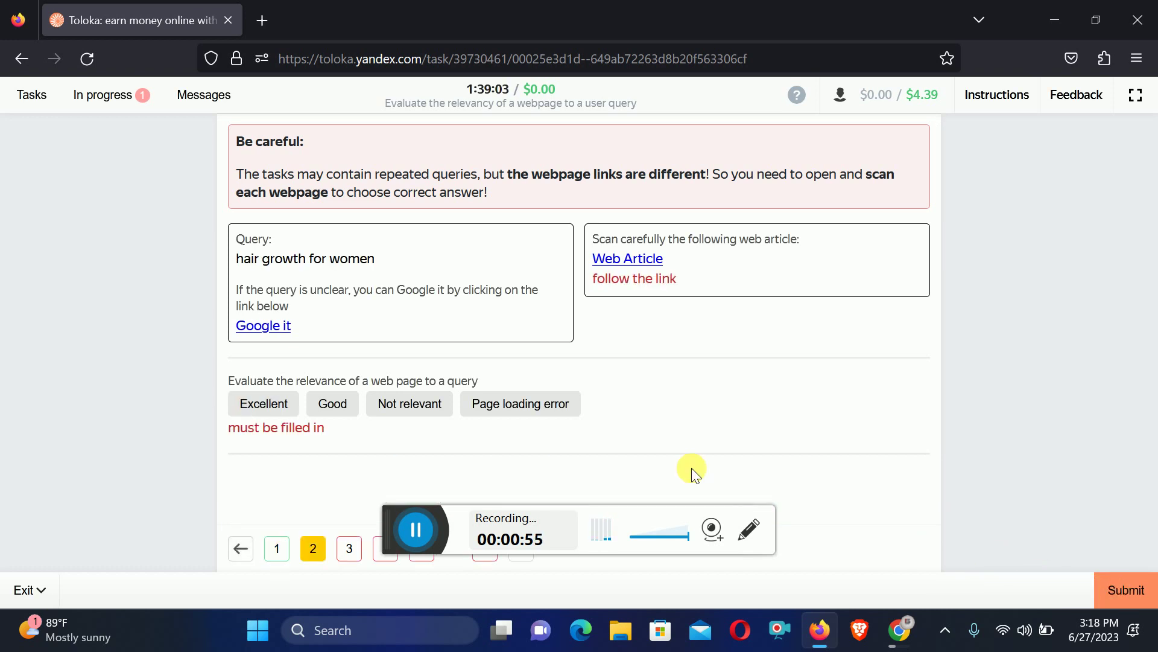
{"action": "left_click", "coordinate": [266, 409]}
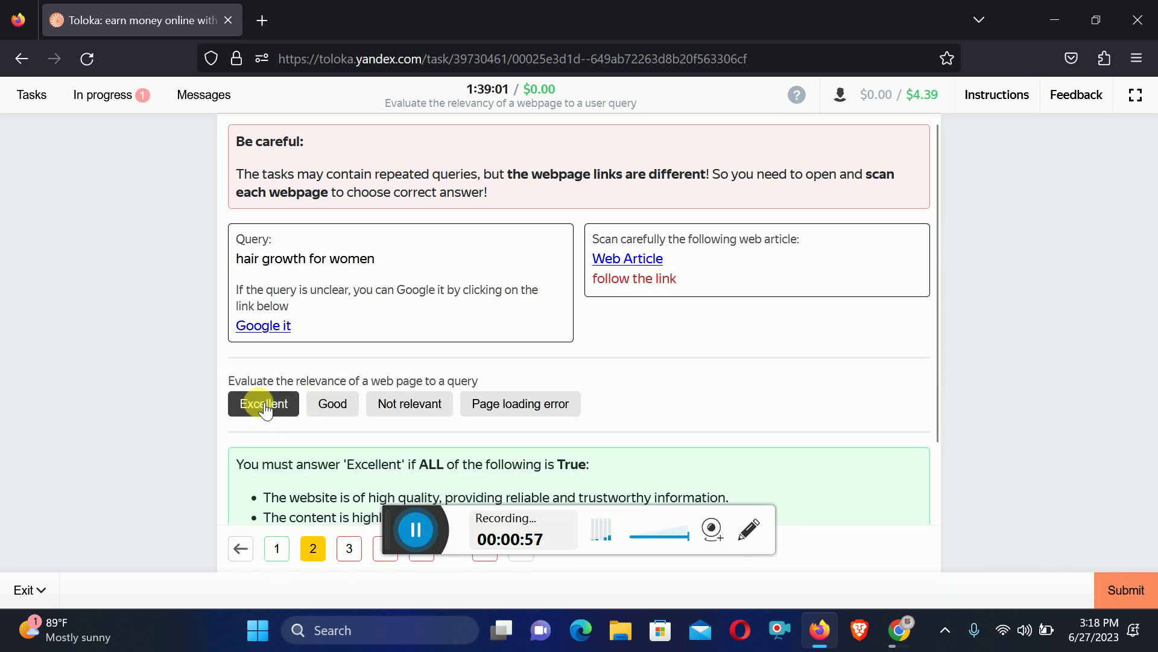
Review the linked Healthline hair-growth article, then return to the Toloka tab.
{"action": "left_click", "coordinate": [749, 532]}
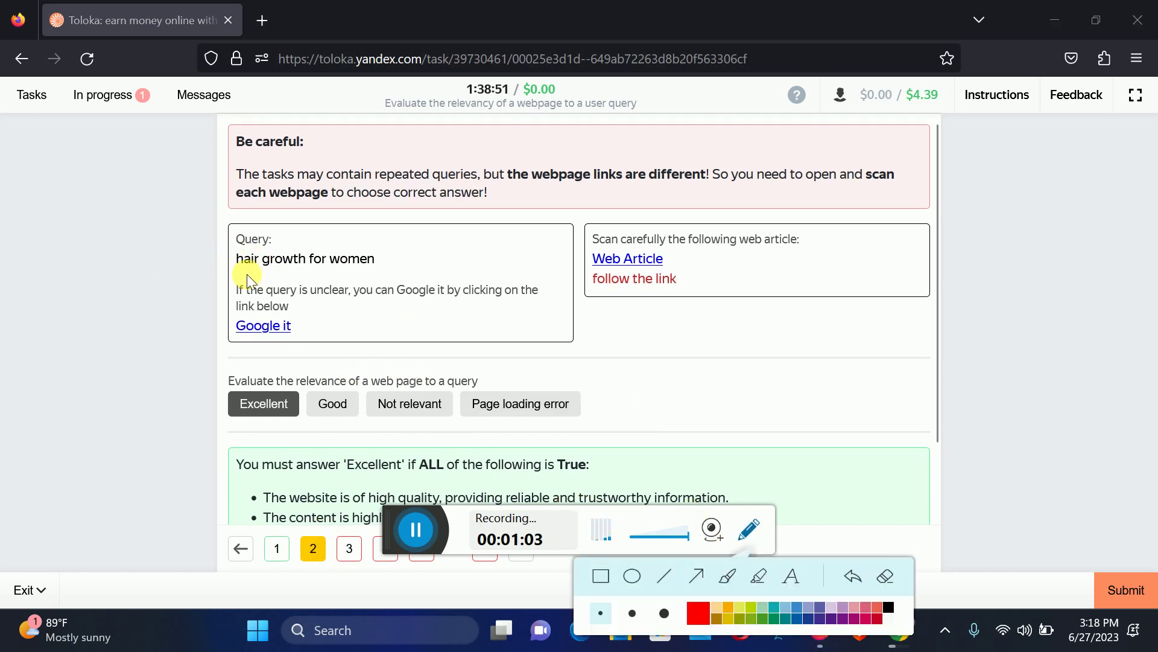
{"action": "mouse_move", "coordinate": [223, 243]}
{"action": "left_mouse_down"}
{"action": "mouse_move", "coordinate": [269, 274]}
{"action": "mouse_move", "coordinate": [403, 274]}
{"action": "left_mouse_up"}
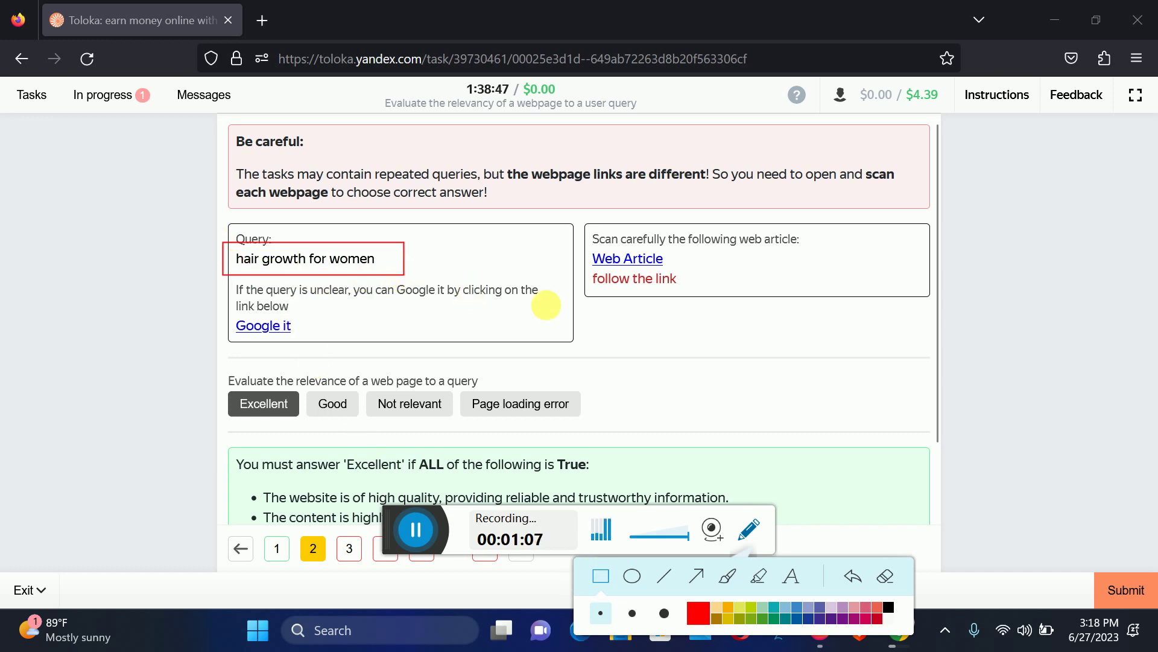
{"action": "left_click", "coordinate": [748, 531]}
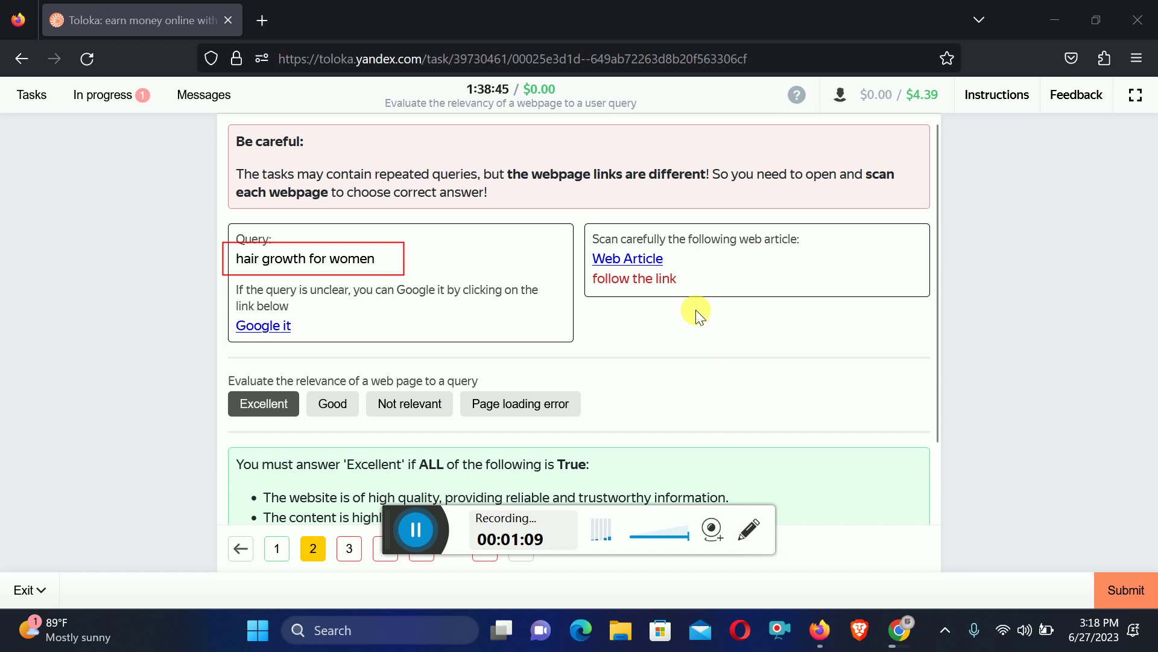
{"action": "left_click", "coordinate": [652, 264]}
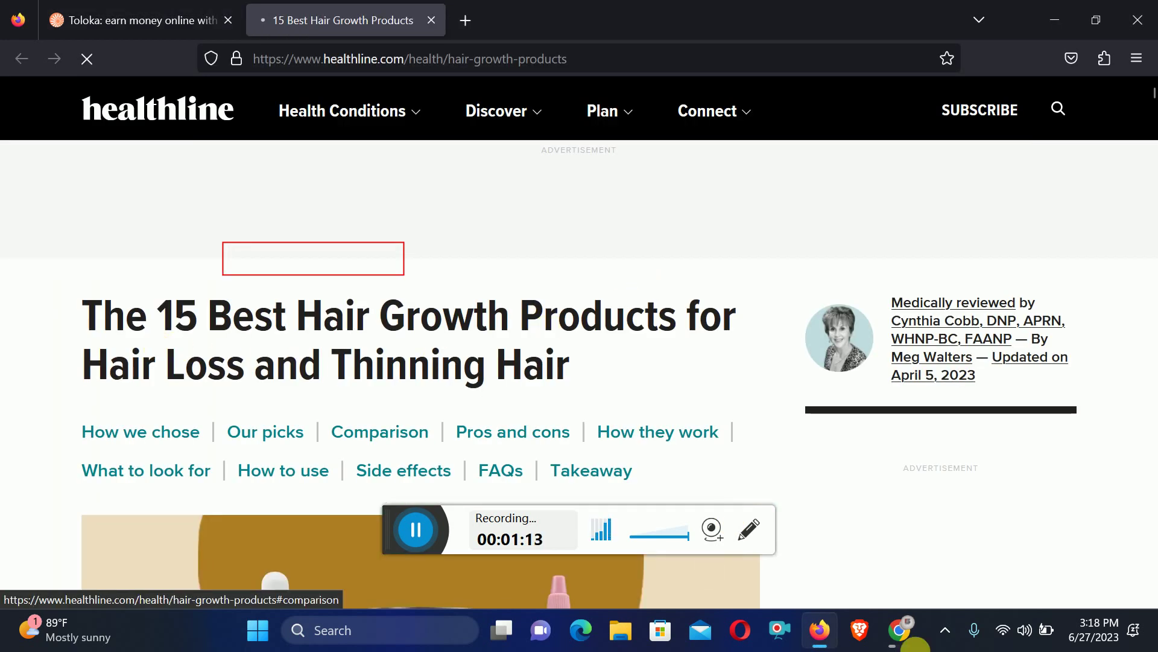
{"action": "left_click", "coordinate": [752, 531]}
{"action": "left_click", "coordinate": [885, 577]}
{"action": "left_click", "coordinate": [600, 576]}
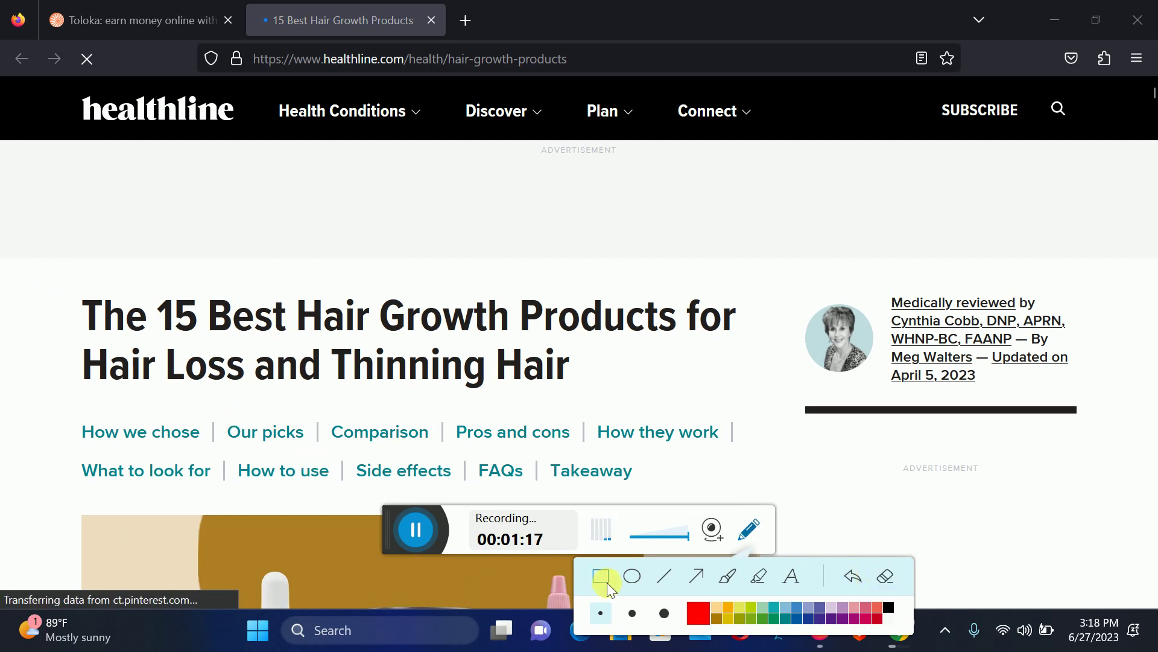
{"action": "mouse_move", "coordinate": [51, 255]}
{"action": "left_mouse_down"}
{"action": "mouse_move", "coordinate": [73, 353]}
{"action": "mouse_move", "coordinate": [531, 418]}
{"action": "mouse_move", "coordinate": [751, 408]}
{"action": "left_mouse_up"}
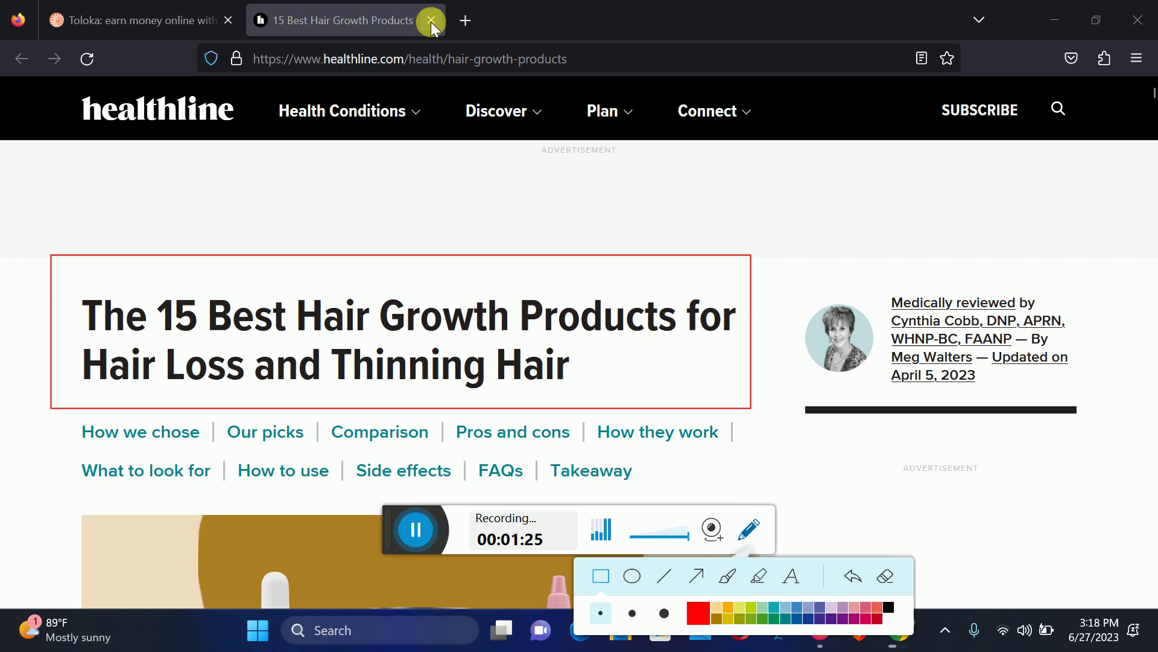
{"action": "left_click", "coordinate": [887, 577]}
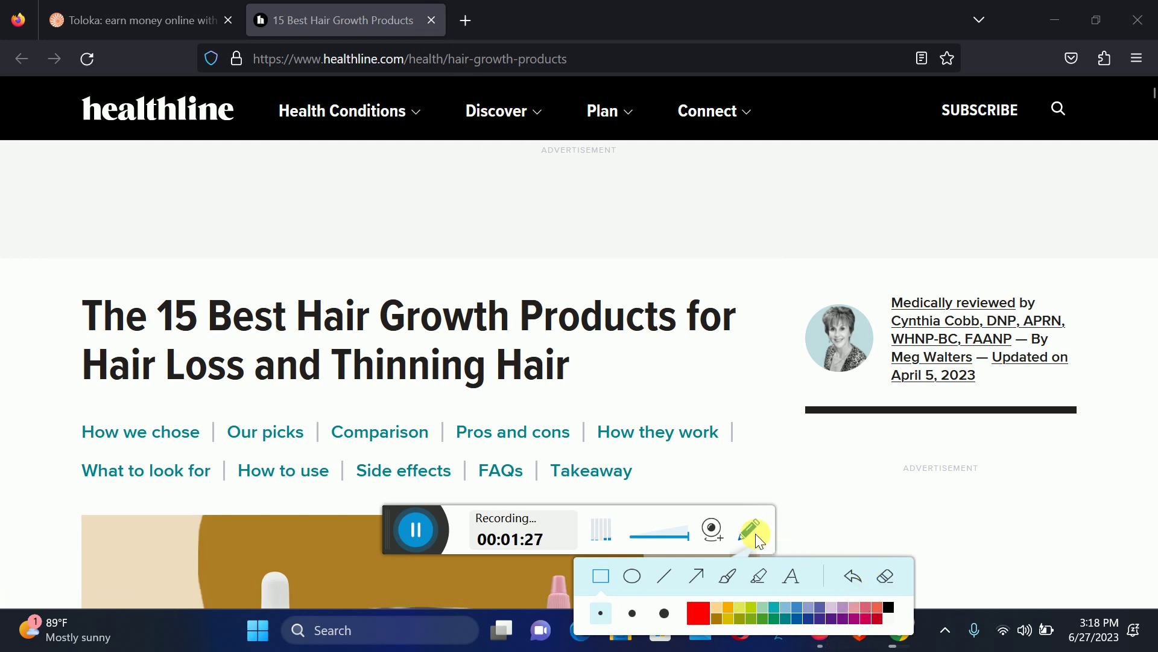
{"action": "left_click", "coordinate": [748, 529]}
{"action": "left_click", "coordinate": [194, 31]}
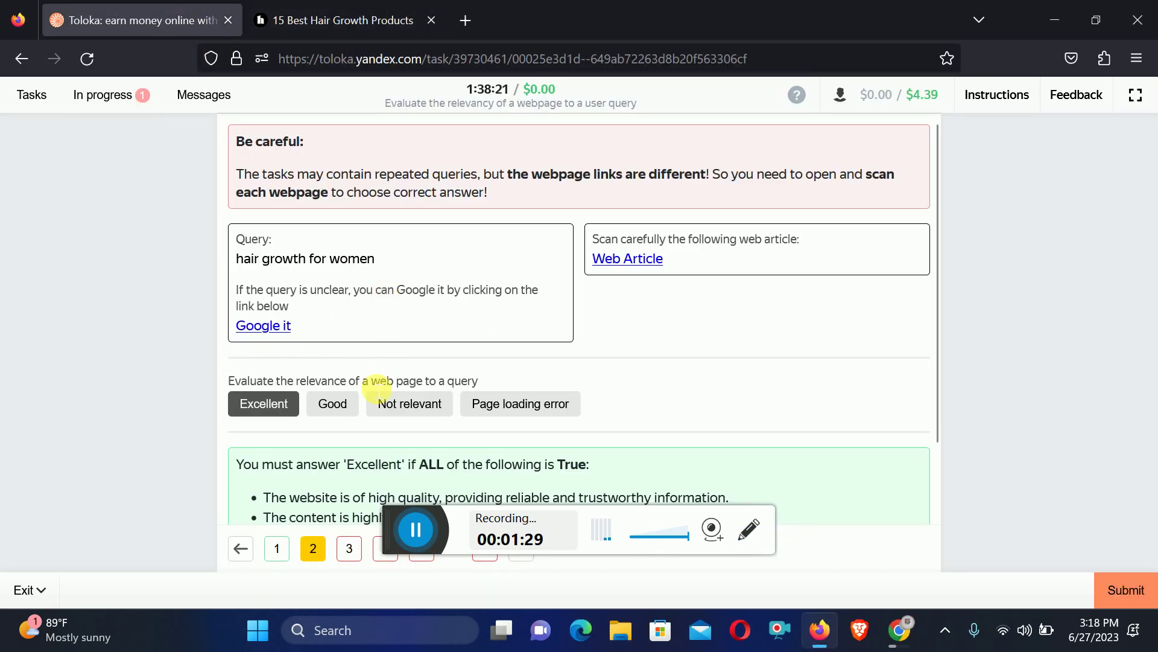
Change the 'hair growth for women' rating to Good and go to task 3.
{"action": "left_click", "coordinate": [332, 405]}
{"action": "scroll", "coordinate": [379, 368], "scroll_direction": "down", "scroll_amount": 1}
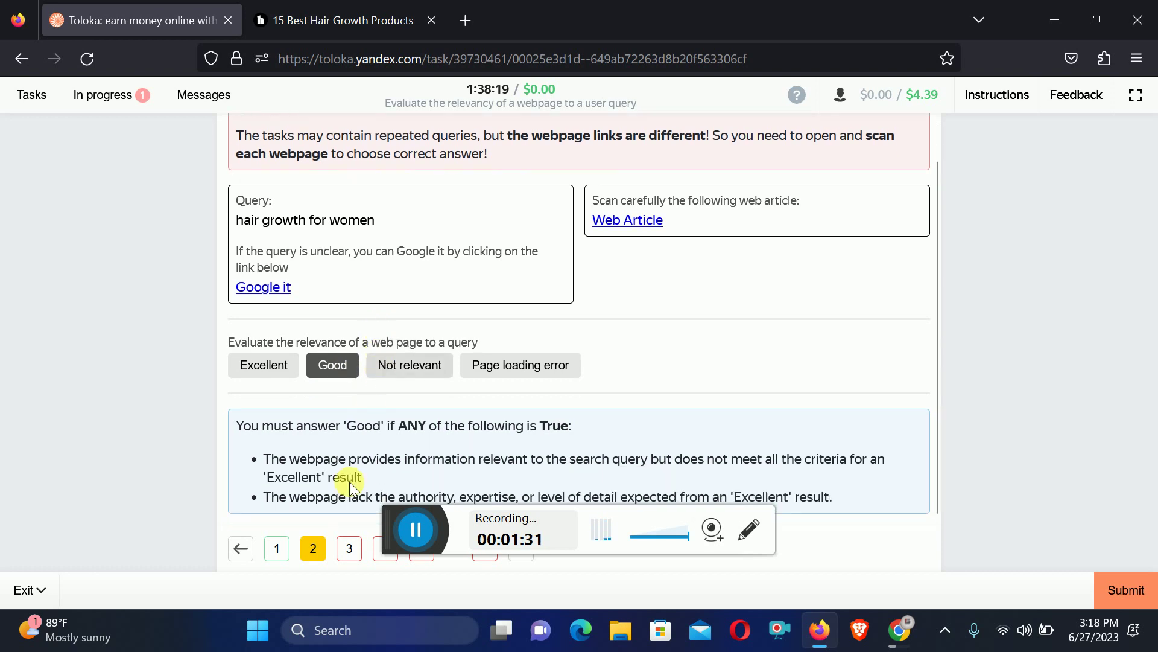
{"action": "left_click", "coordinate": [355, 558]}
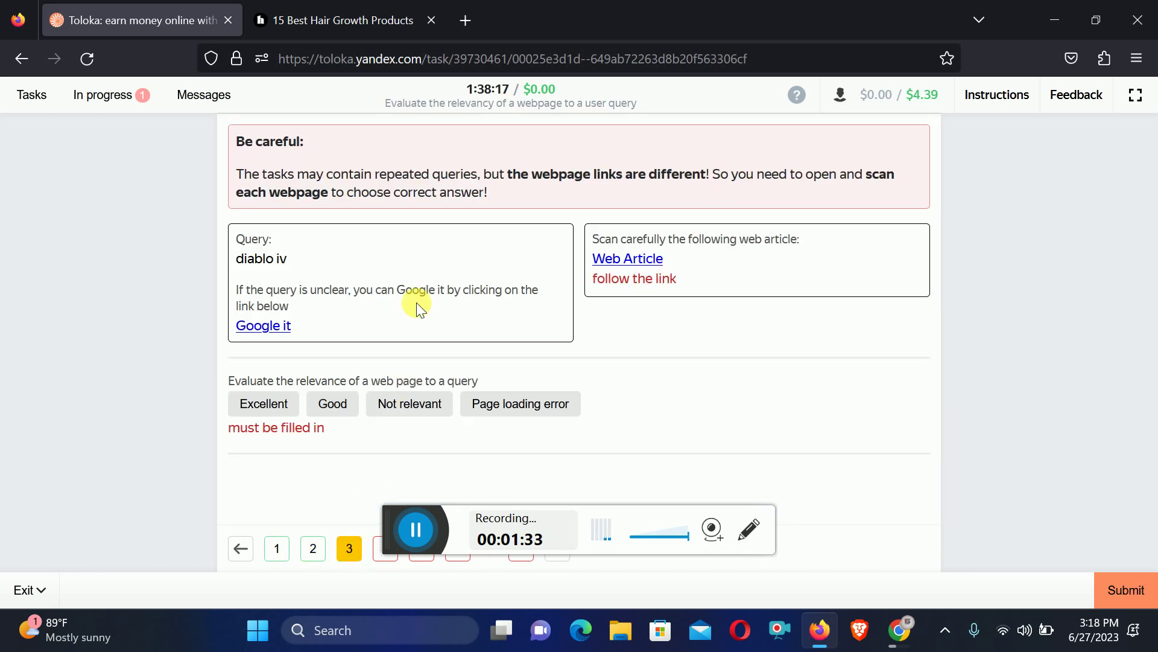
Review the Diablo IV fandom wiki page for 'diablo iv', closing the leftover hair-growth tab.
{"action": "left_click", "coordinate": [748, 533]}
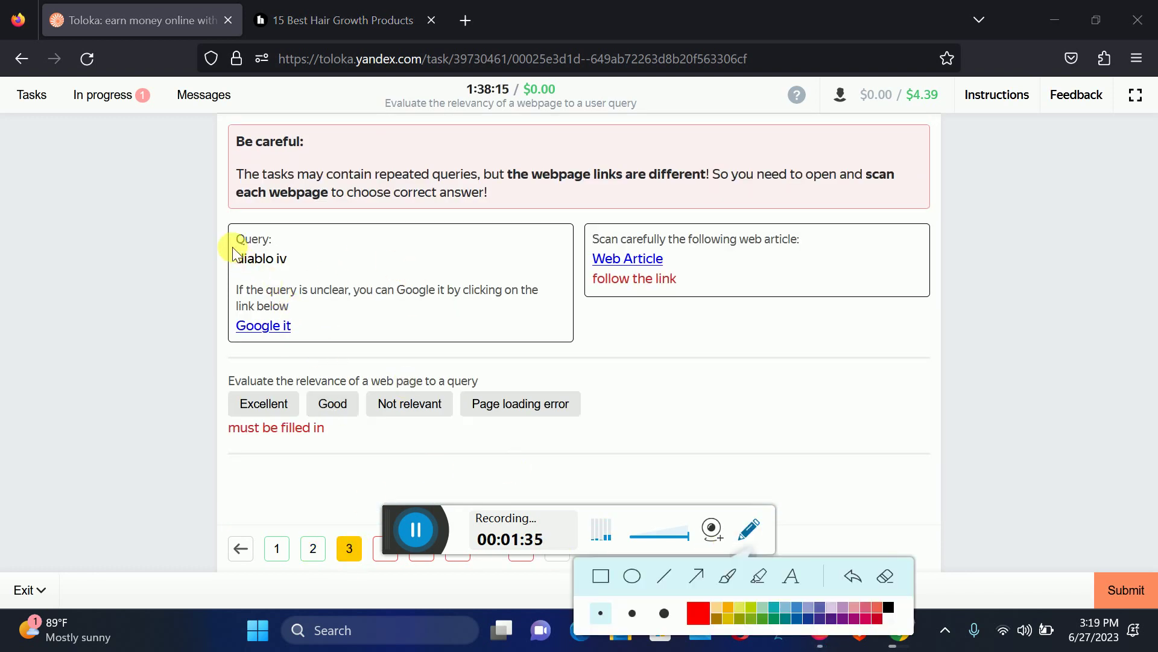
{"action": "left_click_drag", "start_coordinate": [230, 254], "coordinate": [299, 262]}
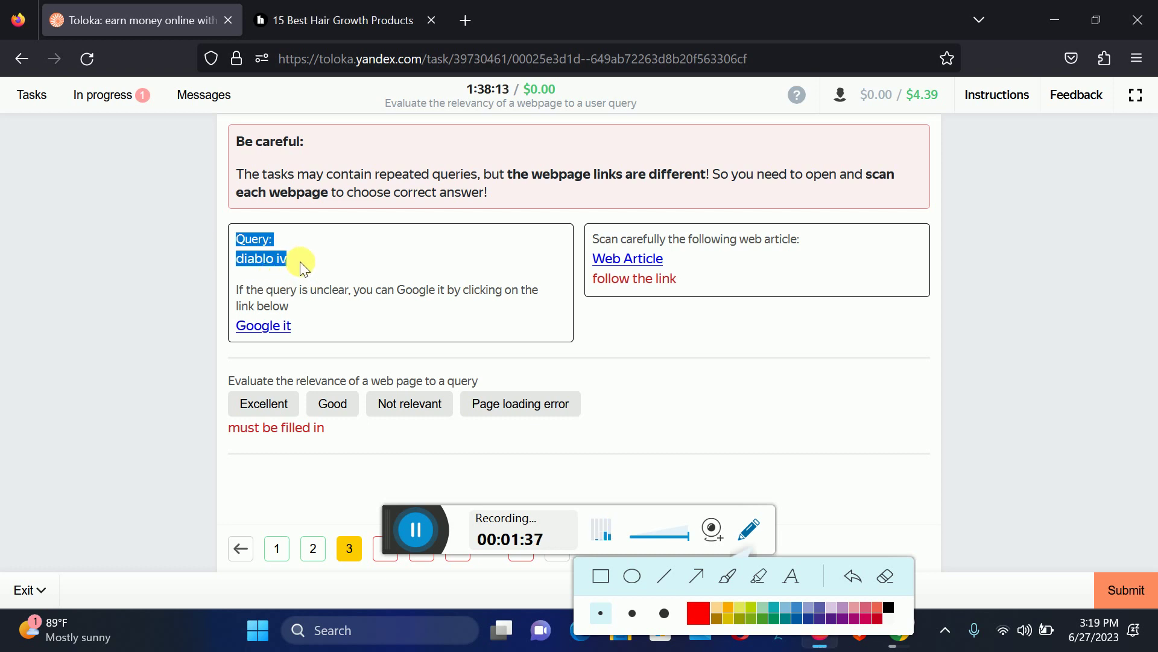
{"action": "left_click", "coordinate": [326, 274]}
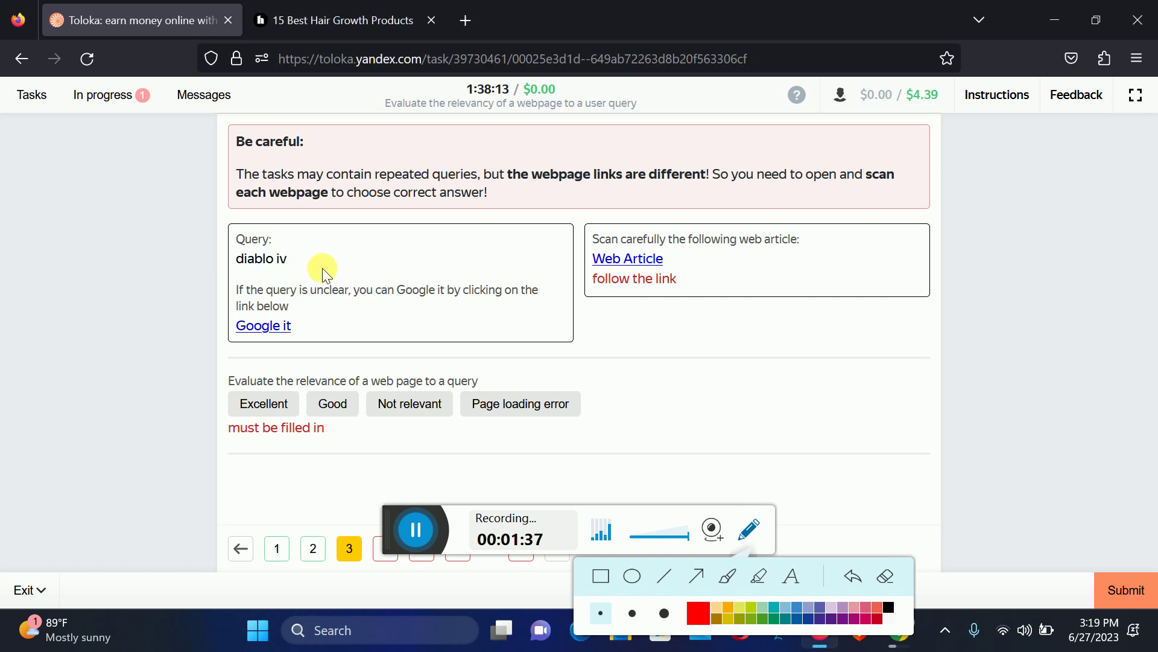
{"action": "left_click", "coordinate": [639, 259]}
{"action": "left_click", "coordinate": [634, 19]}
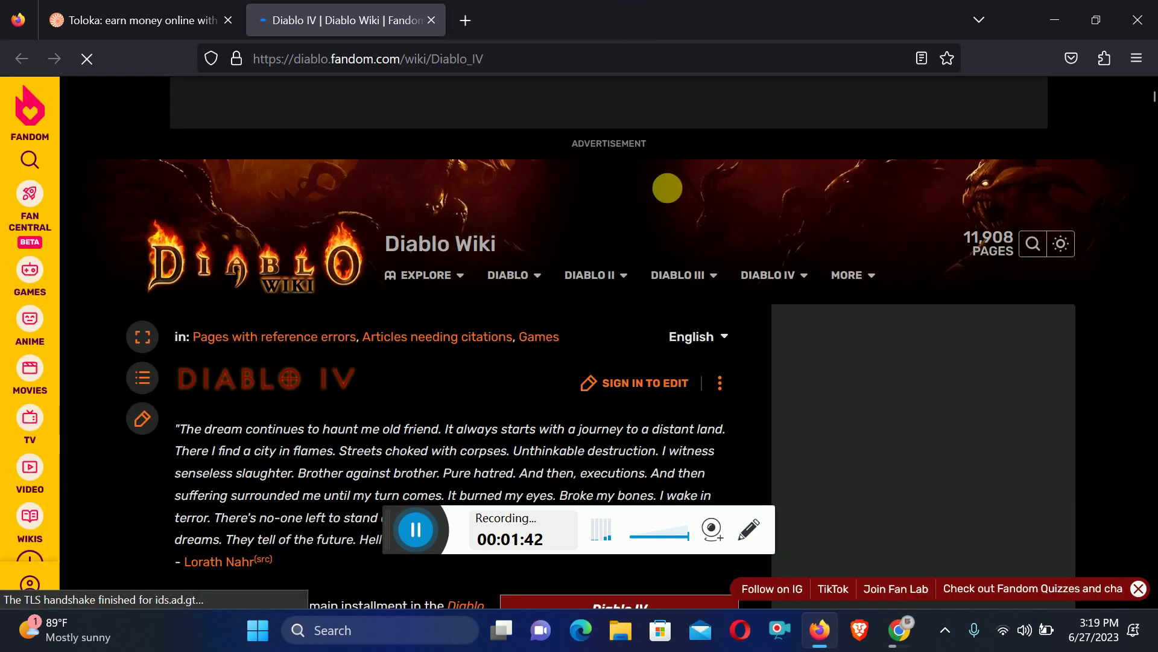
{"action": "scroll", "coordinate": [514, 247], "scroll_direction": "down", "scroll_amount": 3}
{"action": "scroll", "coordinate": [517, 250], "scroll_direction": "up", "scroll_amount": 5}
{"action": "left_click_drag", "start_coordinate": [161, 277], "coordinate": [449, 289]}
{"action": "left_click", "coordinate": [447, 295]}
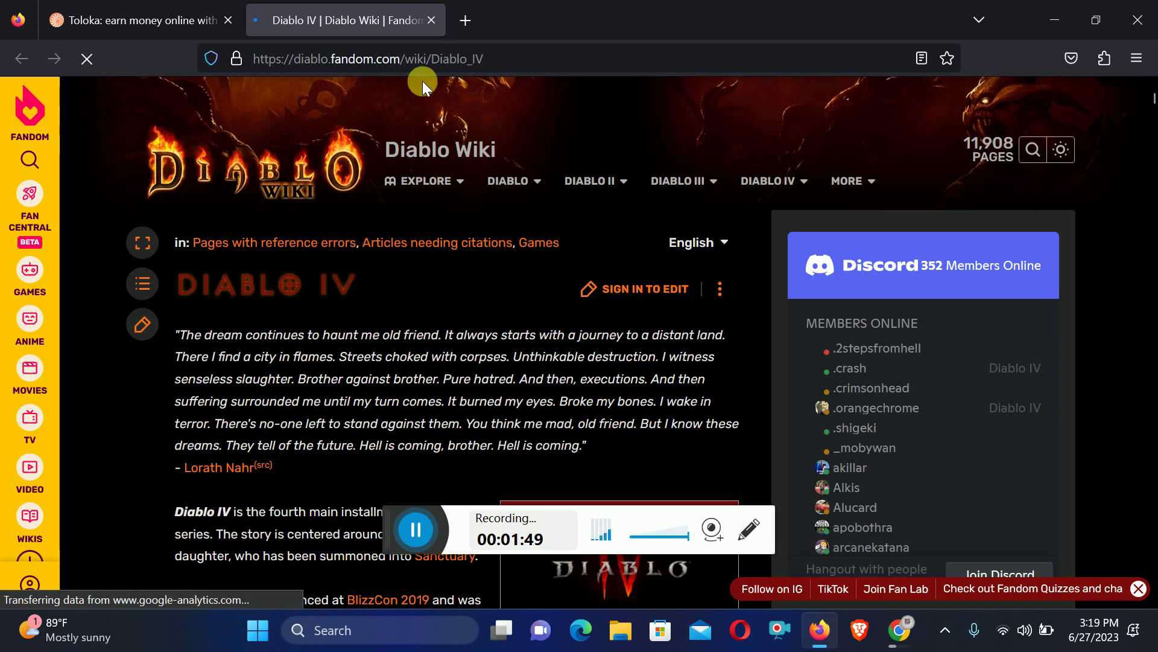
{"action": "left_click", "coordinate": [432, 20]}
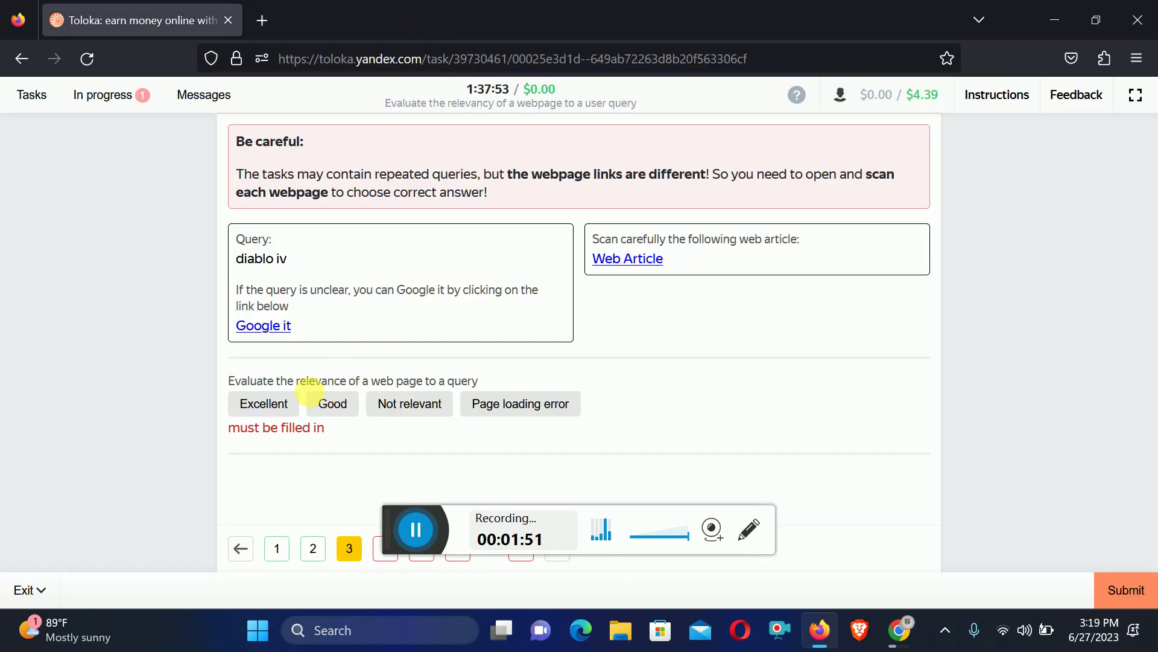
Rate the Diablo wiki page Excellent and go to task 4.
{"action": "left_click", "coordinate": [279, 409]}
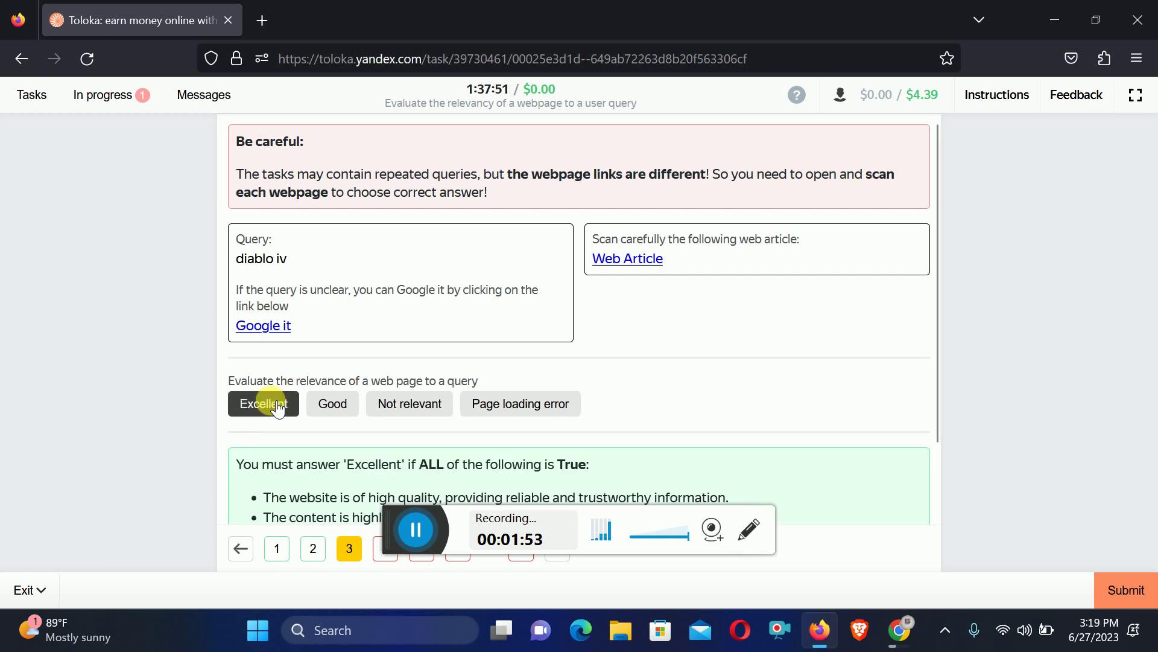
{"action": "left_click", "coordinate": [433, 520]}
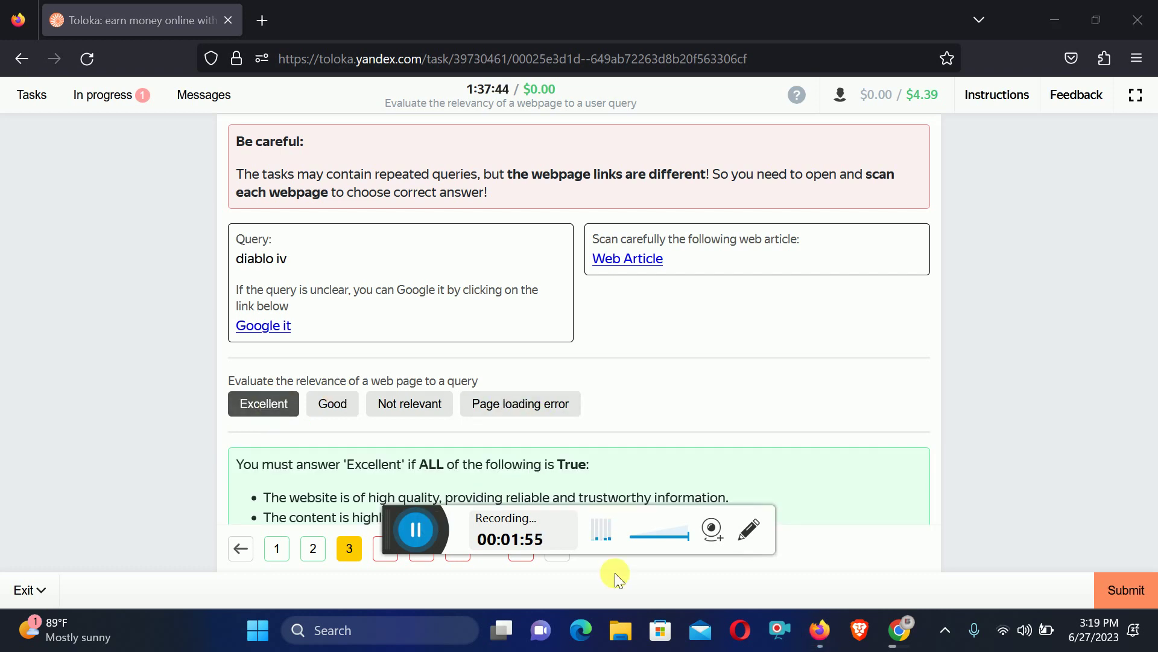
{"action": "left_click_drag", "start_coordinate": [404, 525], "coordinate": [728, 481]}
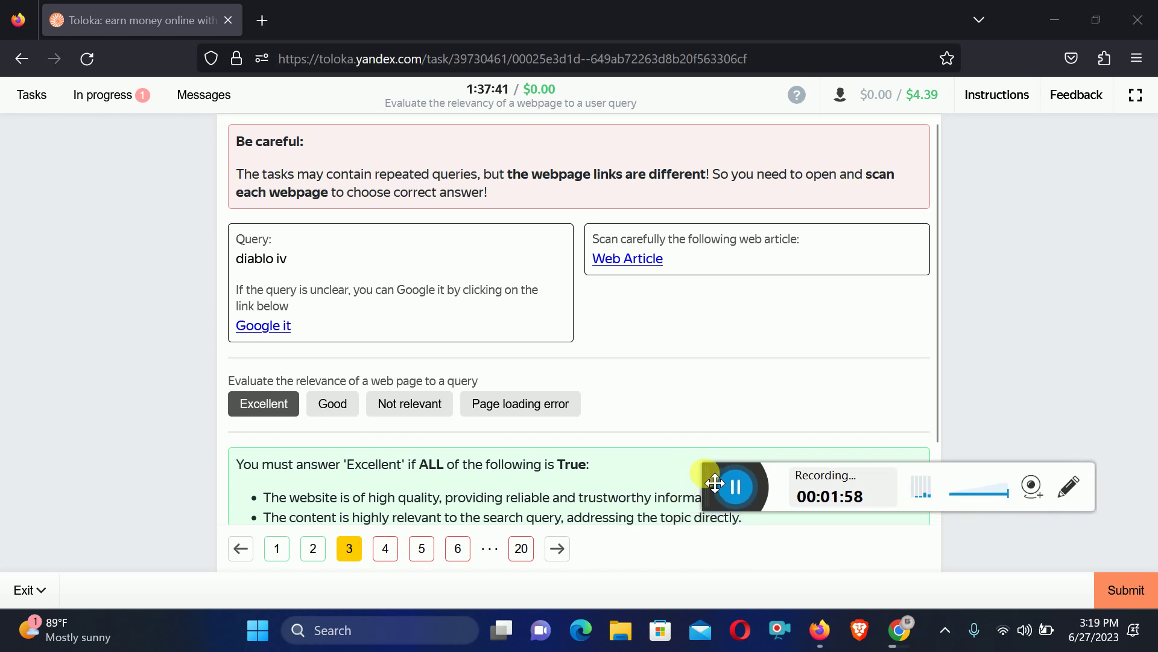
{"action": "left_click", "coordinate": [386, 549]}
{"action": "left_click", "coordinate": [422, 555]}
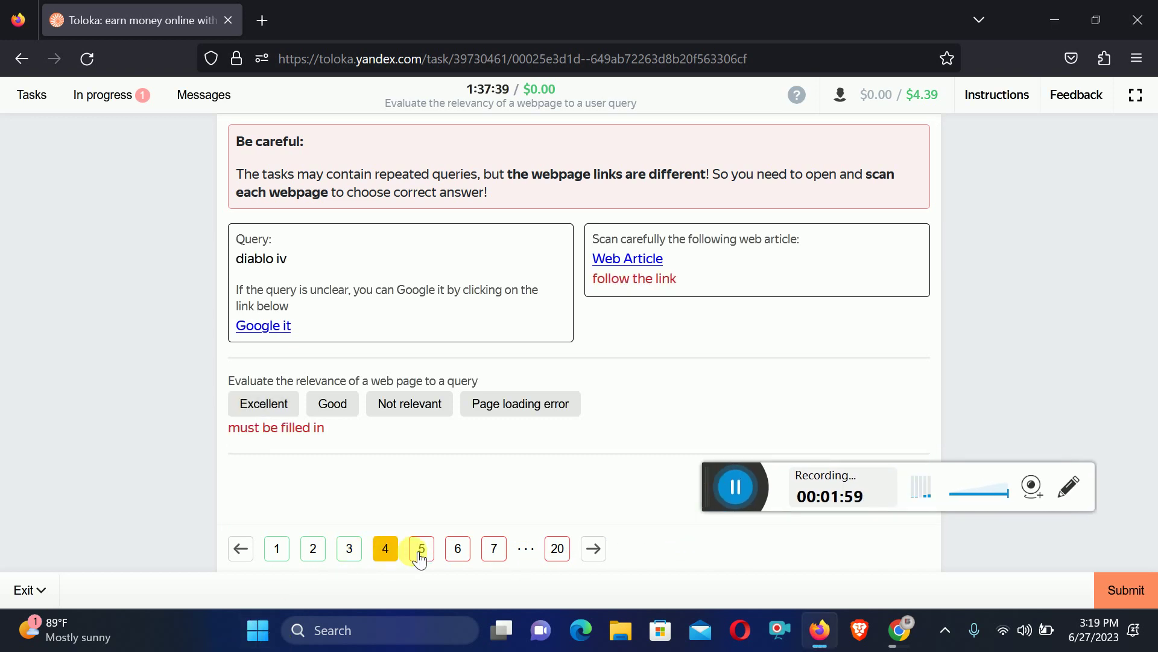
Review task 4's linked NVIDIA Diablo IV promotion page, then close it.
{"action": "left_click", "coordinate": [1071, 486]}
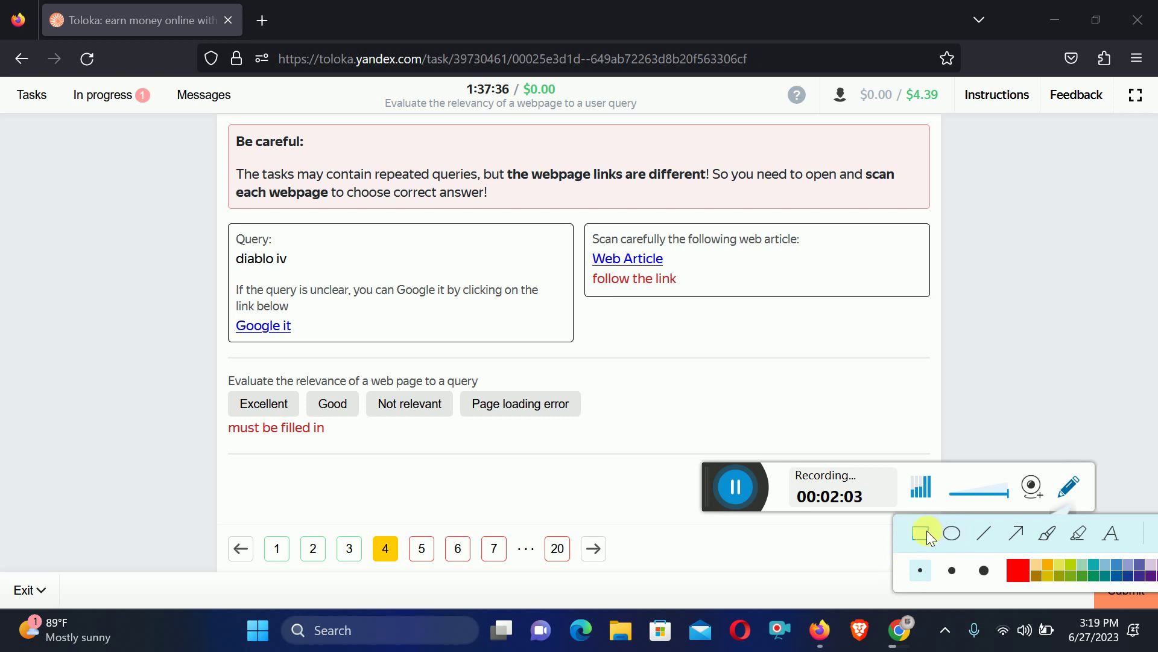
{"action": "left_click_drag", "start_coordinate": [220, 248], "coordinate": [295, 266]}
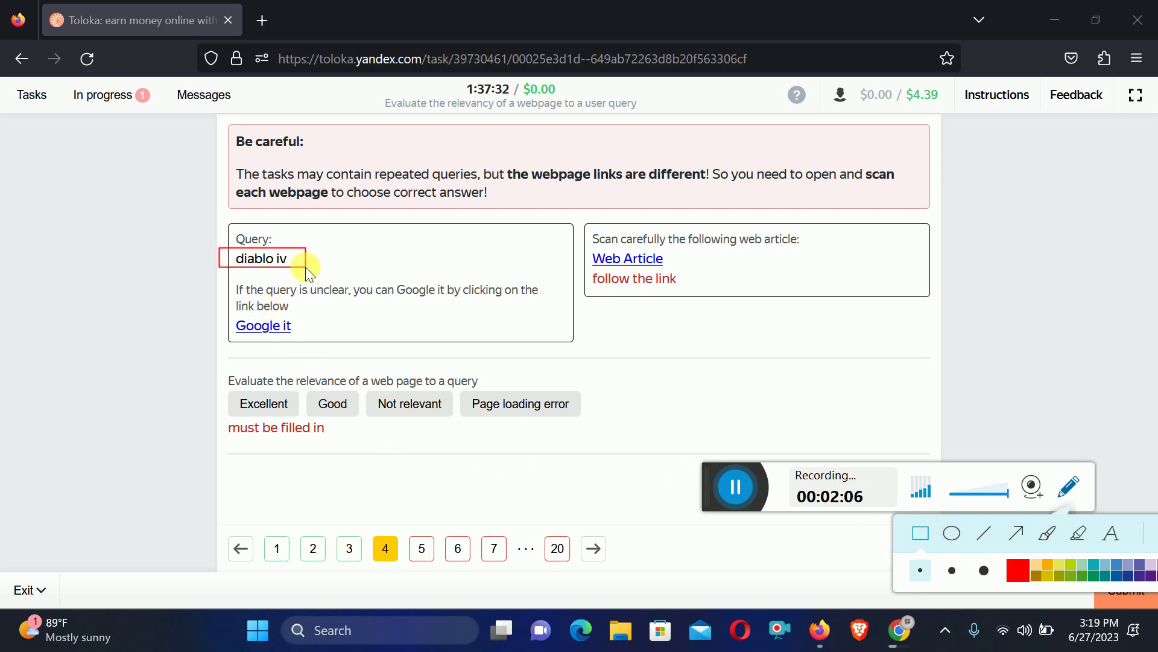
{"action": "left_click", "coordinate": [1071, 489]}
{"action": "left_click", "coordinate": [641, 259]}
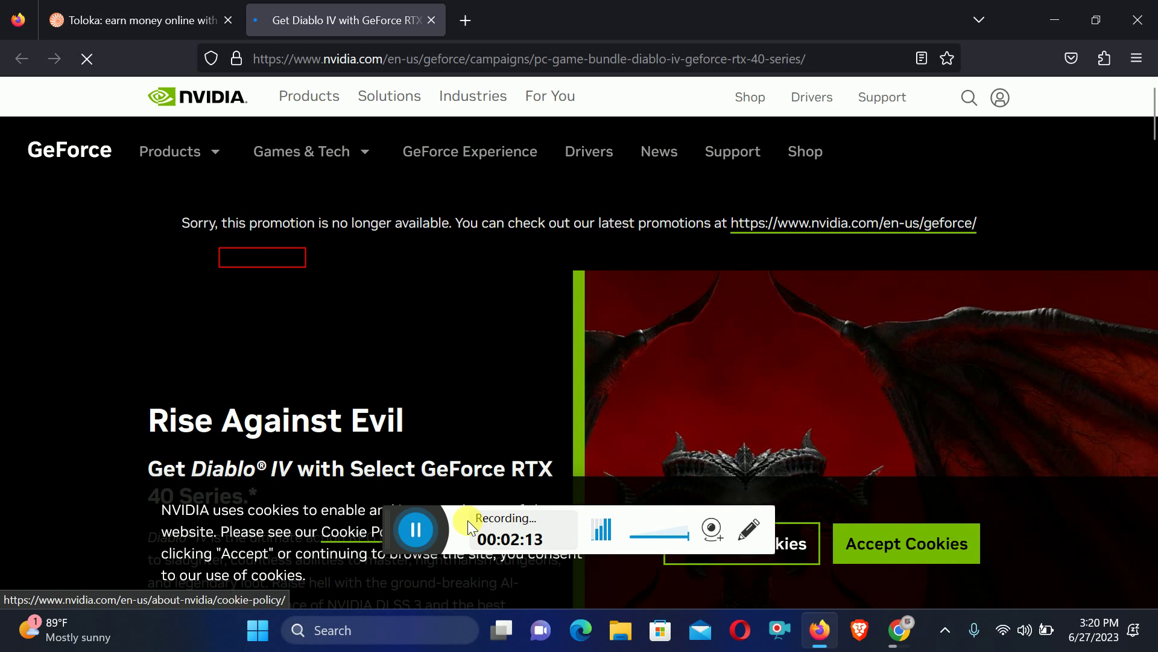
{"action": "left_click_drag", "start_coordinate": [402, 527], "coordinate": [636, 511]}
{"action": "scroll", "coordinate": [559, 363], "scroll_direction": "down", "scroll_amount": 5}
{"action": "scroll", "coordinate": [558, 364], "scroll_direction": "down", "scroll_amount": 4}
{"action": "scroll", "coordinate": [558, 363], "scroll_direction": "up", "scroll_amount": 5}
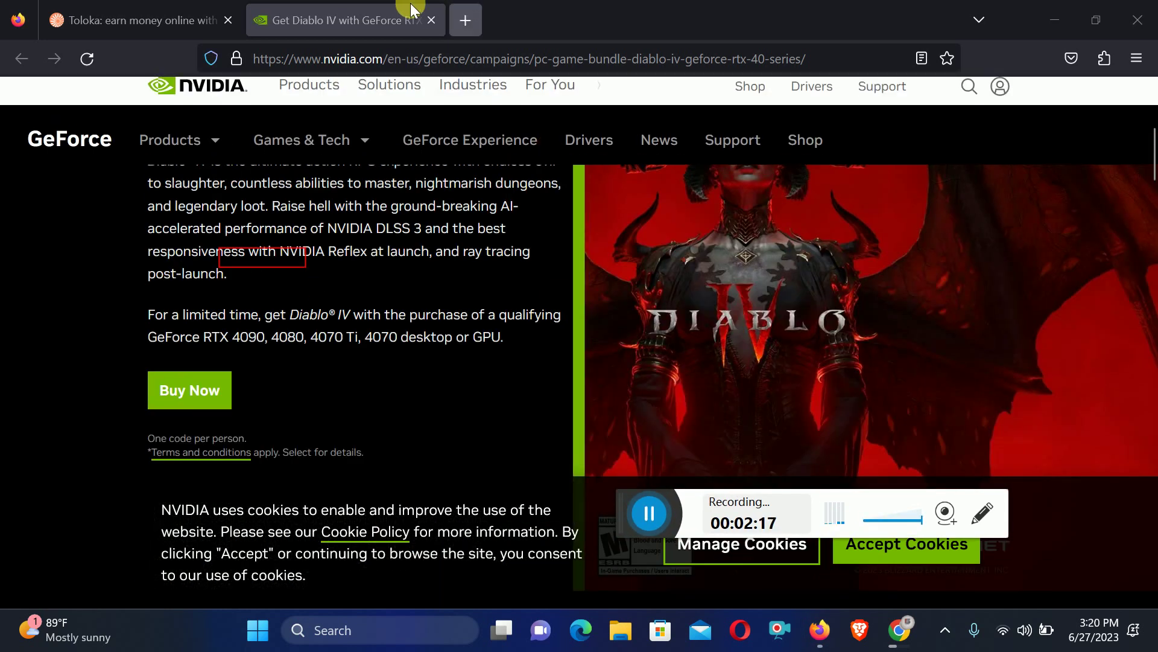
{"action": "left_click", "coordinate": [431, 20]}
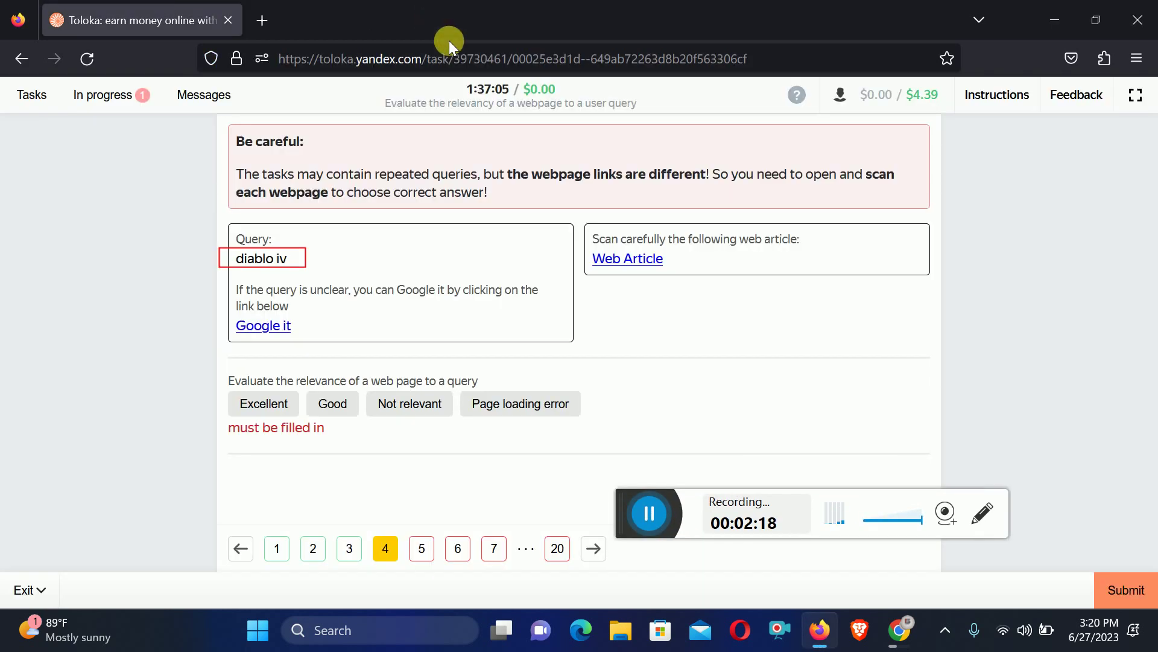
Rate task 4's NVIDIA page Not relevant and go to task 5.
{"action": "left_click", "coordinate": [426, 416]}
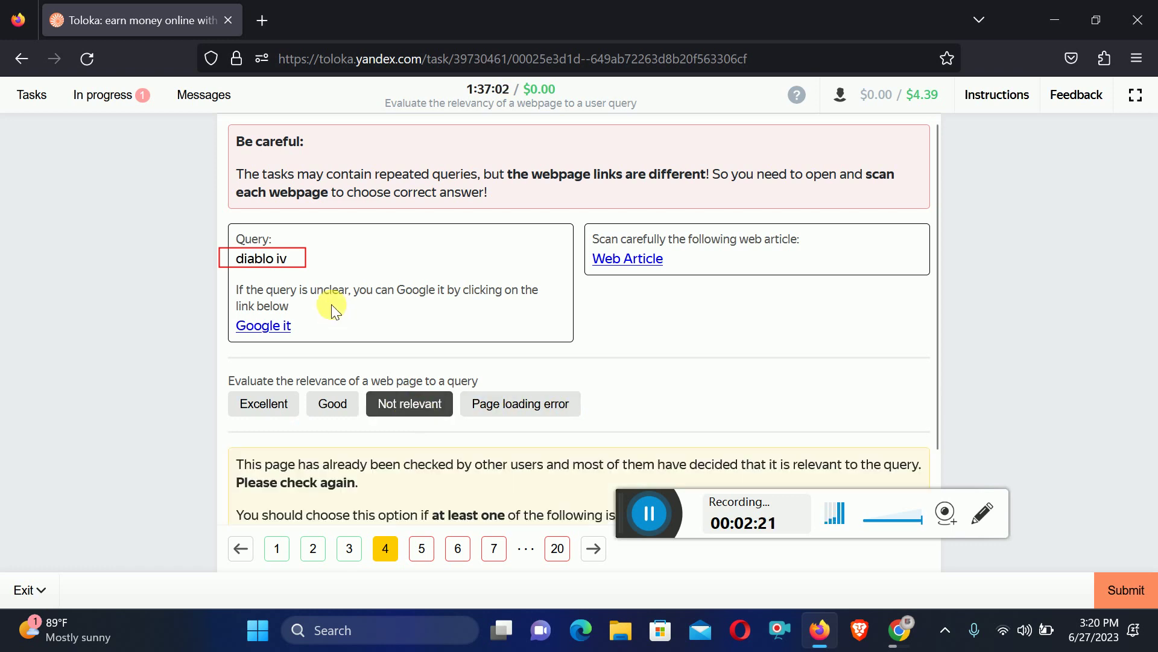
{"action": "left_click", "coordinate": [982, 514]}
{"action": "left_click", "coordinate": [1117, 562]}
{"action": "left_click", "coordinate": [431, 549]}
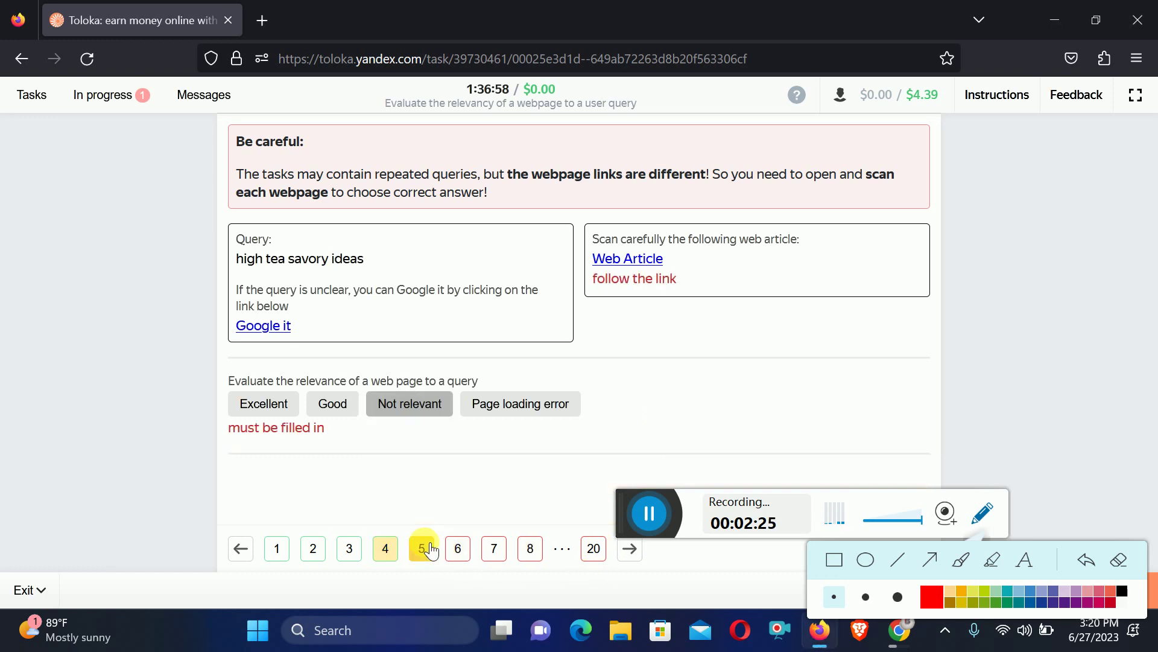
Review the Homes to Love high tea recipes article for 'high tea savory ideas'.
{"action": "left_click", "coordinate": [835, 559]}
{"action": "mouse_move", "coordinate": [230, 248]}
{"action": "left_mouse_down"}
{"action": "mouse_move", "coordinate": [247, 270]}
{"action": "mouse_move", "coordinate": [393, 279]}
{"action": "left_mouse_up"}
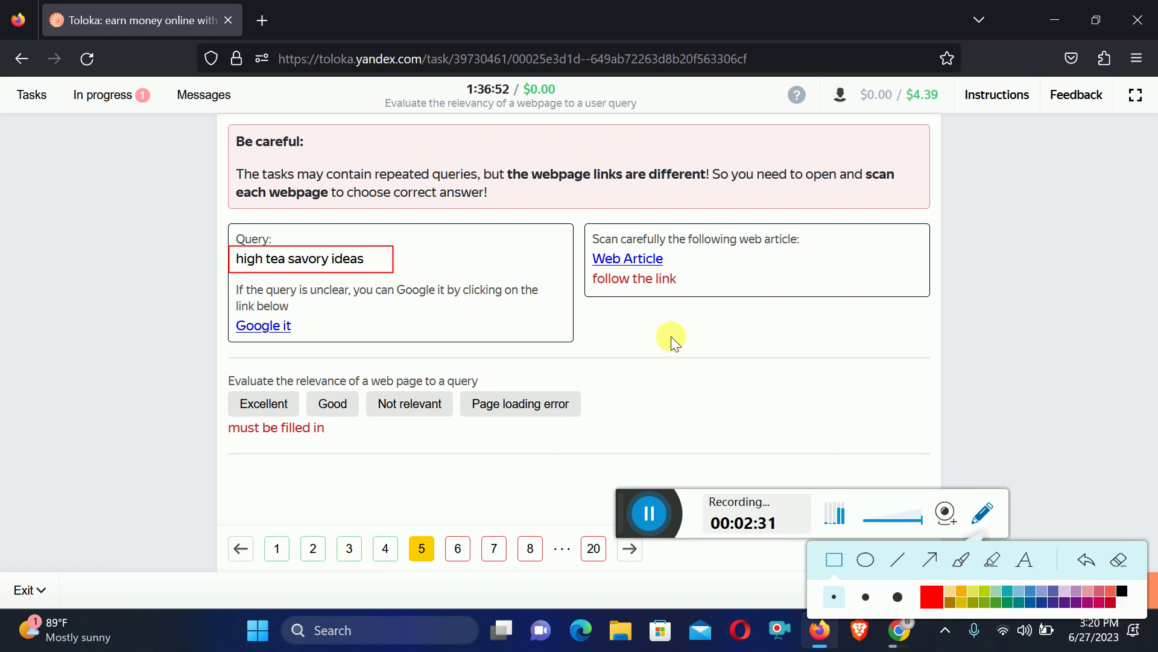
{"action": "left_click", "coordinate": [984, 514]}
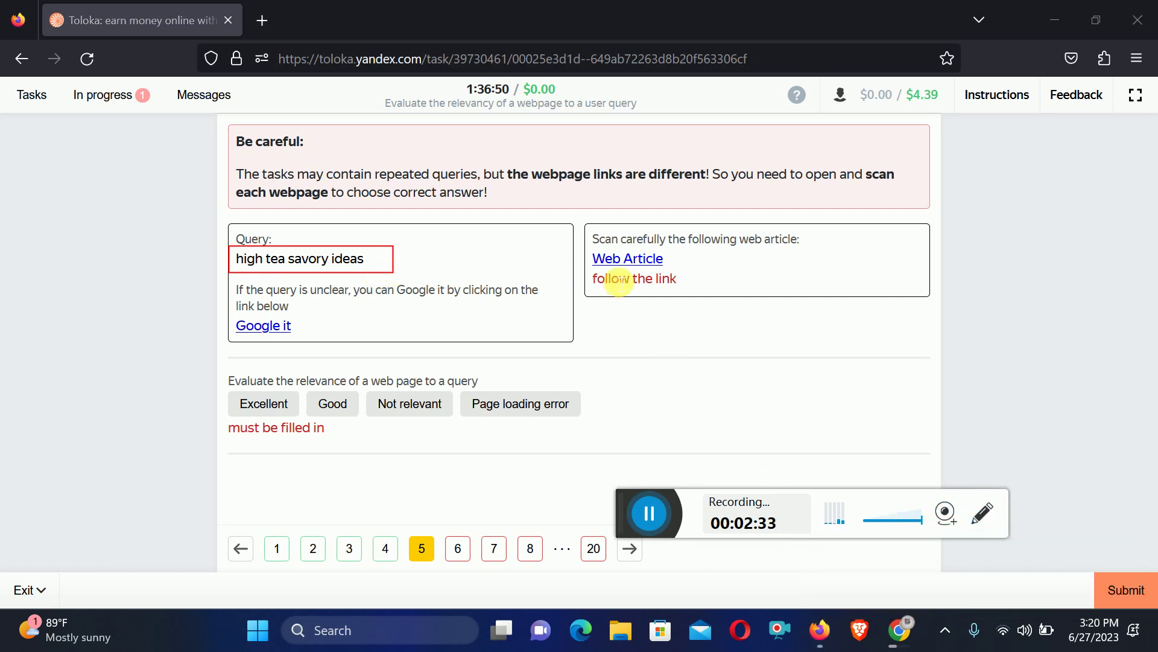
{"action": "left_click", "coordinate": [637, 260]}
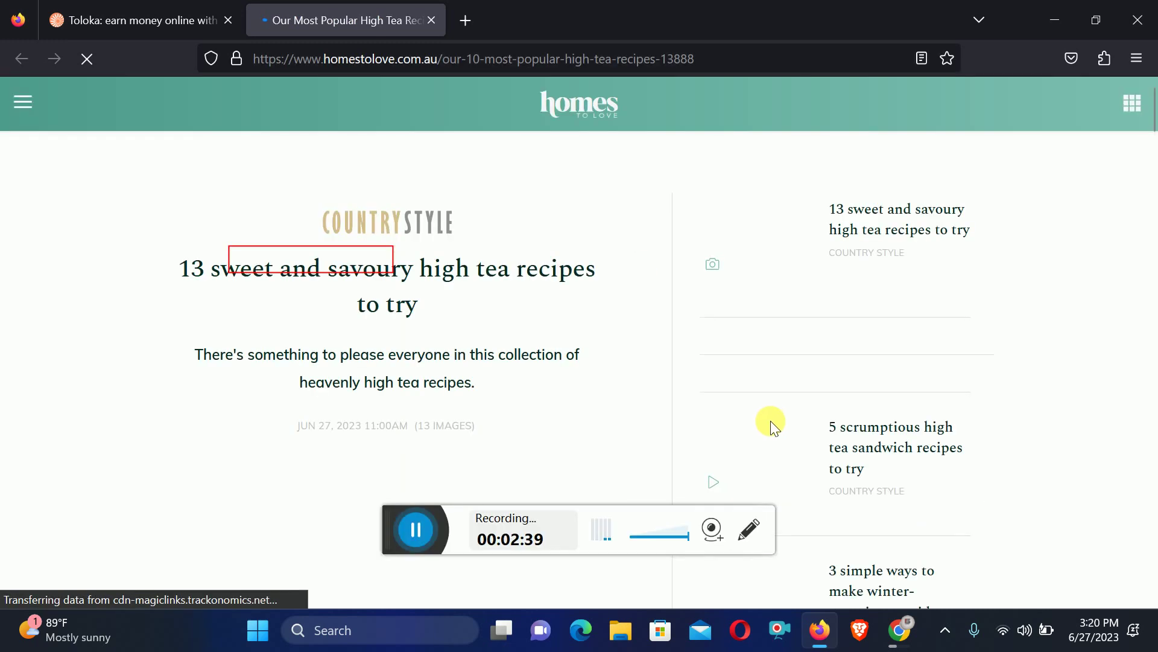
{"action": "left_click", "coordinate": [748, 527]}
{"action": "left_click", "coordinate": [882, 578]}
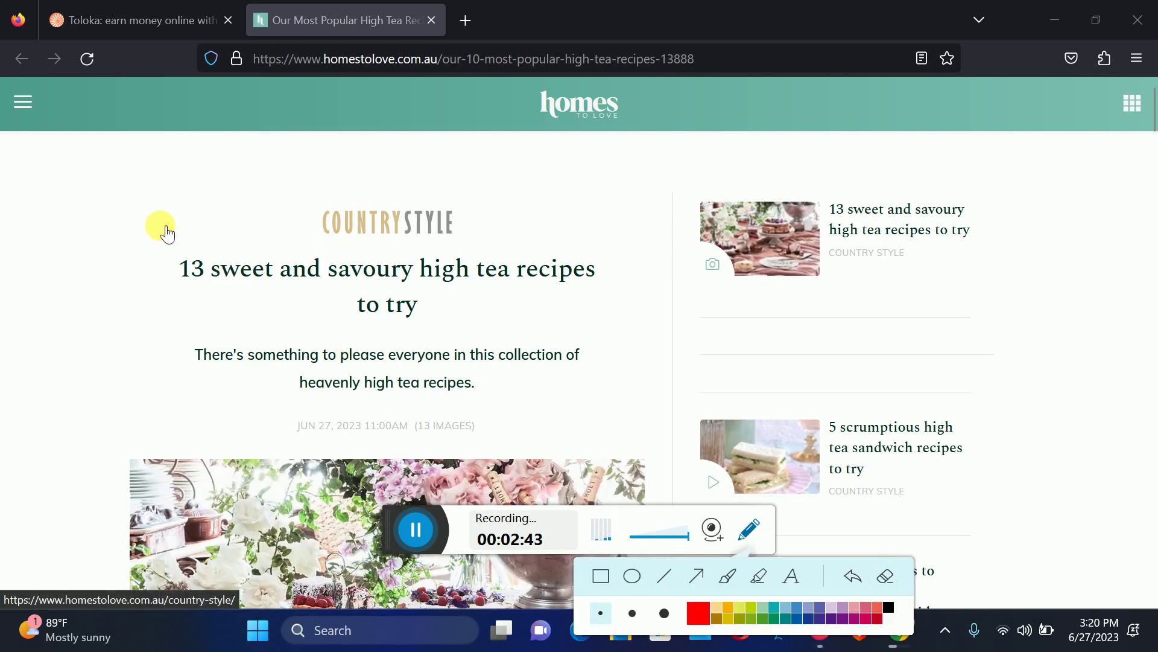
{"action": "mouse_move", "coordinate": [161, 234]}
{"action": "left_mouse_down"}
{"action": "mouse_move", "coordinate": [415, 325]}
{"action": "mouse_move", "coordinate": [620, 333]}
{"action": "mouse_move", "coordinate": [604, 367]}
{"action": "left_mouse_up"}
{"action": "left_click", "coordinate": [882, 576]}
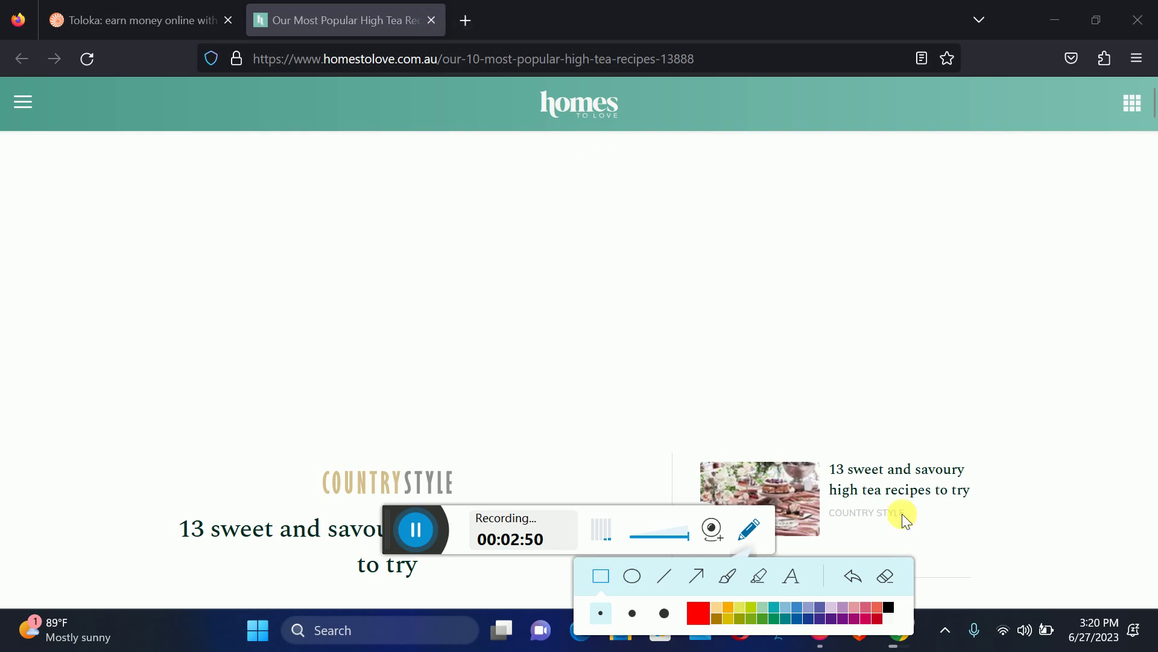
{"action": "left_click", "coordinate": [747, 528]}
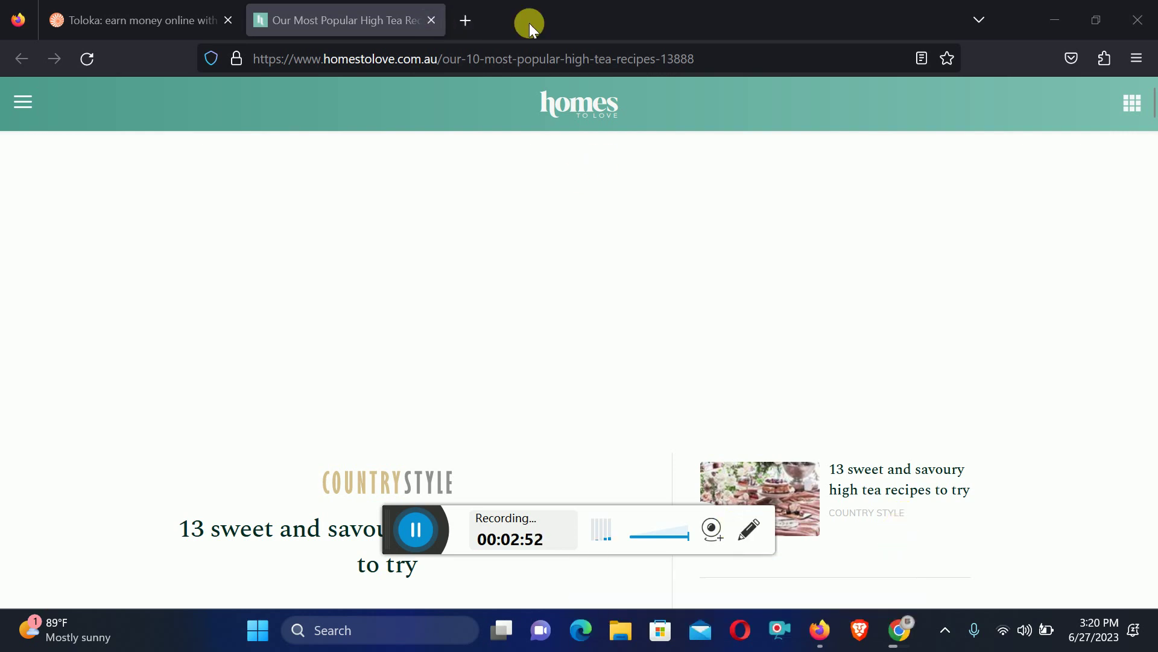
{"action": "left_click", "coordinate": [431, 20]}
Rate the high tea recipes page Excellent and go to task 6.
{"action": "left_click", "coordinate": [265, 406]}
{"action": "scroll", "coordinate": [500, 428], "scroll_direction": "down", "scroll_amount": 2}
{"action": "left_click_drag", "start_coordinate": [397, 505], "coordinate": [844, 422]}
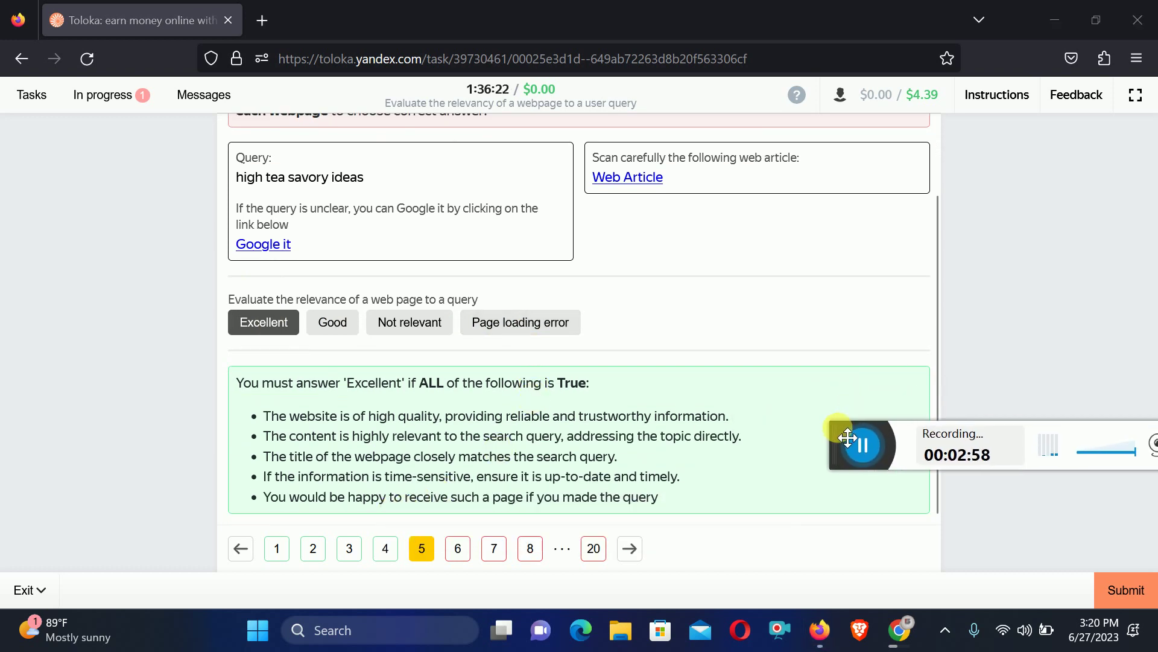
{"action": "left_click", "coordinate": [459, 549]}
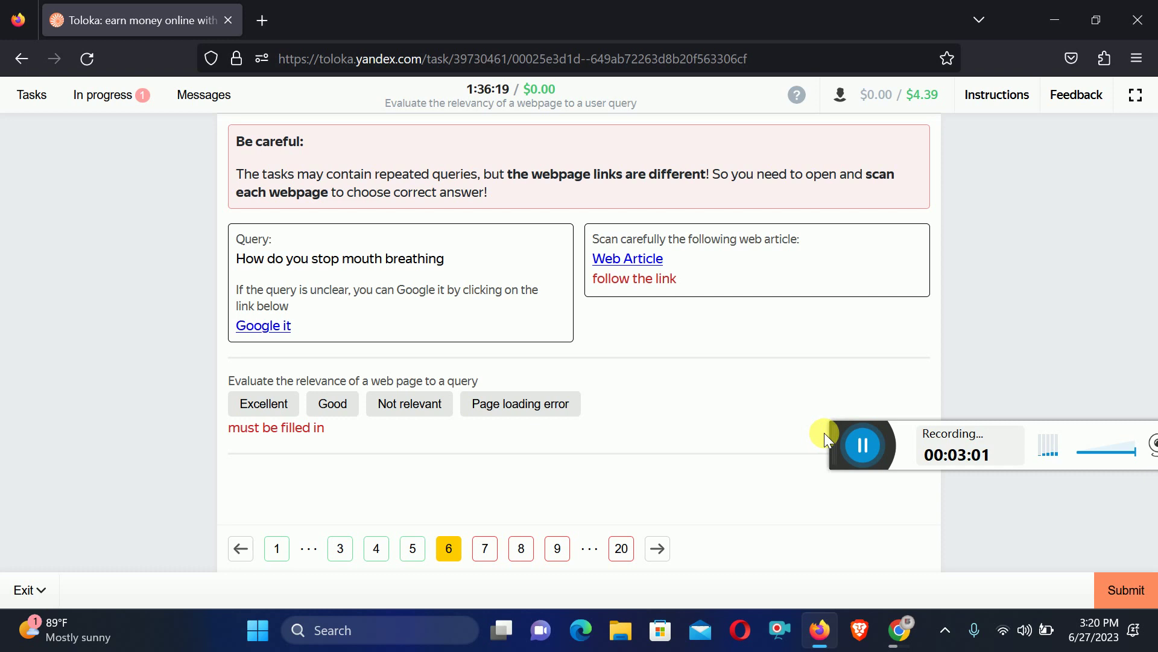
Read task 6's query 'How do you stop mouth breathing'.
{"action": "left_click_drag", "start_coordinate": [845, 441], "coordinate": [710, 417]}
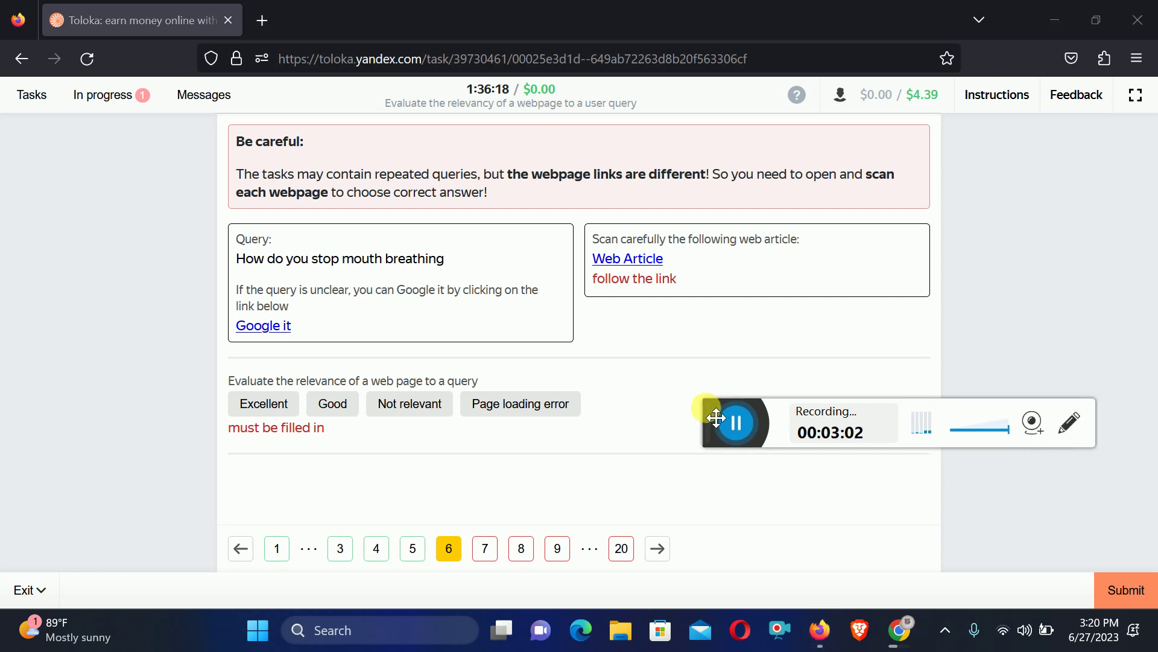
{"action": "left_click", "coordinate": [1062, 430]}
{"action": "mouse_move", "coordinate": [226, 247]}
{"action": "left_mouse_down"}
{"action": "mouse_move", "coordinate": [251, 281]}
{"action": "mouse_move", "coordinate": [241, 261]}
{"action": "left_mouse_up"}
{"action": "left_click", "coordinate": [913, 469]}
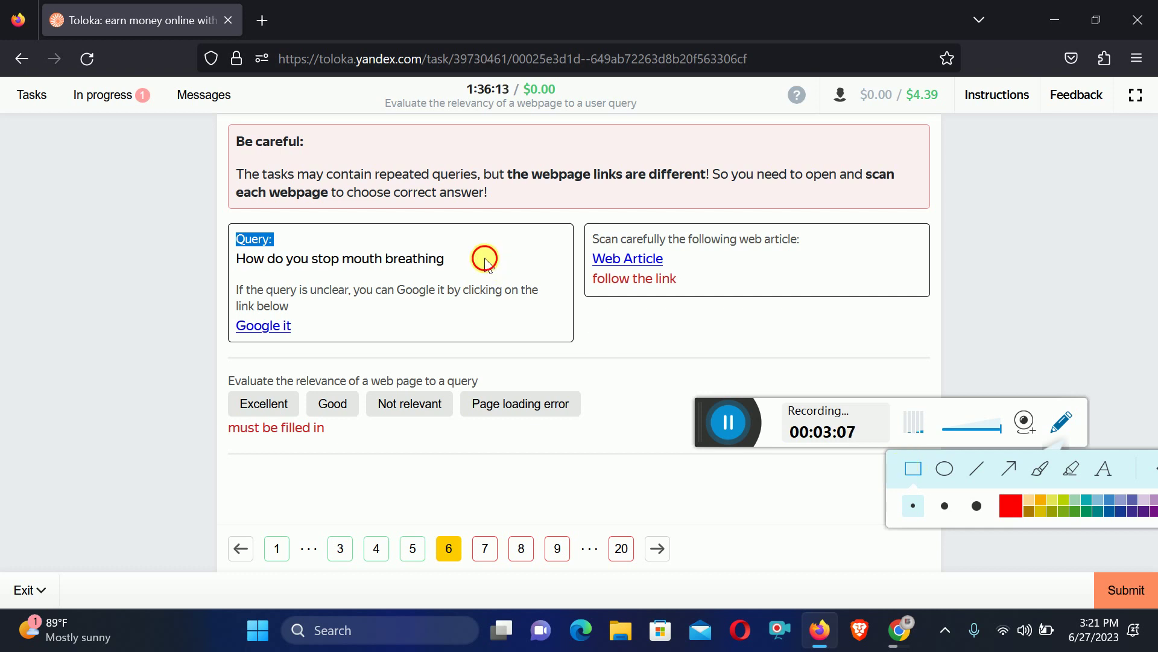
{"action": "mouse_move", "coordinate": [225, 244]}
{"action": "left_mouse_down"}
{"action": "mouse_move", "coordinate": [382, 290]}
{"action": "mouse_move", "coordinate": [473, 283]}
{"action": "left_mouse_up"}
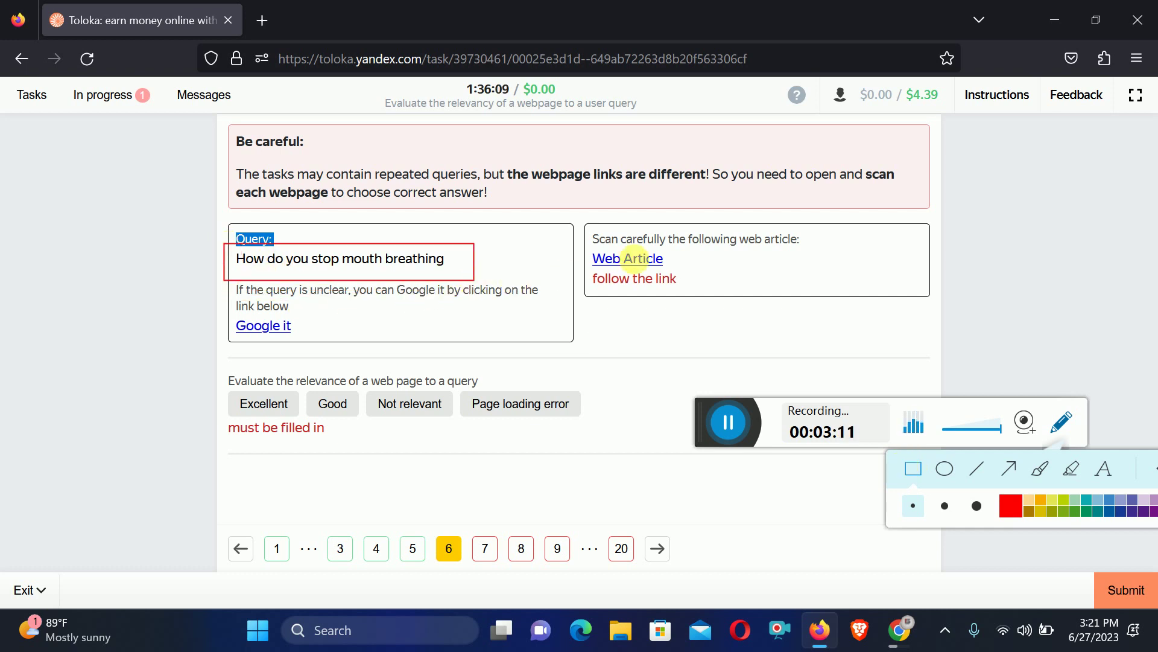
{"action": "left_click", "coordinate": [1063, 422]}
Review the linked interviewarea mouth-breathing Q&A article and rate it Good.
{"action": "left_click", "coordinate": [1063, 423]}
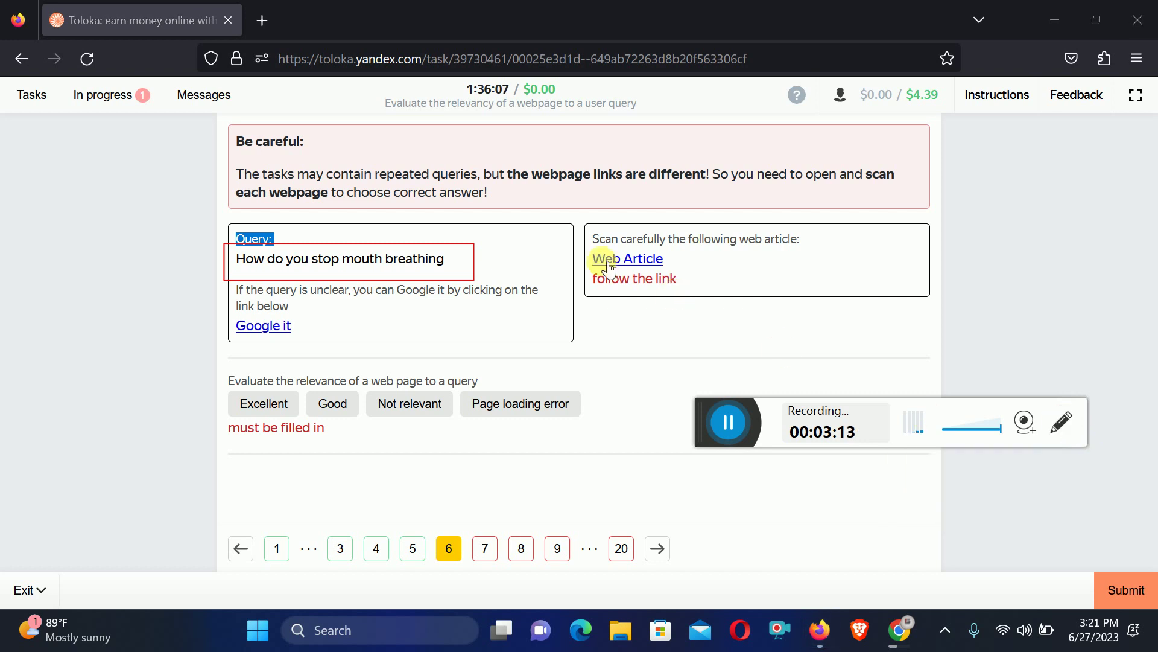
{"action": "left_click", "coordinate": [621, 258]}
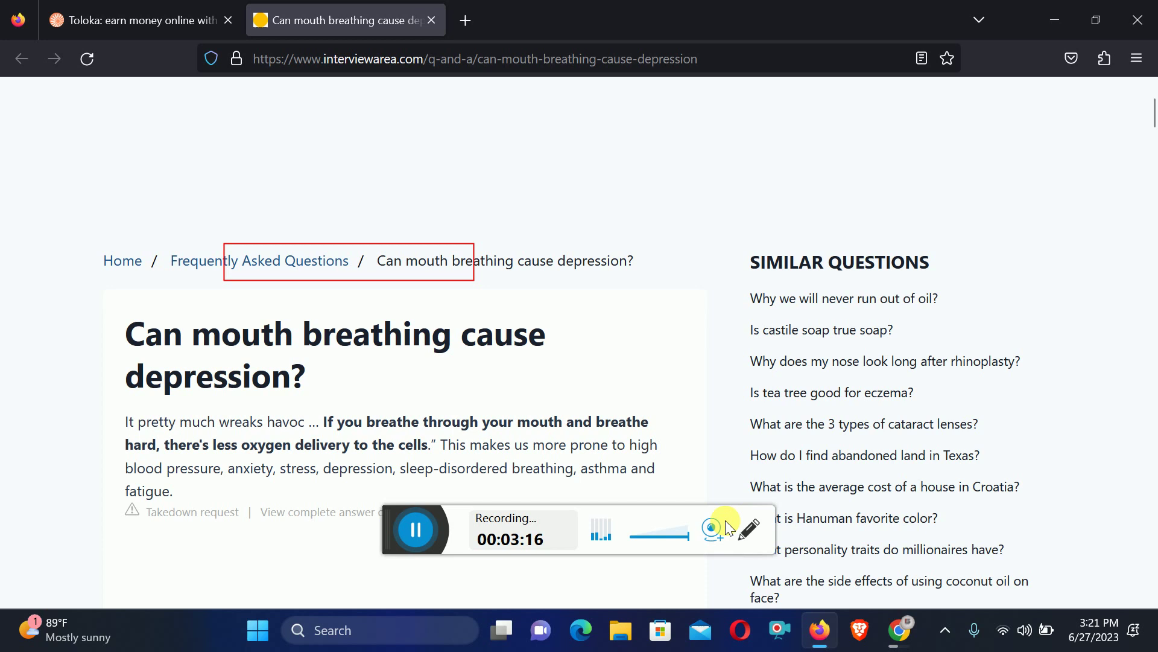
{"action": "left_click", "coordinate": [749, 528]}
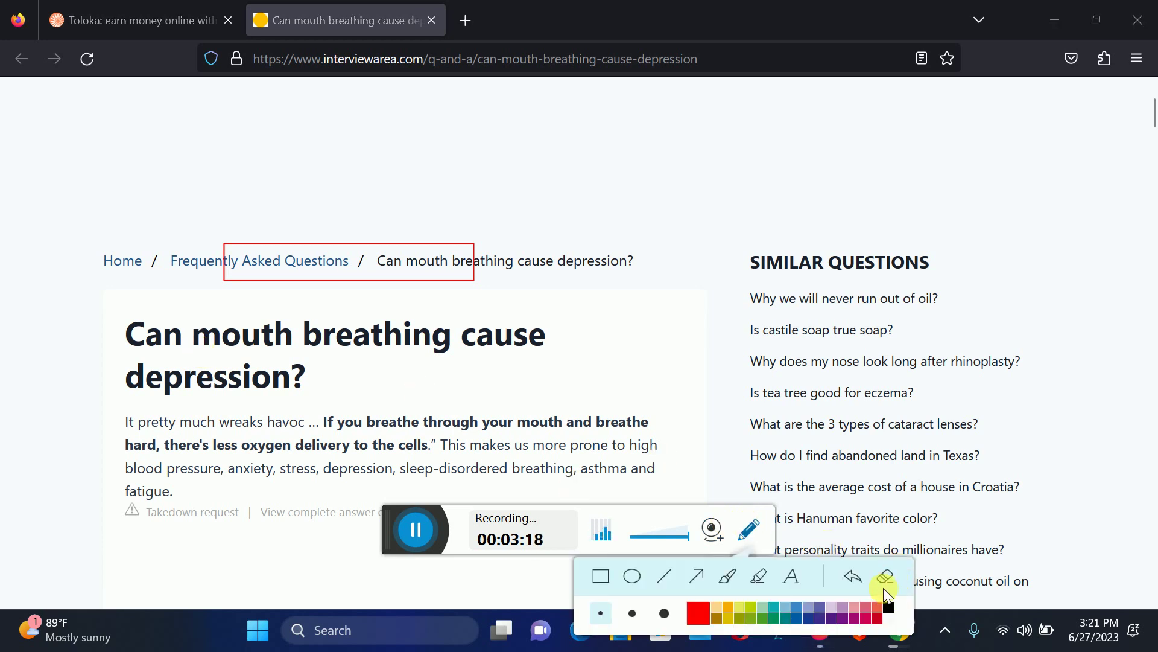
{"action": "left_click", "coordinate": [884, 577]}
{"action": "left_click", "coordinate": [601, 576]}
{"action": "mouse_move", "coordinate": [92, 295]}
{"action": "left_mouse_down"}
{"action": "mouse_move", "coordinate": [121, 353]}
{"action": "mouse_move", "coordinate": [624, 420]}
{"action": "left_mouse_up"}
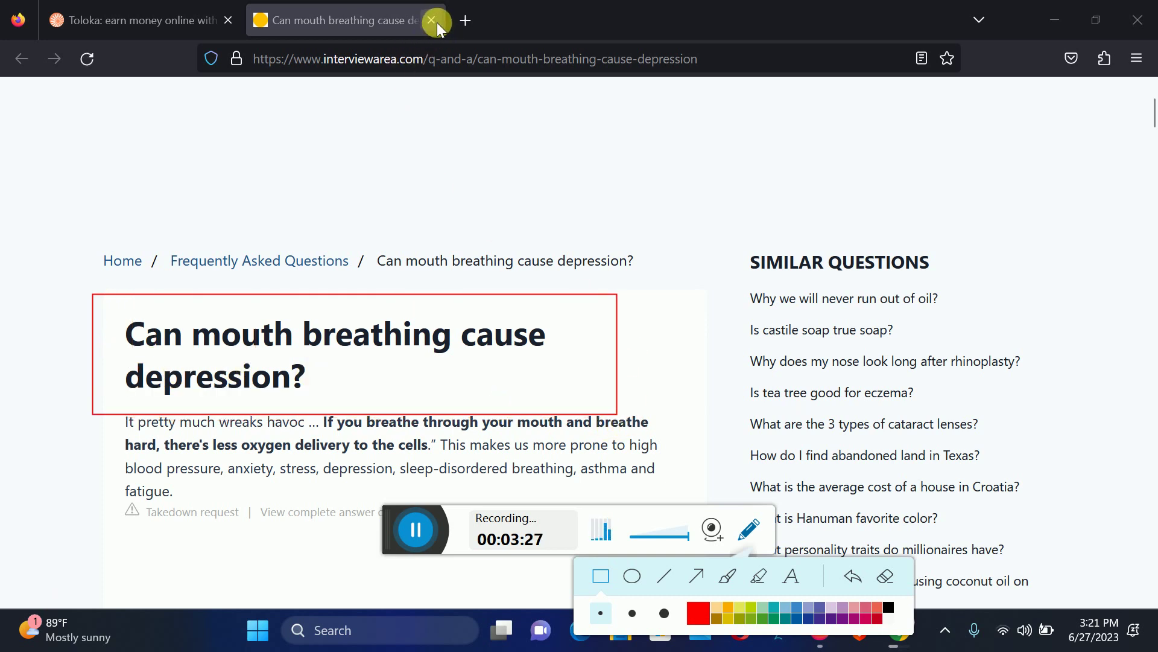
{"action": "left_click", "coordinate": [749, 529]}
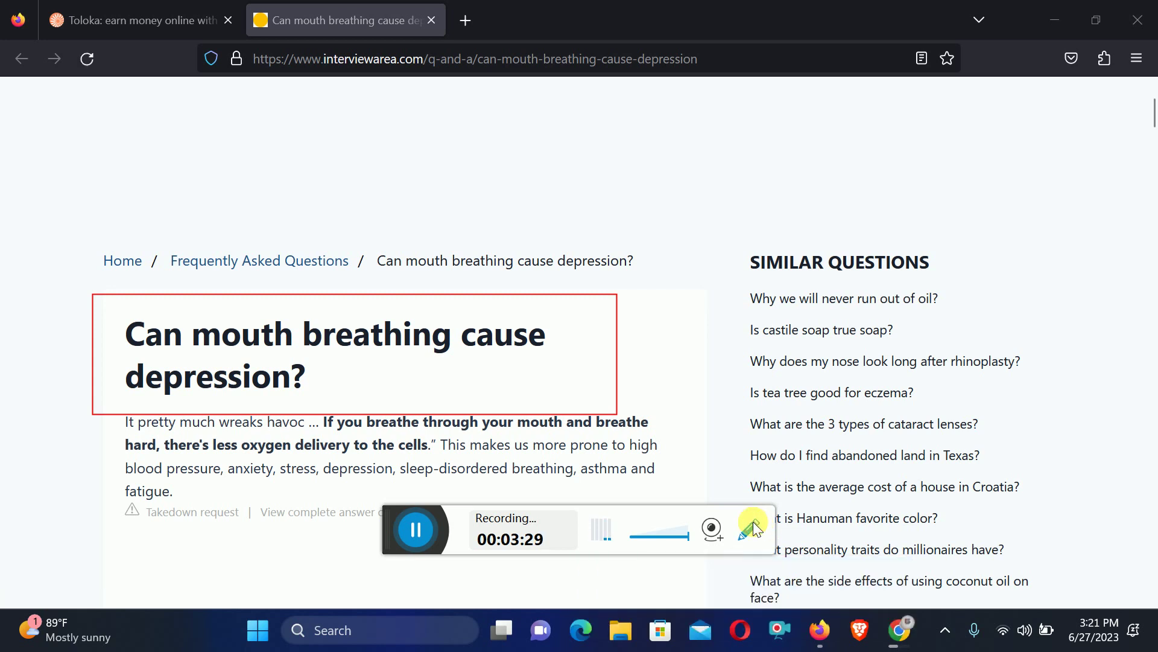
{"action": "left_click", "coordinate": [749, 528]}
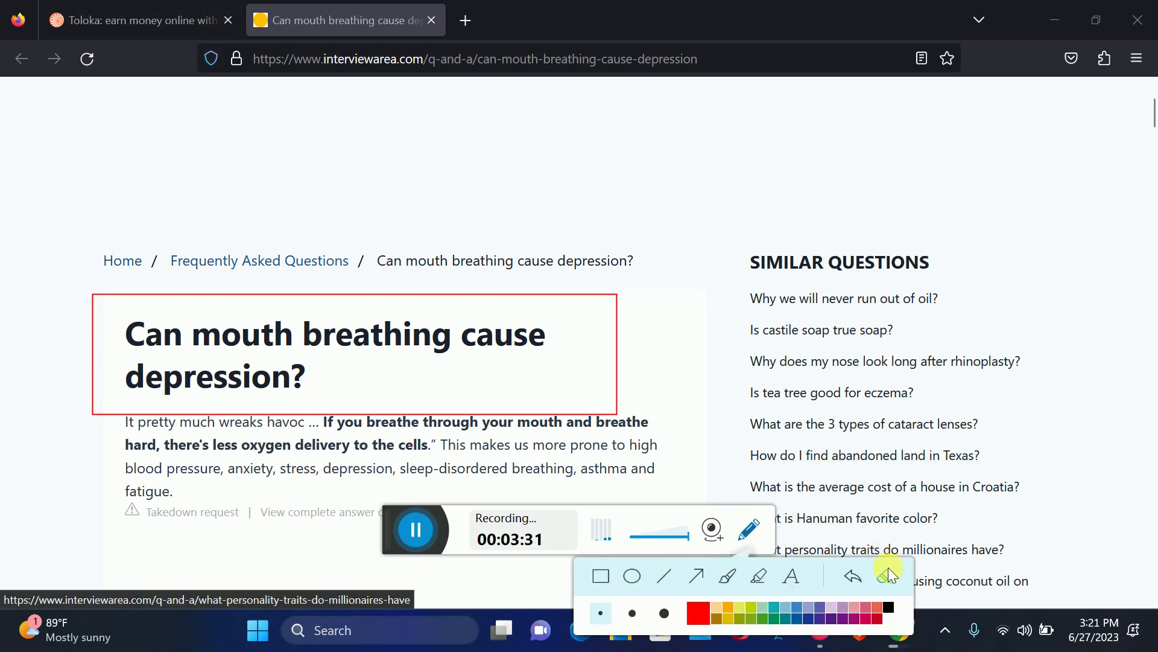
{"action": "left_click", "coordinate": [886, 574]}
{"action": "left_click", "coordinate": [432, 21]}
{"action": "left_click", "coordinate": [334, 407]}
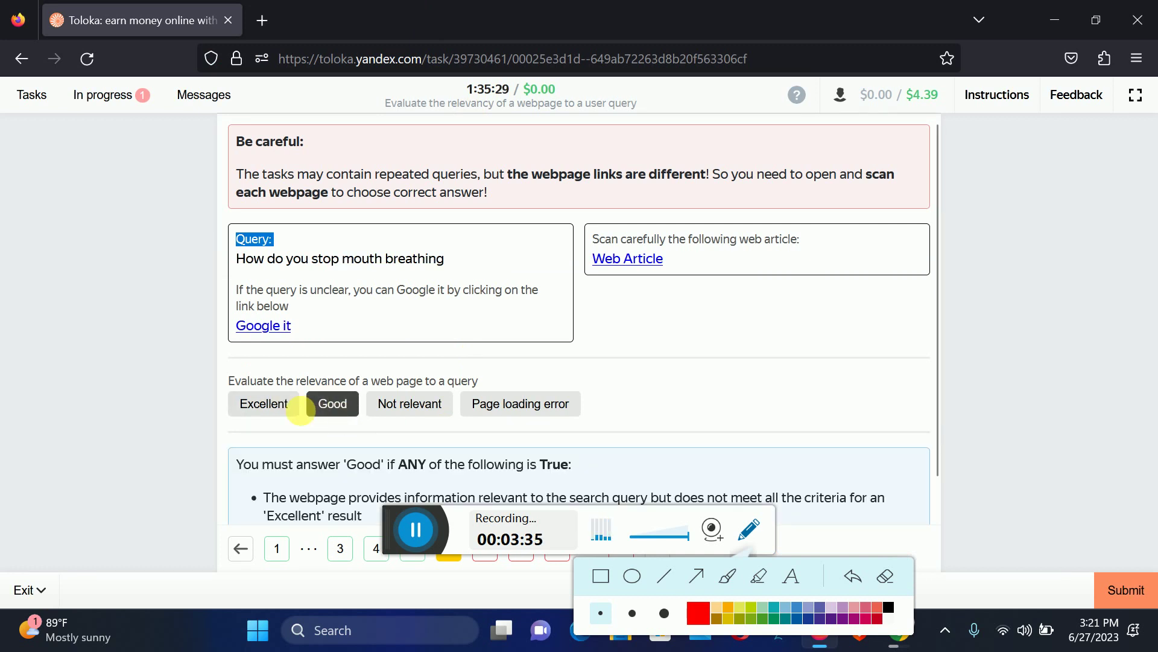
{"action": "mouse_move", "coordinate": [403, 522]}
{"action": "left_mouse_down"}
{"action": "mouse_move", "coordinate": [599, 464]}
{"action": "mouse_move", "coordinate": [712, 462]}
{"action": "left_mouse_up"}
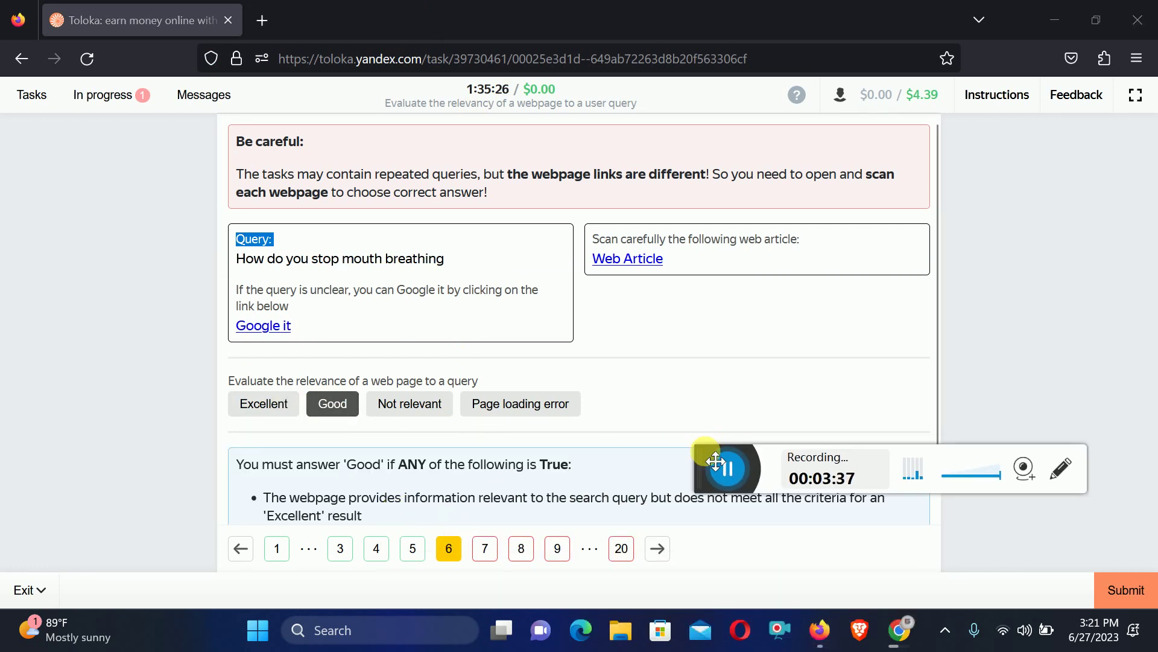
Review task 7's reference.com oven-cleaning article, rate it Good, and go to task 8.
{"action": "left_click", "coordinate": [485, 549]}
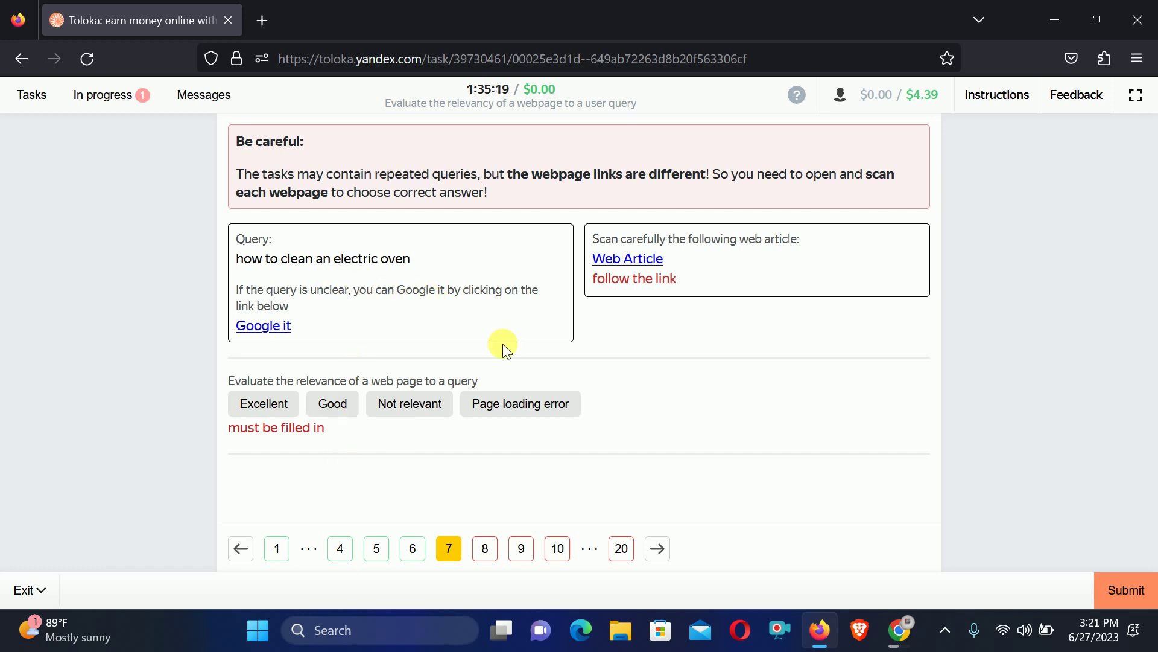
{"action": "left_click", "coordinate": [632, 257]}
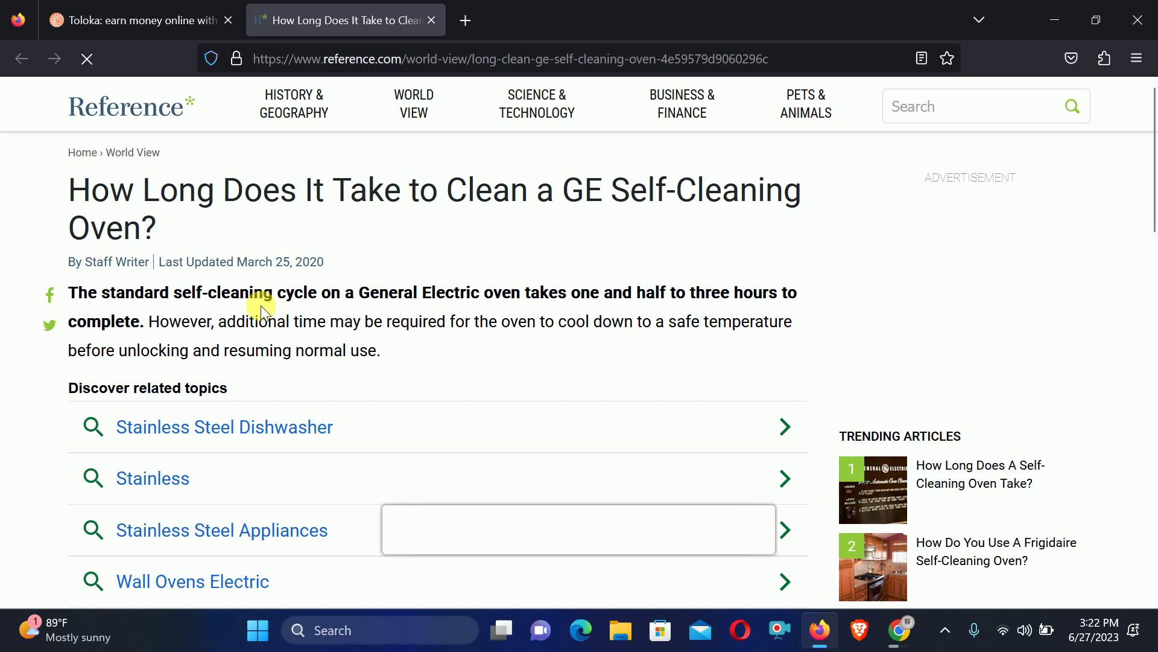
{"action": "left_click", "coordinate": [438, 24]}
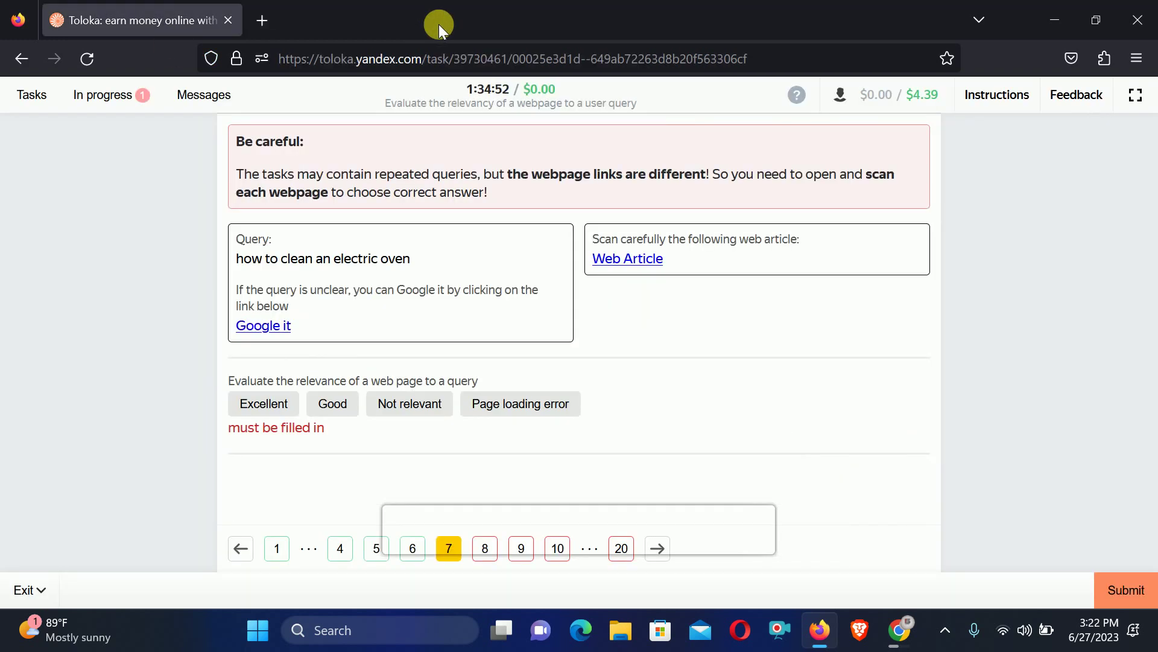
{"action": "left_click", "coordinate": [329, 408]}
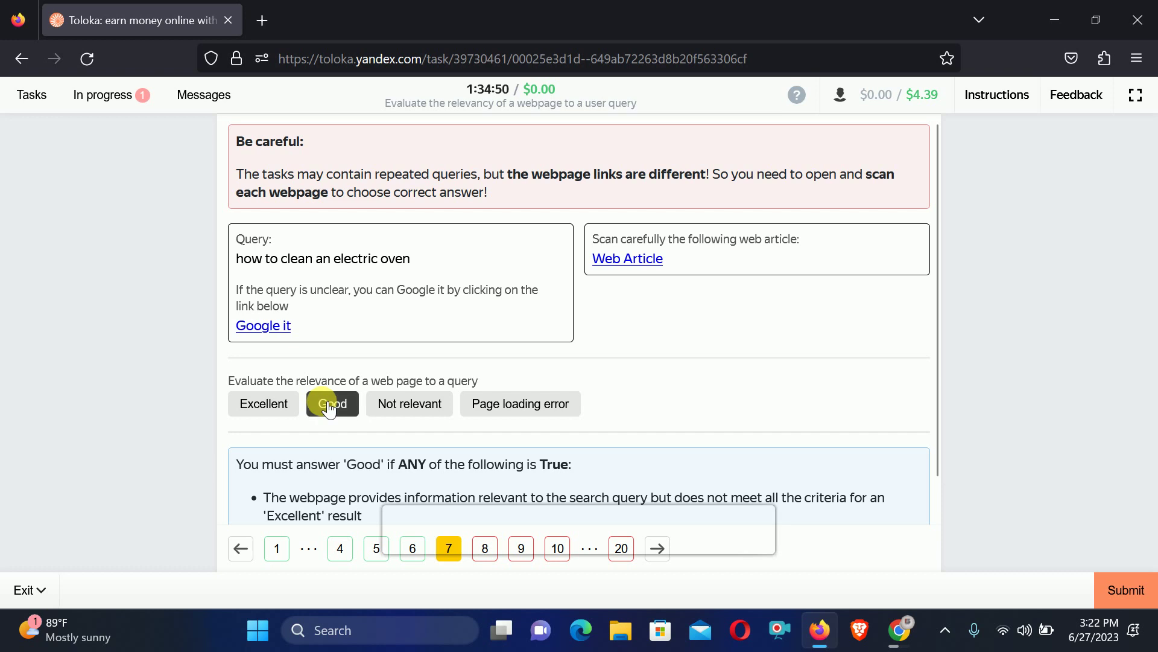
{"action": "left_click", "coordinate": [488, 549]}
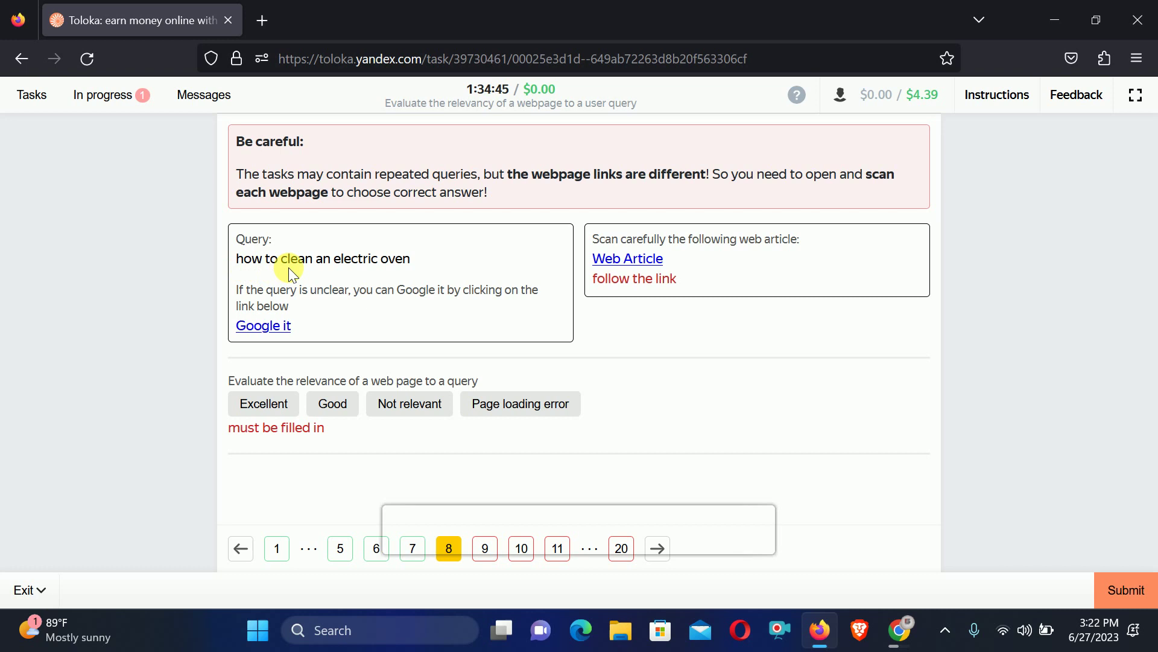
Review task 8's AHS oven-cleaning article, rate it Excellent, and go to task 9.
{"action": "left_click", "coordinate": [626, 260]}
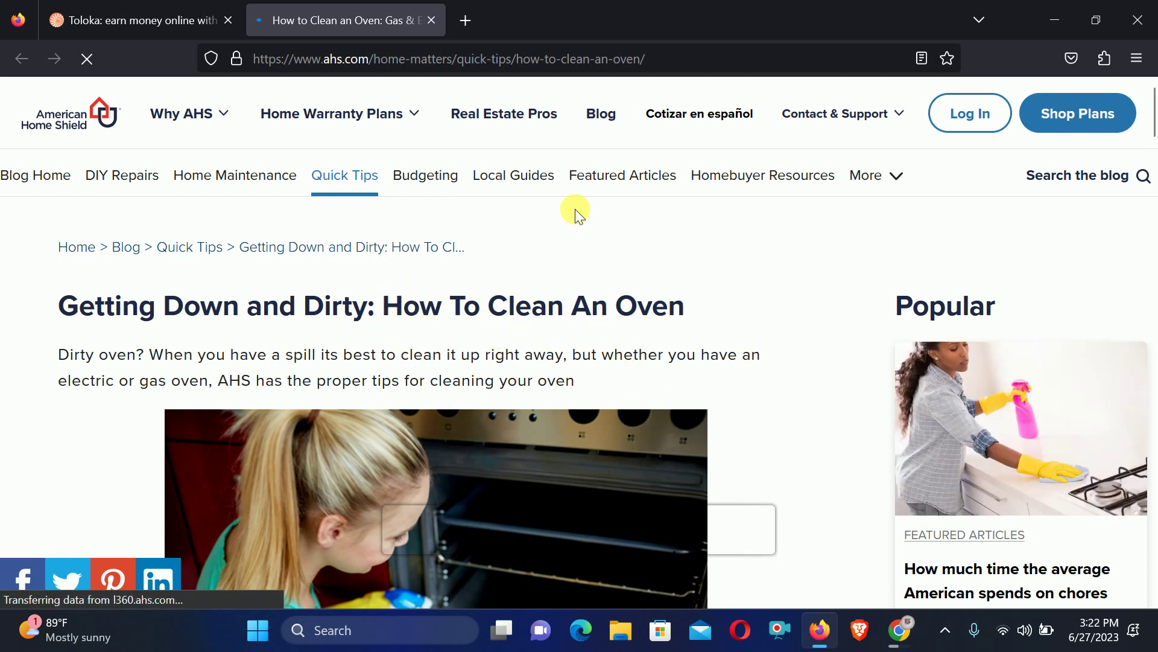
{"action": "left_click", "coordinate": [432, 22]}
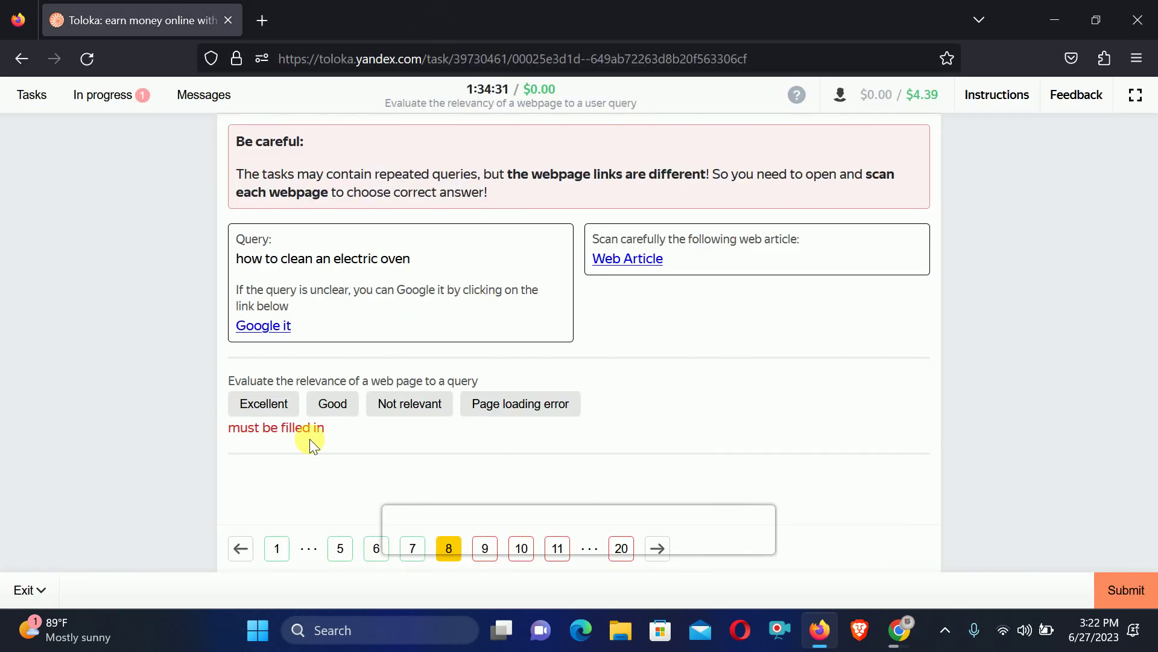
{"action": "left_click", "coordinate": [264, 404]}
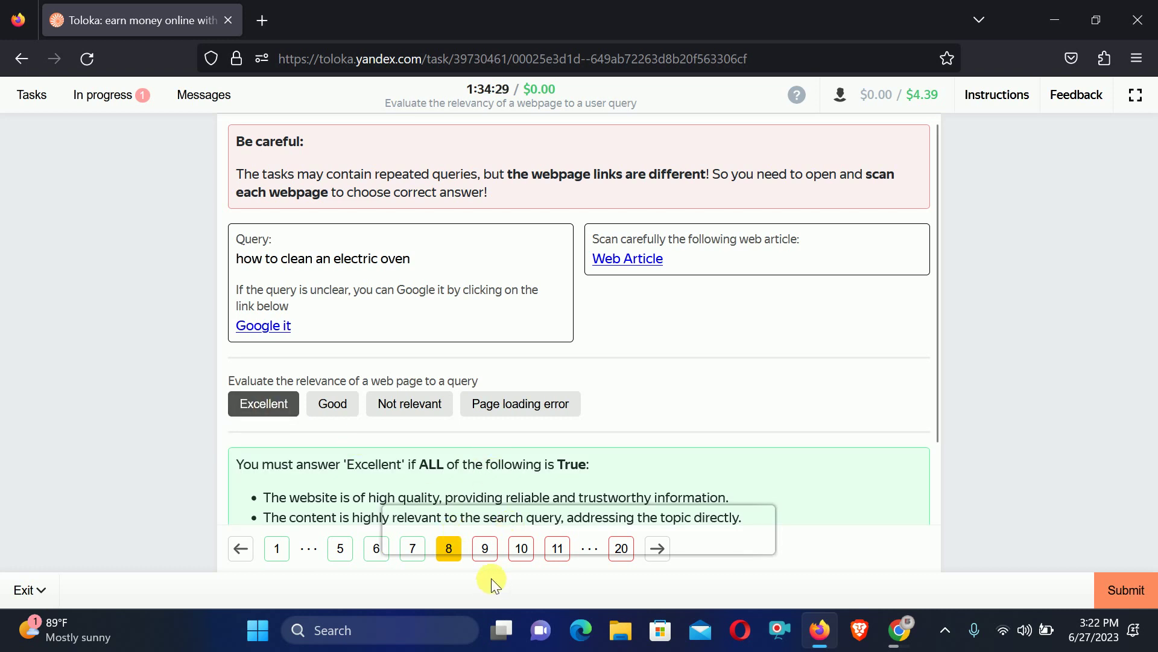
{"action": "left_click", "coordinate": [491, 549]}
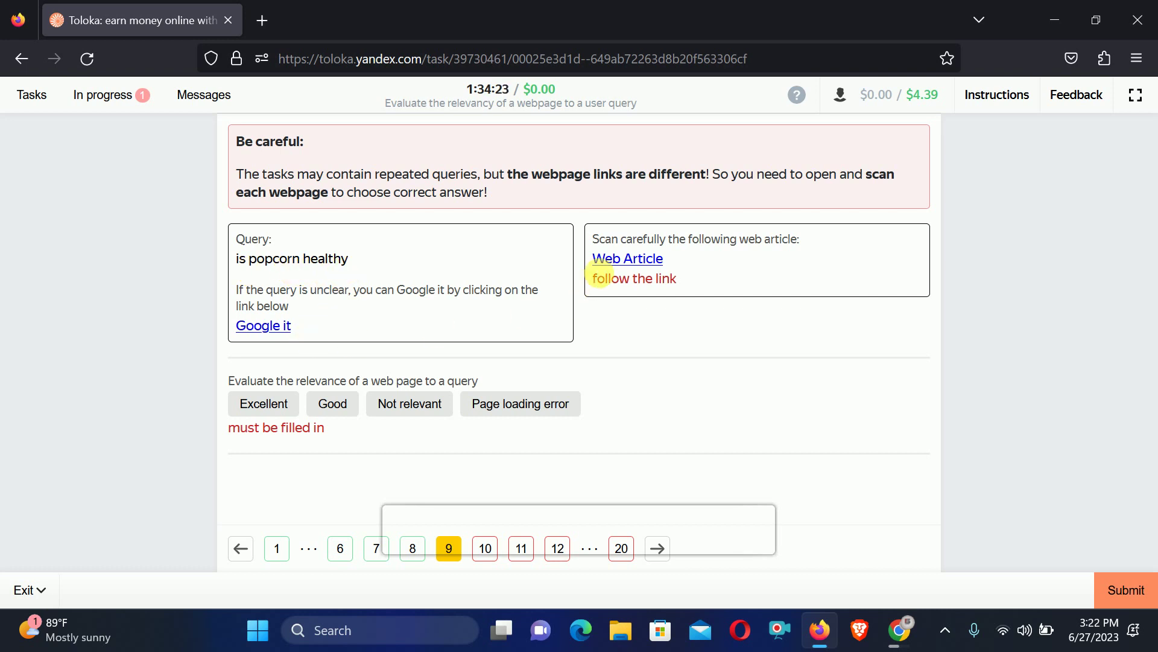
Review task 9's 'is popcorn healthy' article, rate it Excellent, and go to task 10.
{"action": "left_click", "coordinate": [625, 261]}
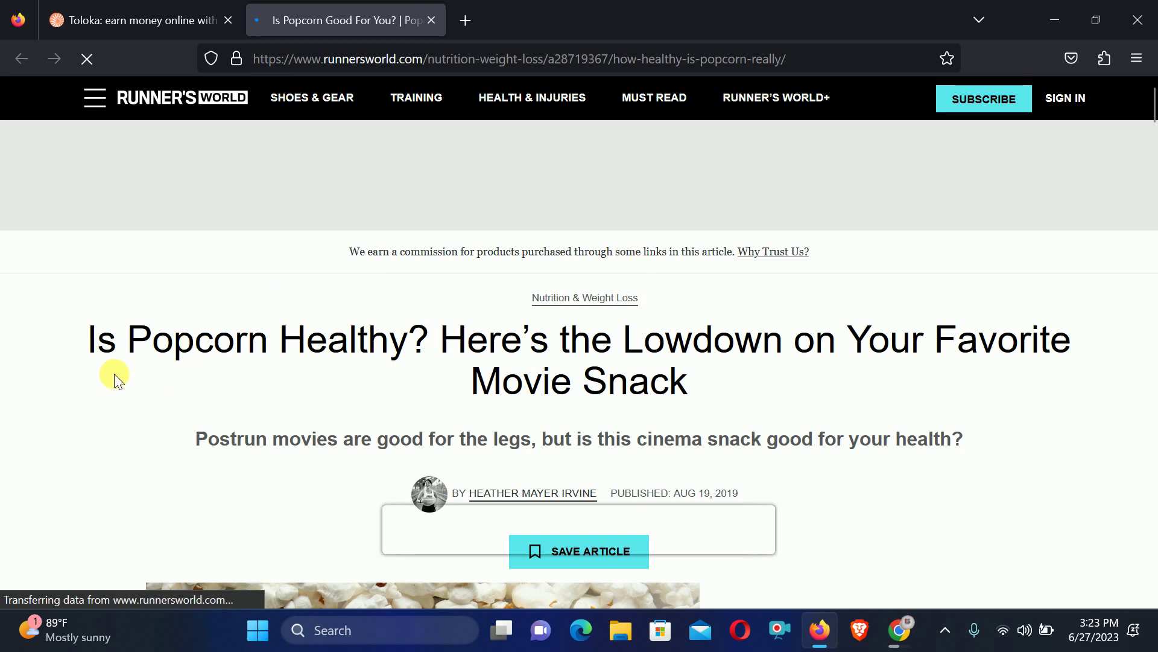
{"action": "left_click_drag", "start_coordinate": [85, 338], "coordinate": [422, 339]}
{"action": "left_click", "coordinate": [292, 385]}
{"action": "left_click", "coordinate": [432, 21]}
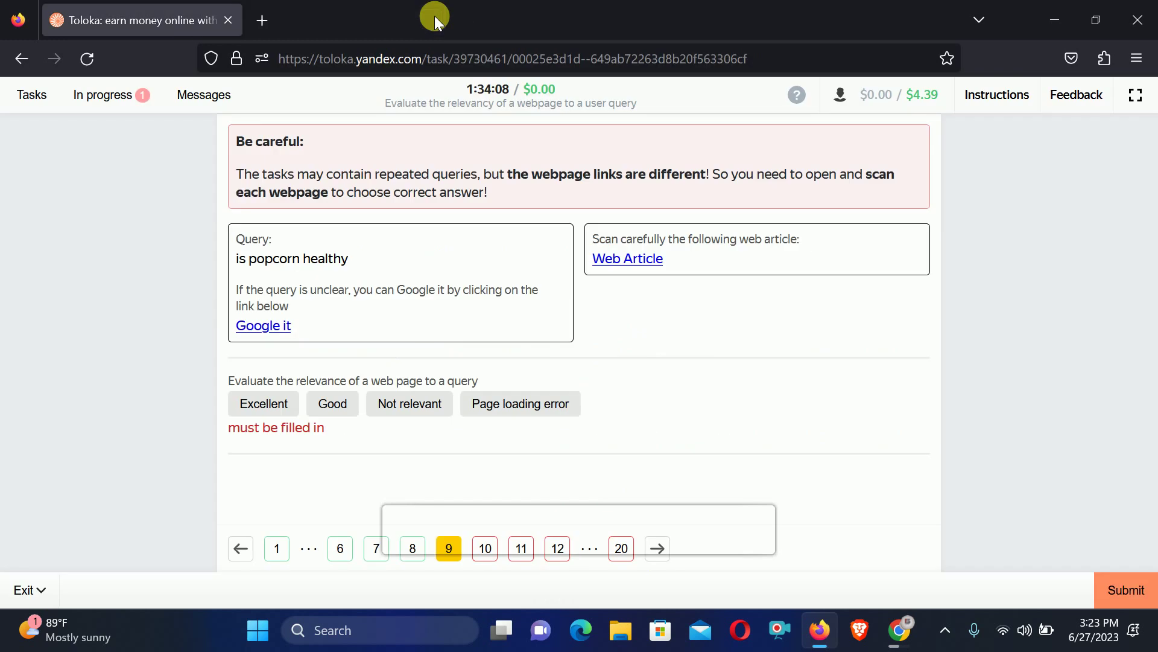
{"action": "left_click", "coordinate": [279, 407]}
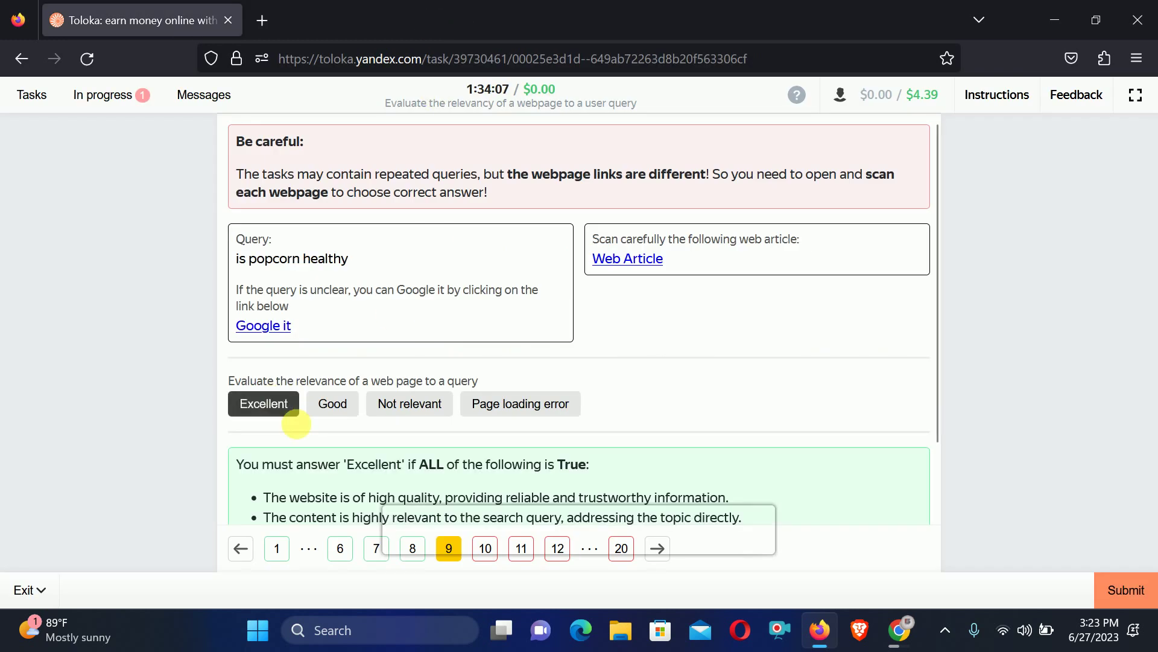
{"action": "left_click", "coordinate": [486, 549]}
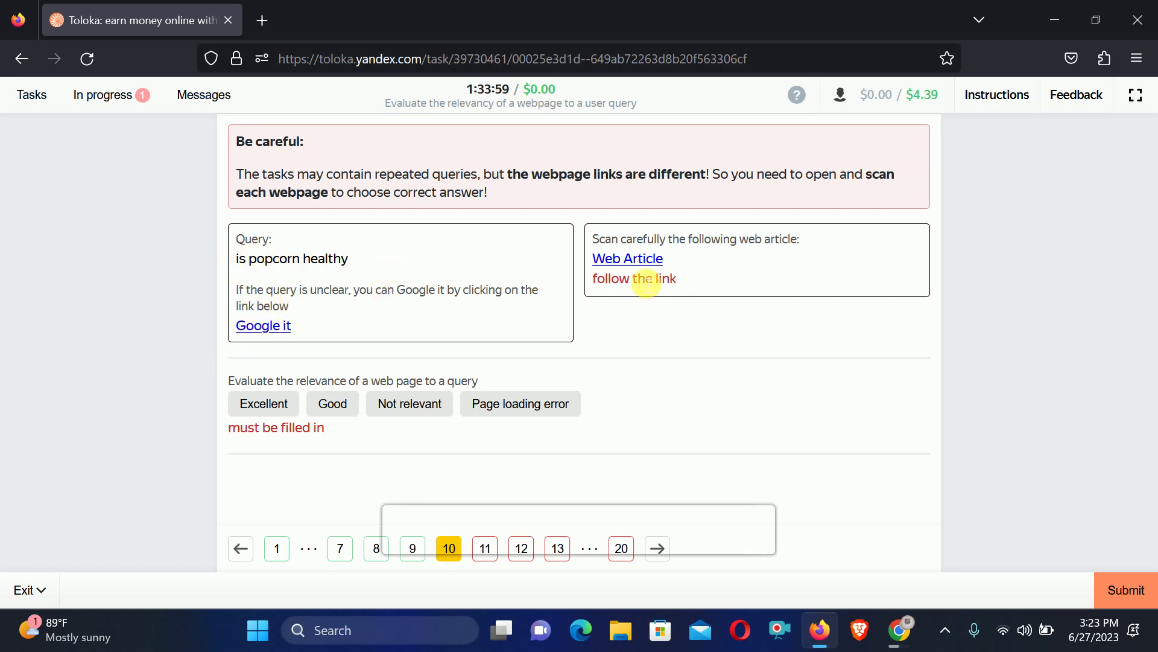
Review task 10's popcorn Q&A page, rate it Good, and go to task 11.
{"action": "left_click", "coordinate": [630, 258]}
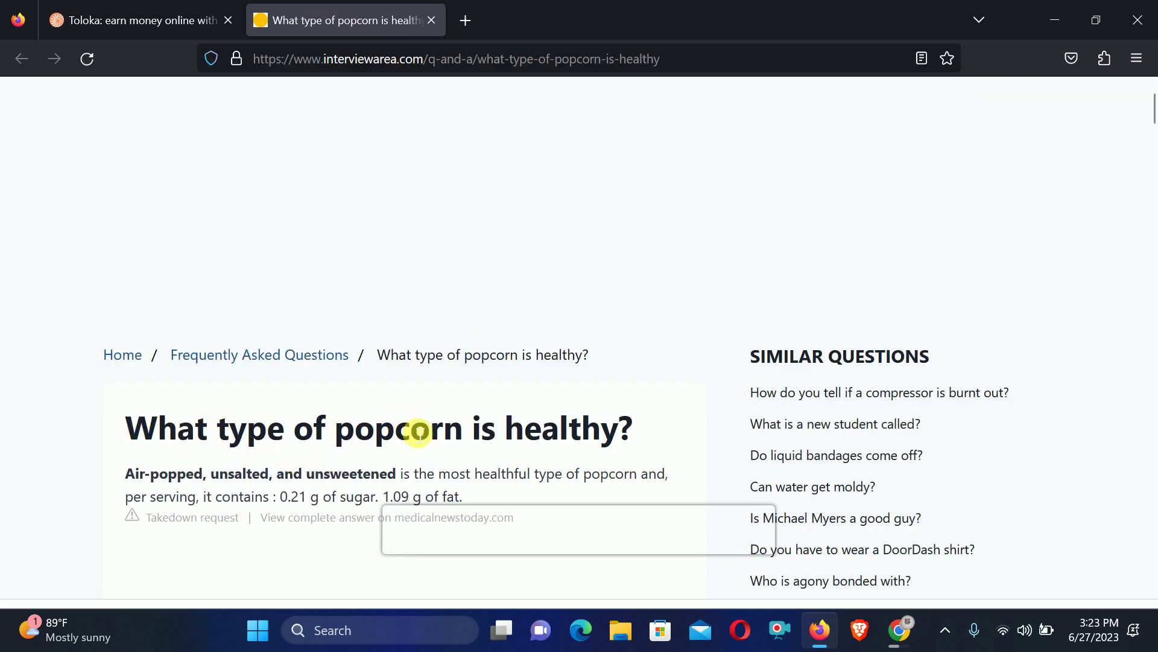
{"action": "left_click_drag", "start_coordinate": [633, 439], "coordinate": [125, 460]}
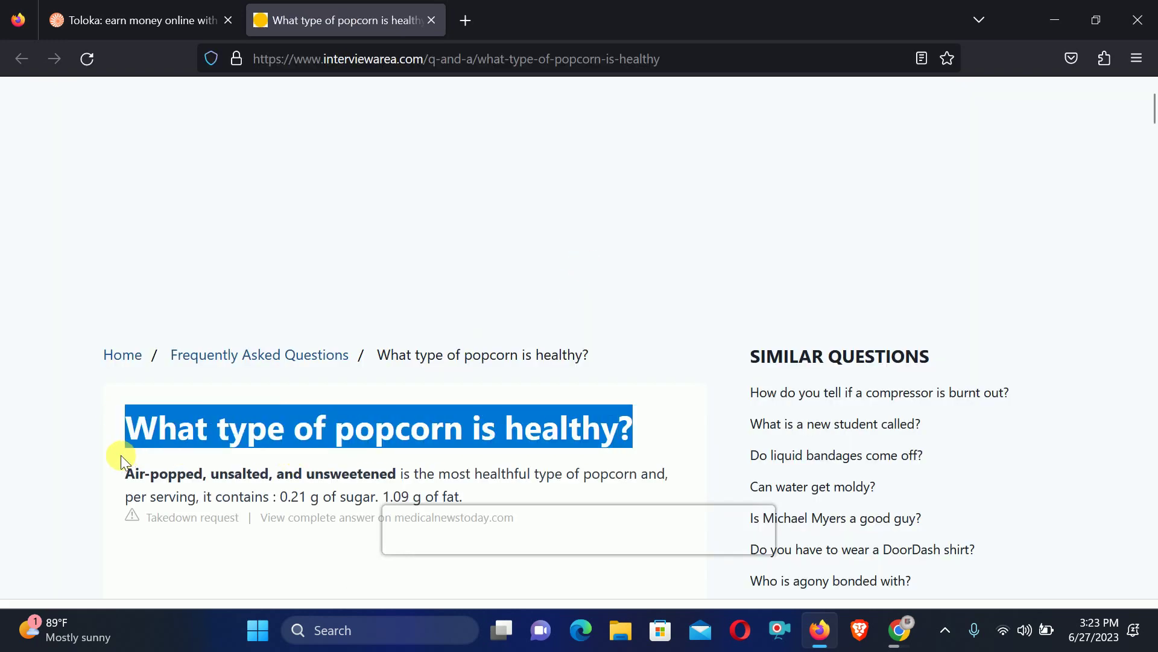
{"action": "left_click", "coordinate": [431, 19]}
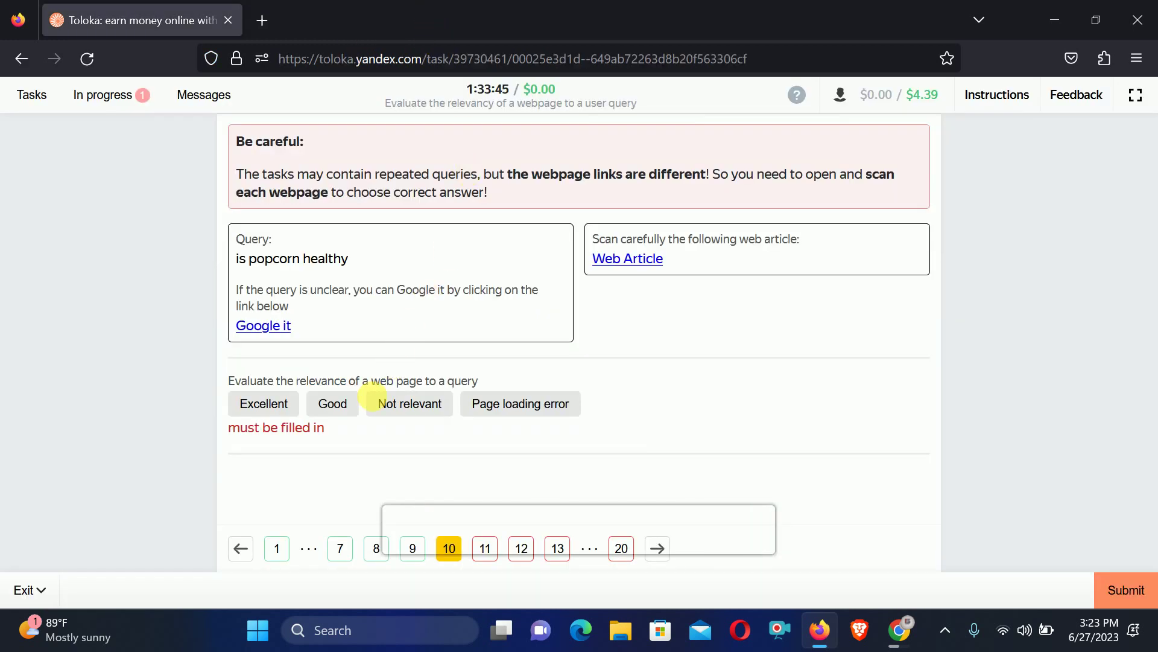
{"action": "left_click", "coordinate": [348, 410]}
{"action": "scroll", "coordinate": [578, 444], "scroll_direction": "down", "scroll_amount": 1}
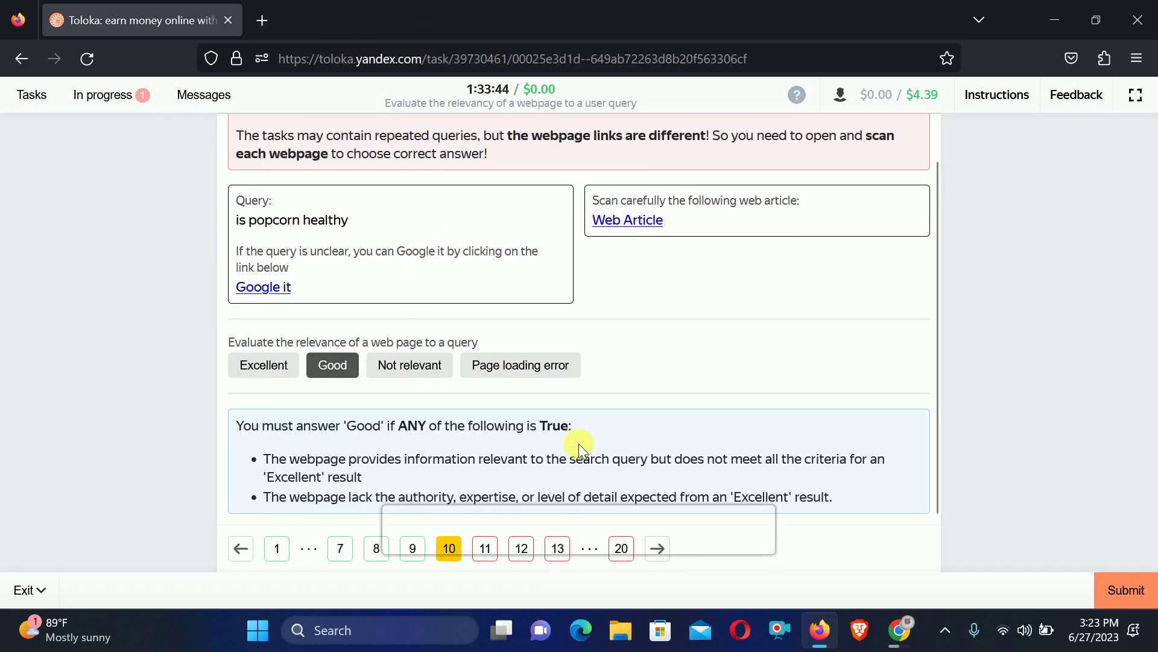
{"action": "left_click", "coordinate": [486, 548]}
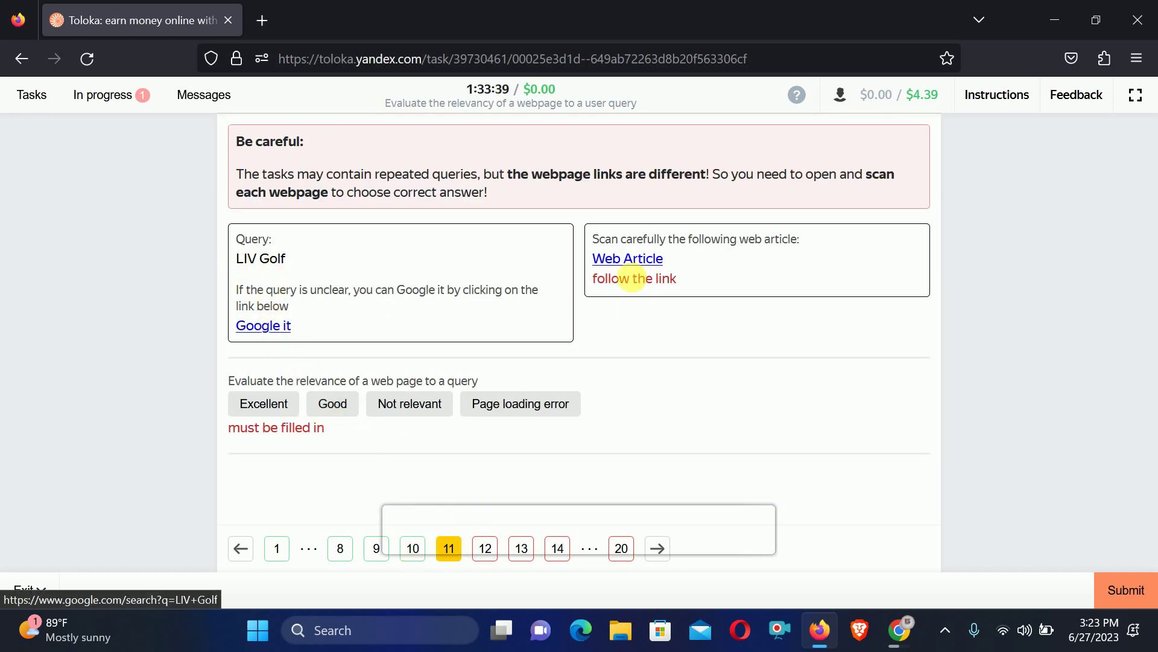
Review the LIV Golf linked article, rate it Not relevant, and go to task 12.
{"action": "left_click", "coordinate": [628, 259]}
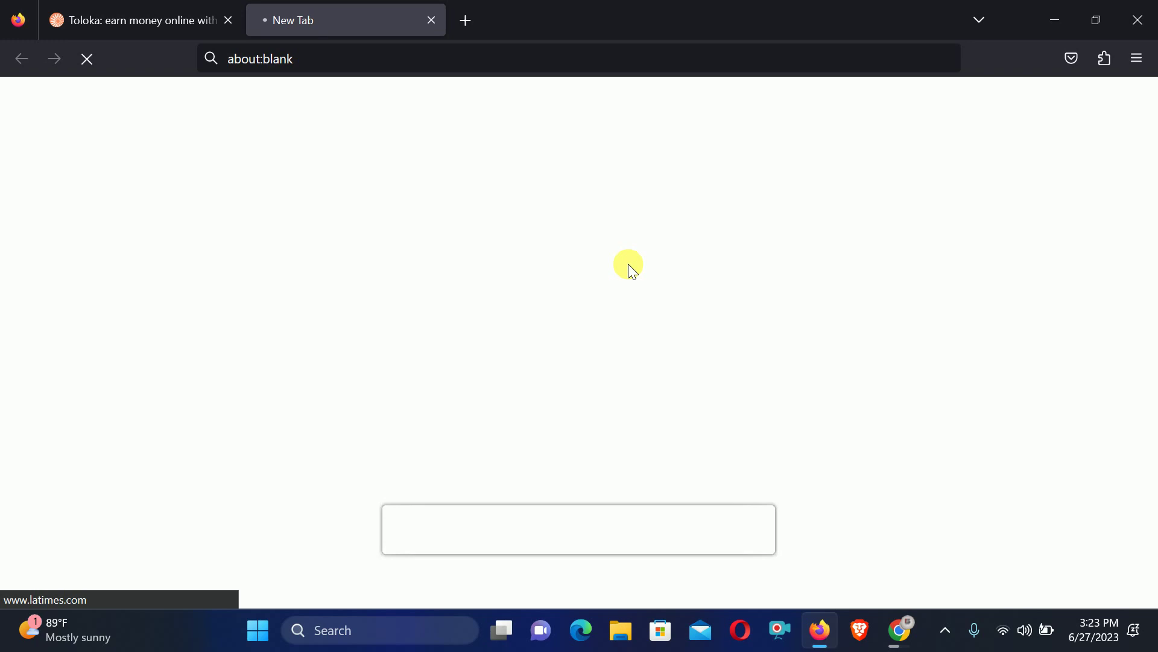
{"action": "scroll", "coordinate": [587, 378], "scroll_direction": "down", "scroll_amount": 1}
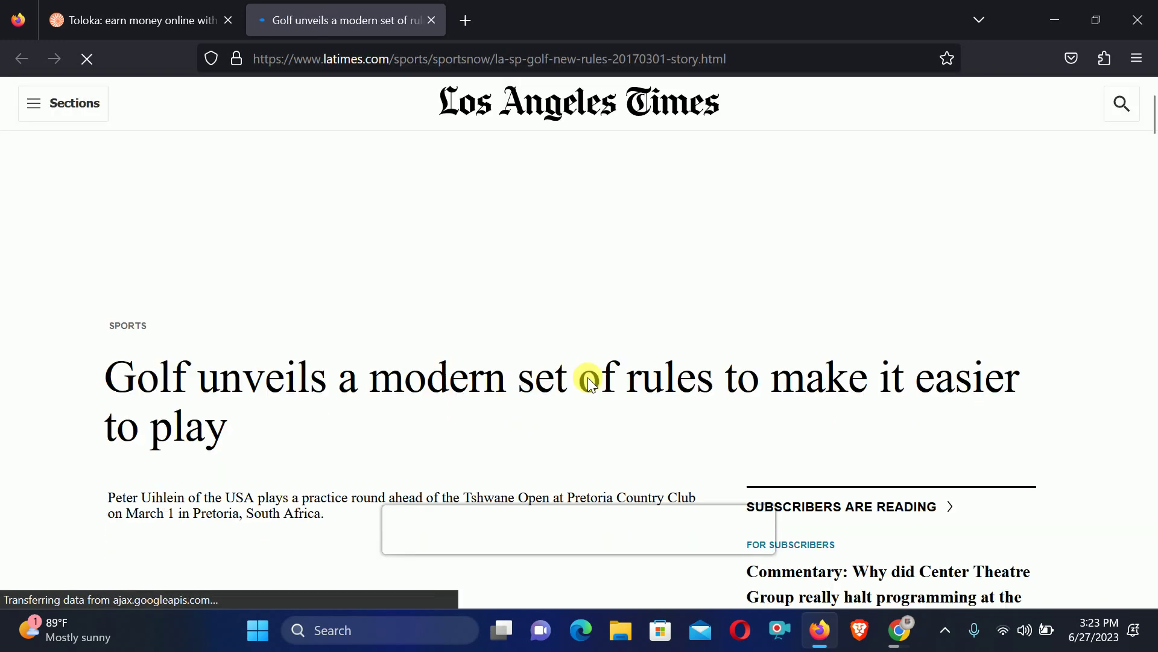
{"action": "scroll", "coordinate": [588, 377], "scroll_direction": "down", "scroll_amount": 2}
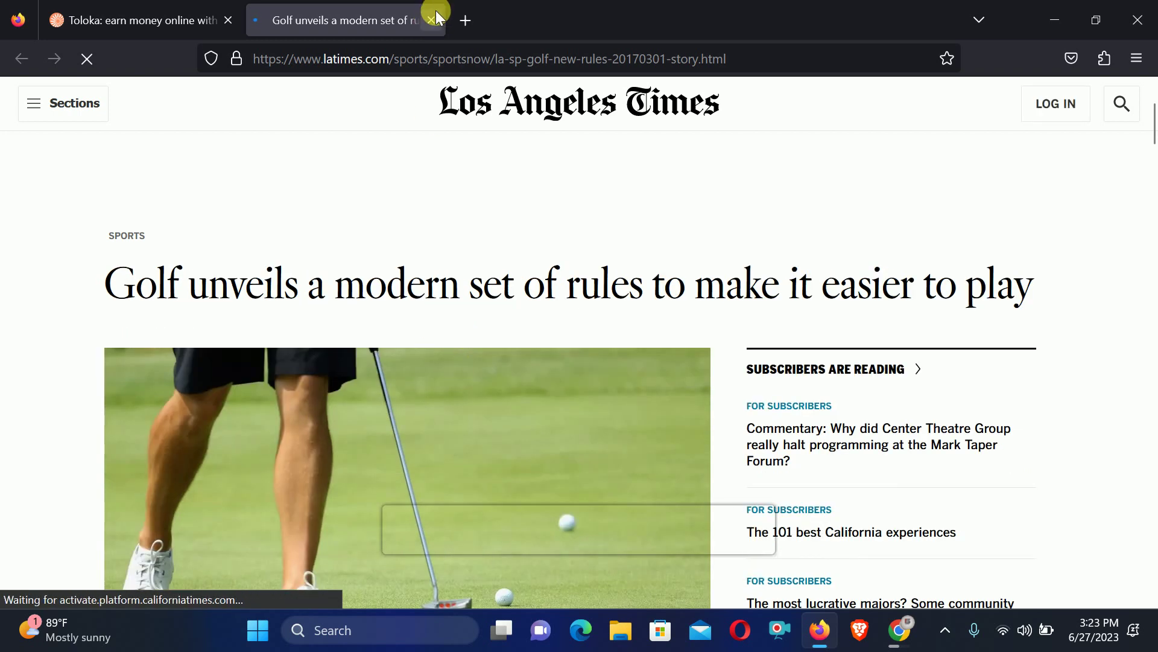
{"action": "left_click", "coordinate": [430, 21]}
{"action": "left_click", "coordinate": [430, 403]}
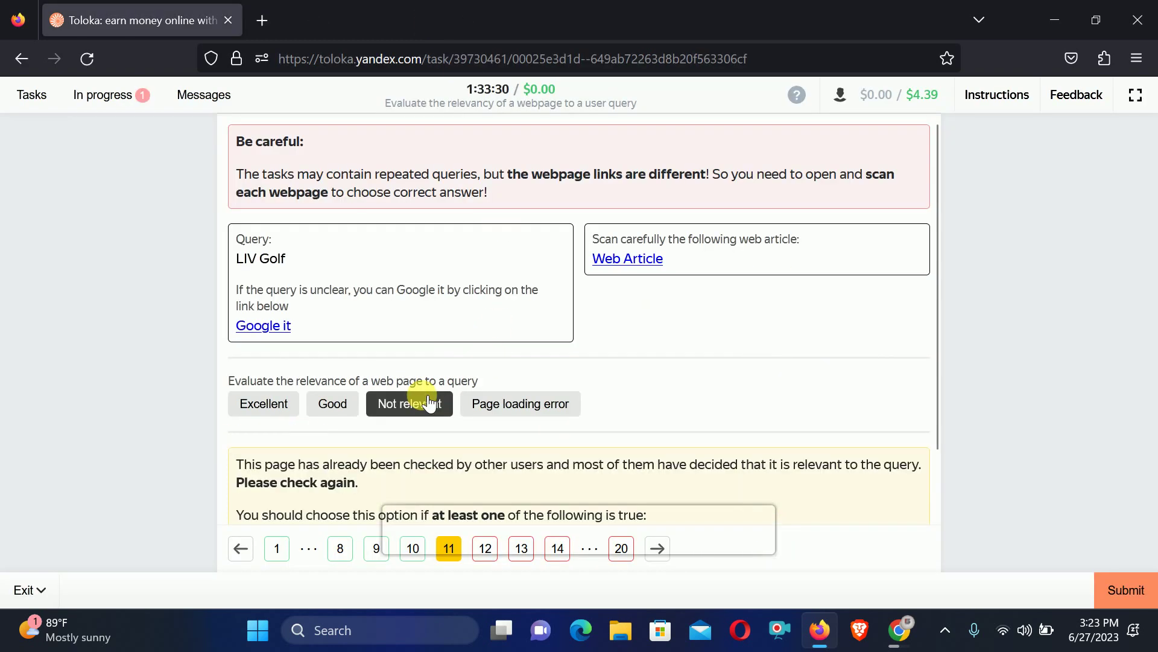
{"action": "left_click", "coordinate": [485, 548]}
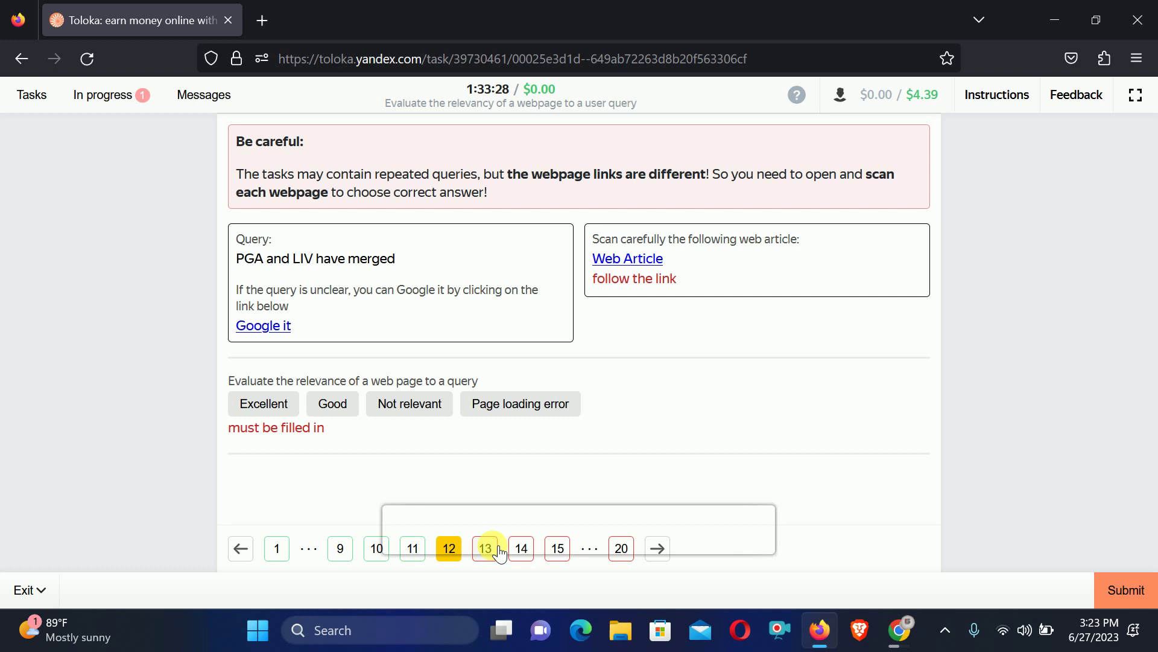
Compare task 12's query with its merger article, rate it Excellent, and go to task 13.
{"action": "left_click_drag", "start_coordinate": [230, 260], "coordinate": [375, 268]}
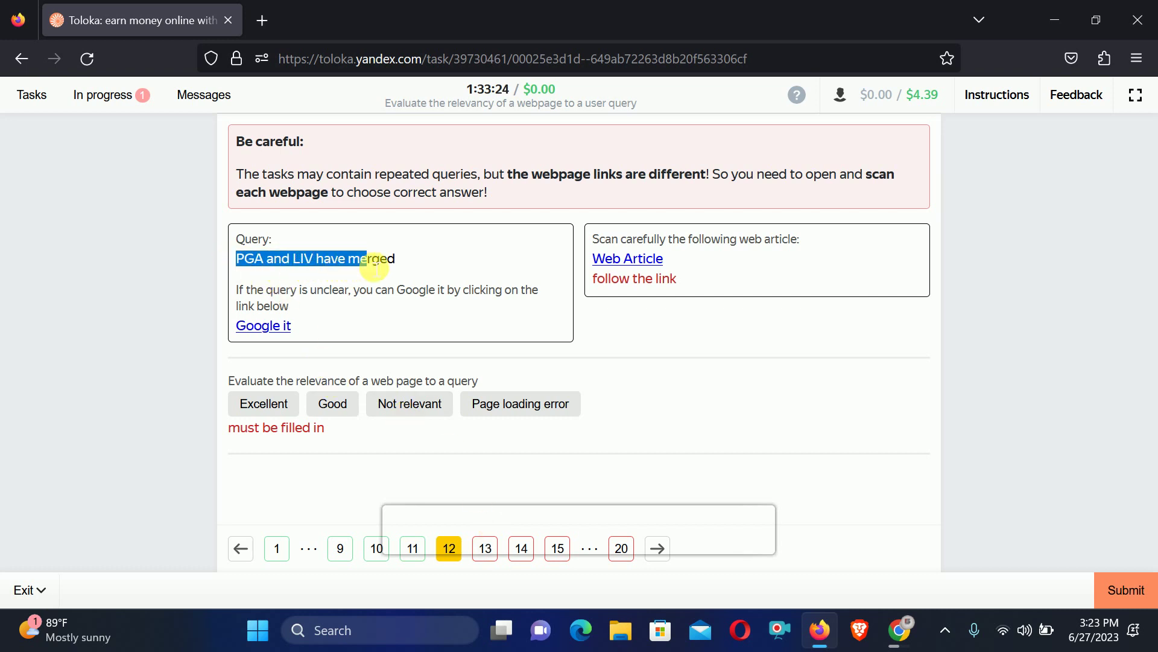
{"action": "left_click", "coordinate": [493, 262]}
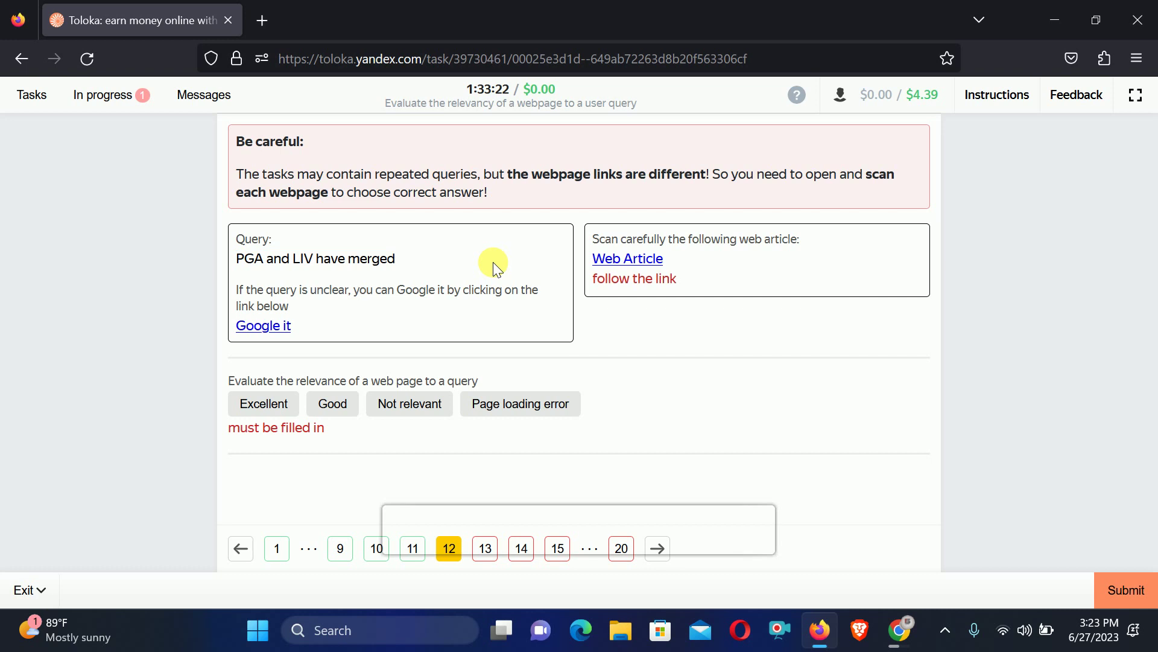
{"action": "left_click", "coordinate": [644, 259]}
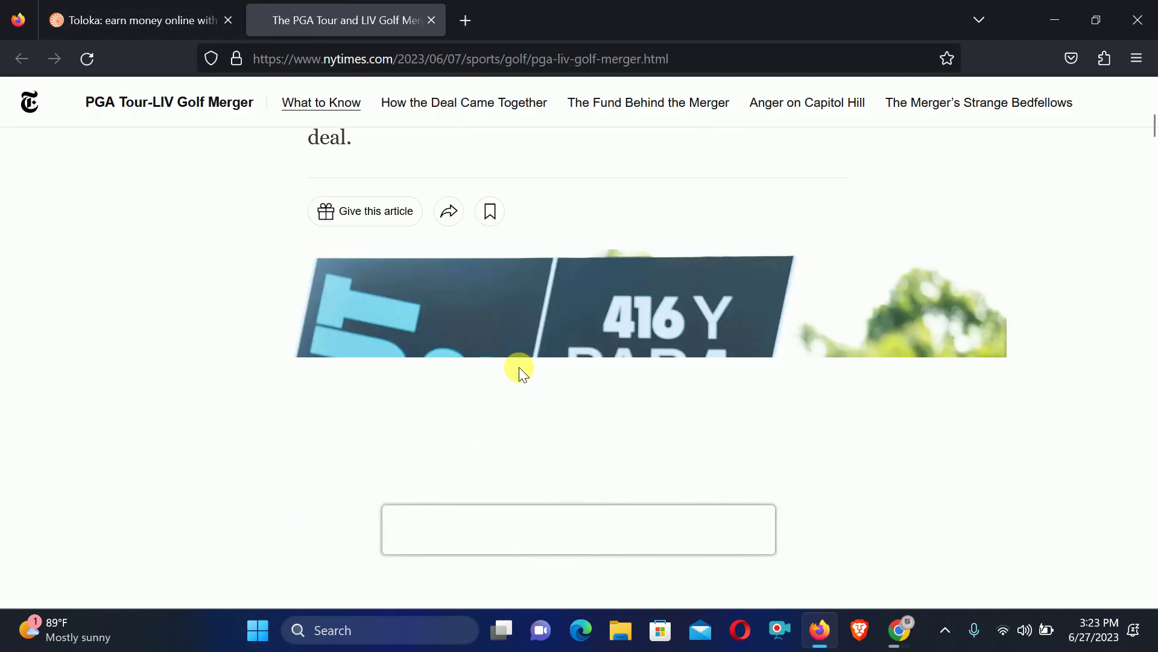
{"action": "left_click_drag", "start_coordinate": [313, 227], "coordinate": [520, 321]}
{"action": "left_click", "coordinate": [127, 193]}
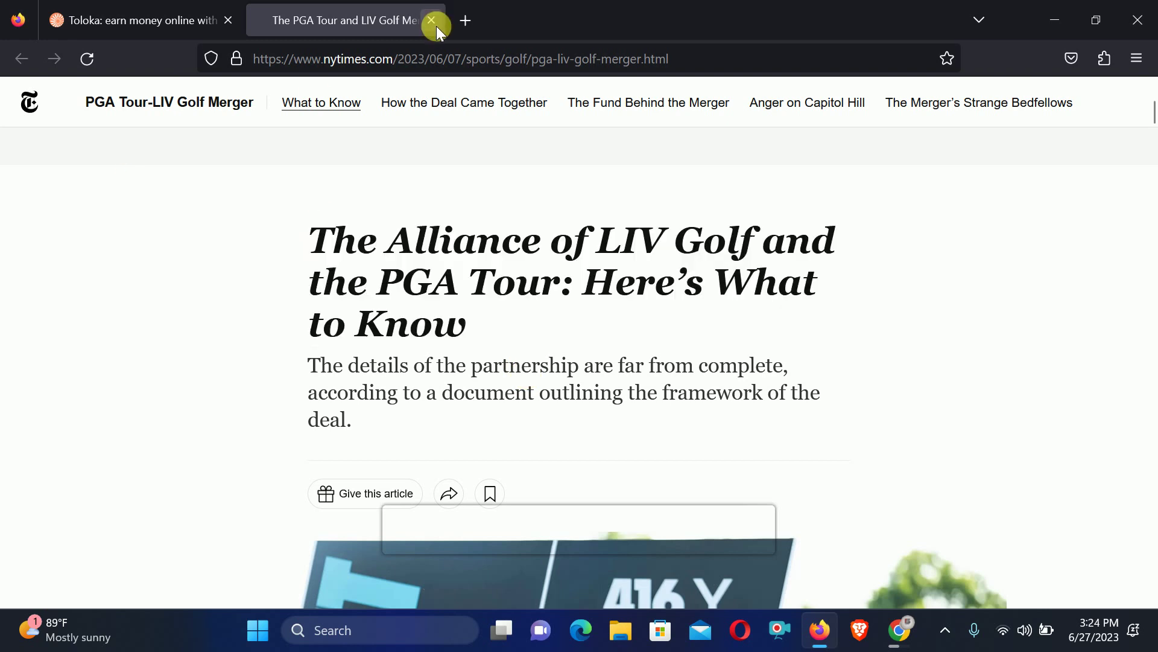
{"action": "left_click", "coordinate": [432, 21]}
{"action": "left_click", "coordinate": [283, 412]}
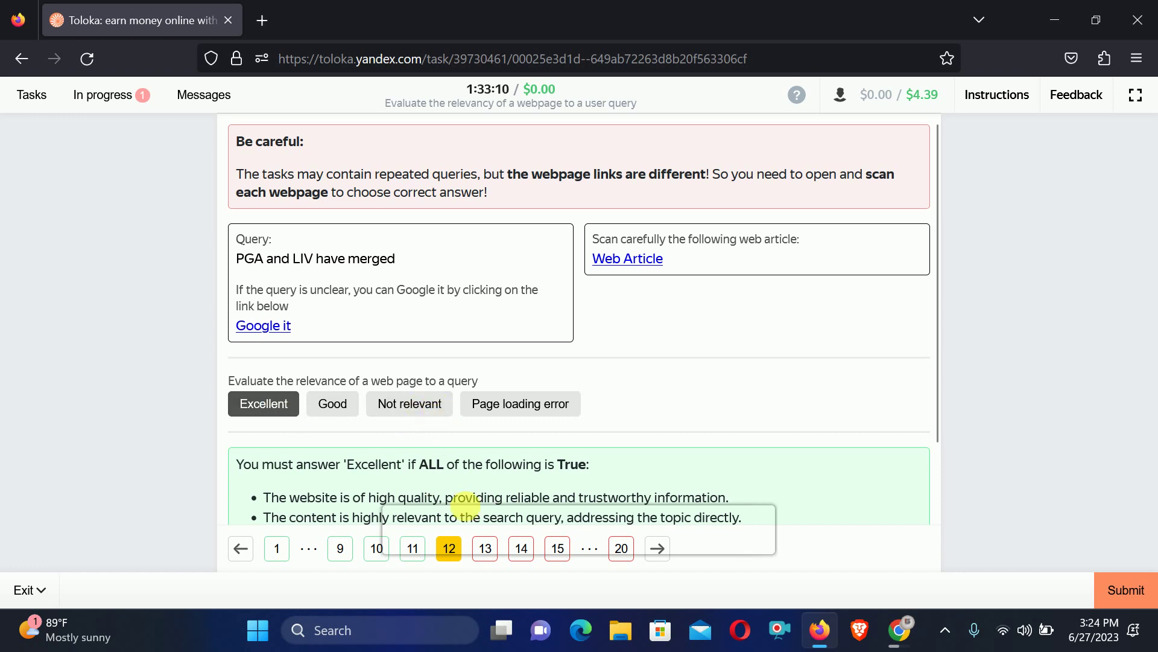
{"action": "left_click", "coordinate": [485, 548]}
Review the 'top beaches in USA' article, rate it Excellent, and go to task 14.
{"action": "left_click_drag", "start_coordinate": [236, 259], "coordinate": [350, 262]}
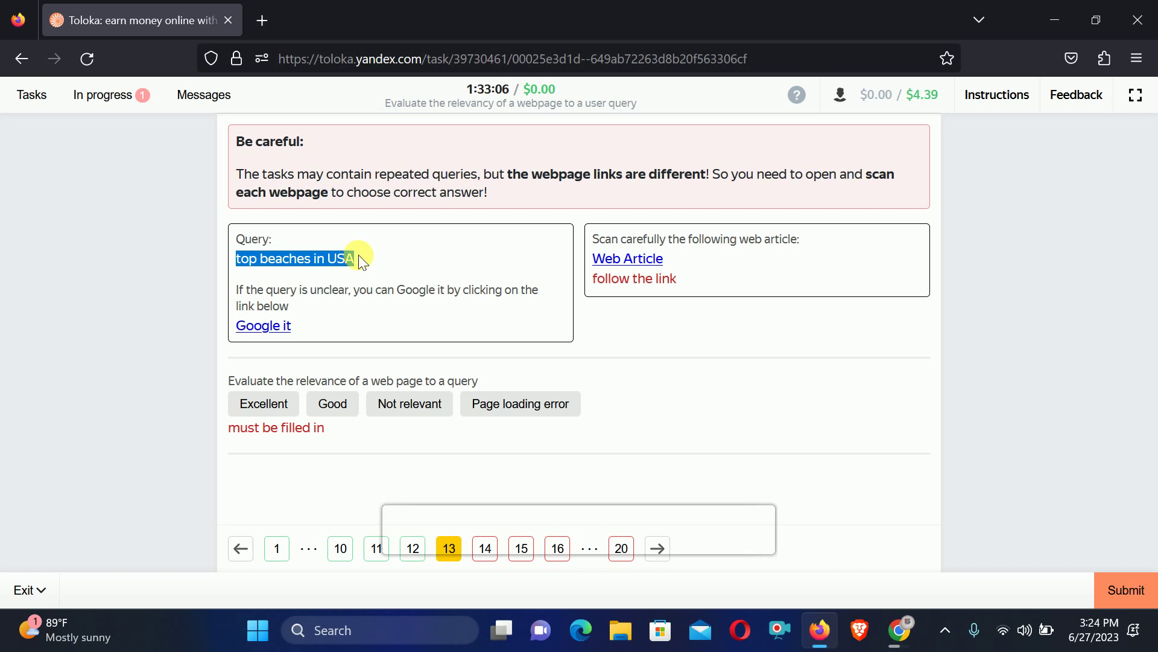
{"action": "left_click", "coordinate": [606, 259]}
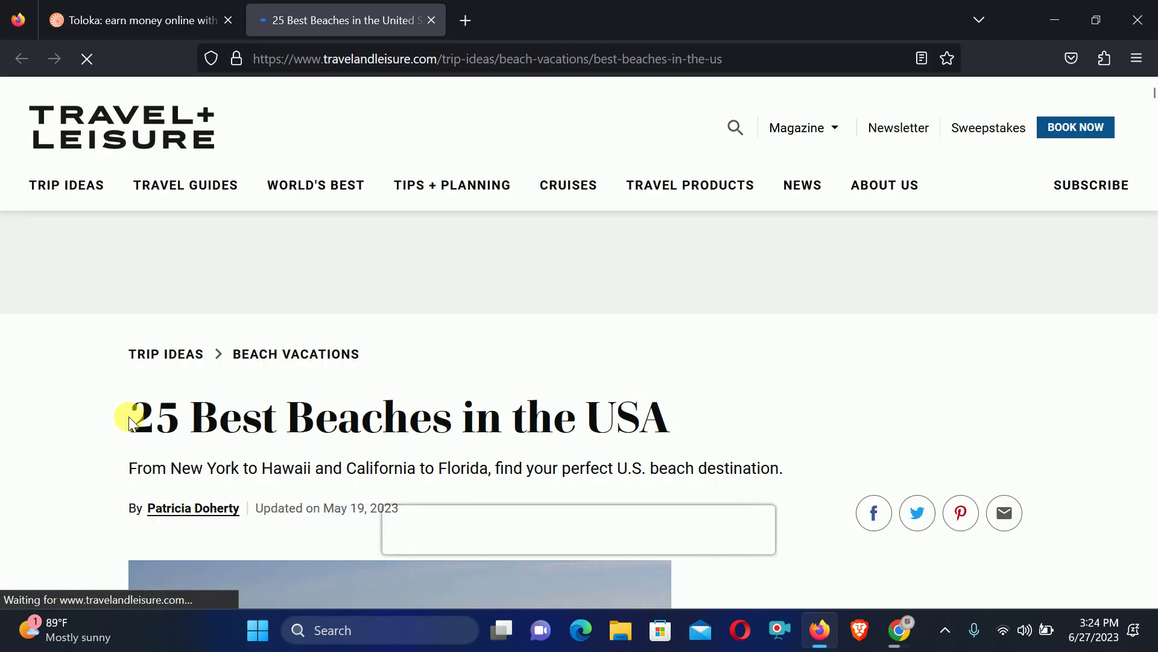
{"action": "left_click_drag", "start_coordinate": [131, 425], "coordinate": [671, 428]}
{"action": "left_click", "coordinate": [734, 360]}
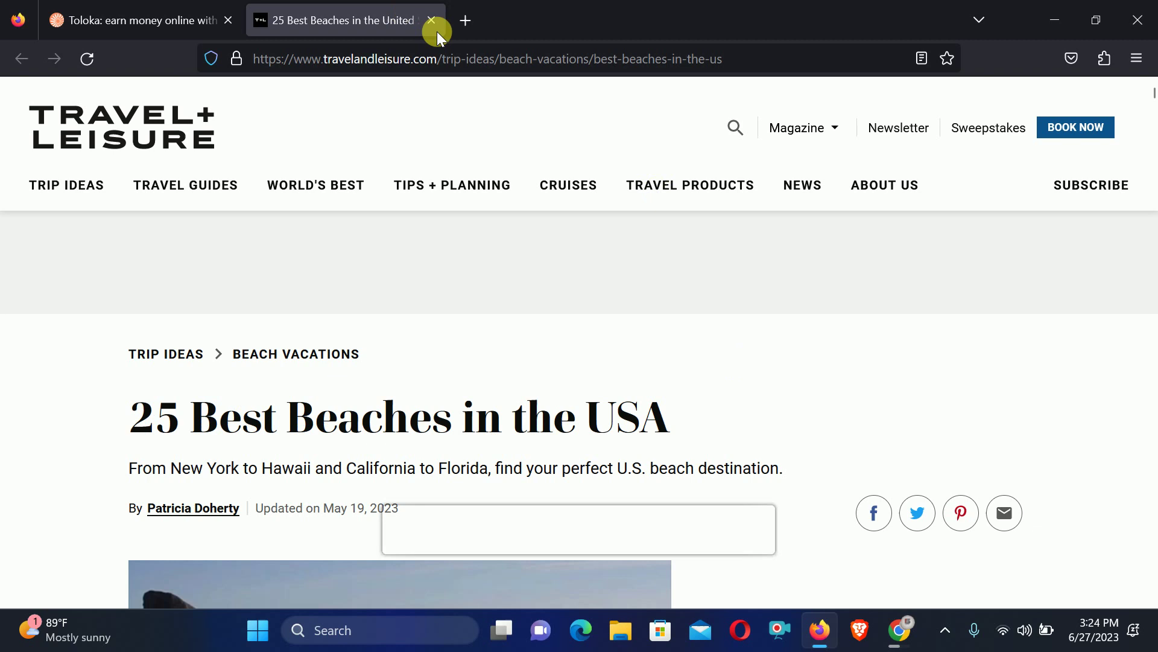
{"action": "left_click", "coordinate": [431, 20]}
{"action": "left_click", "coordinate": [279, 416]}
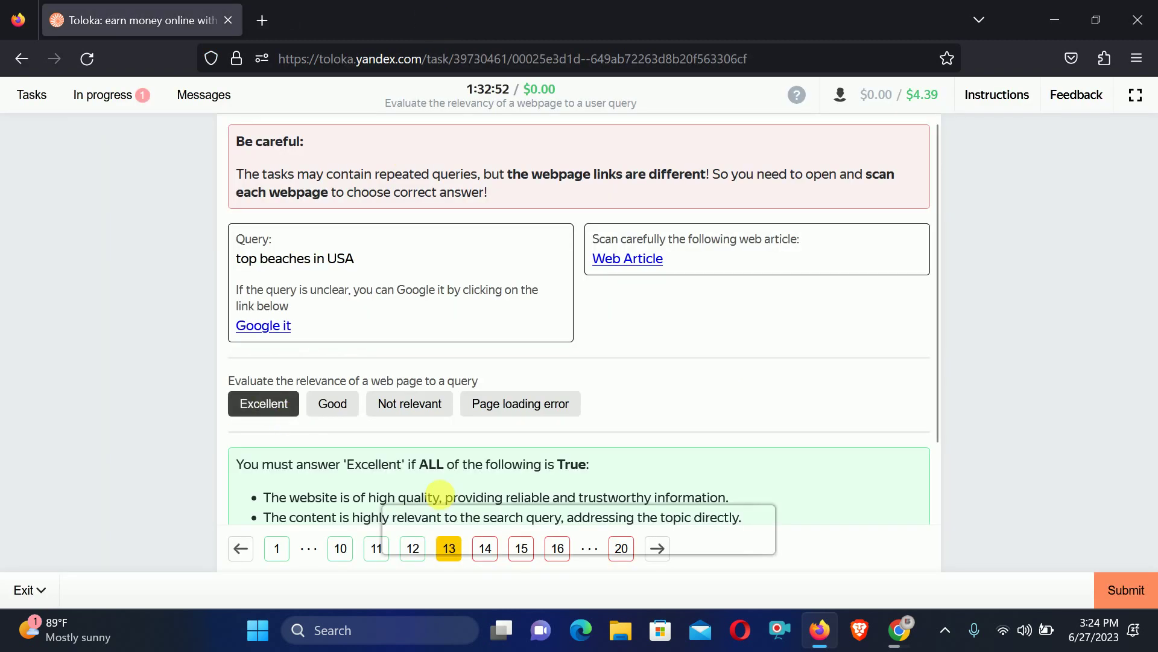
{"action": "left_click", "coordinate": [484, 548]}
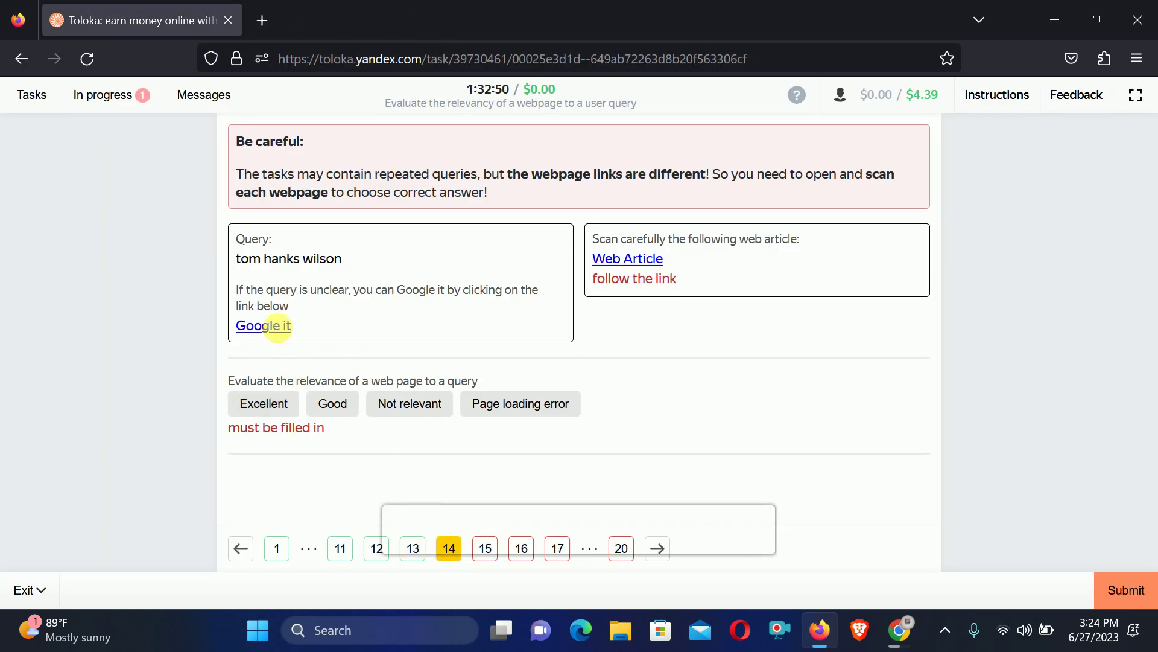
Review the Tom Hanks article linked to 'tom hanks wilson' and rate task 14 Good.
{"action": "left_click_drag", "start_coordinate": [230, 259], "coordinate": [480, 251]}
{"action": "left_click", "coordinate": [628, 258]}
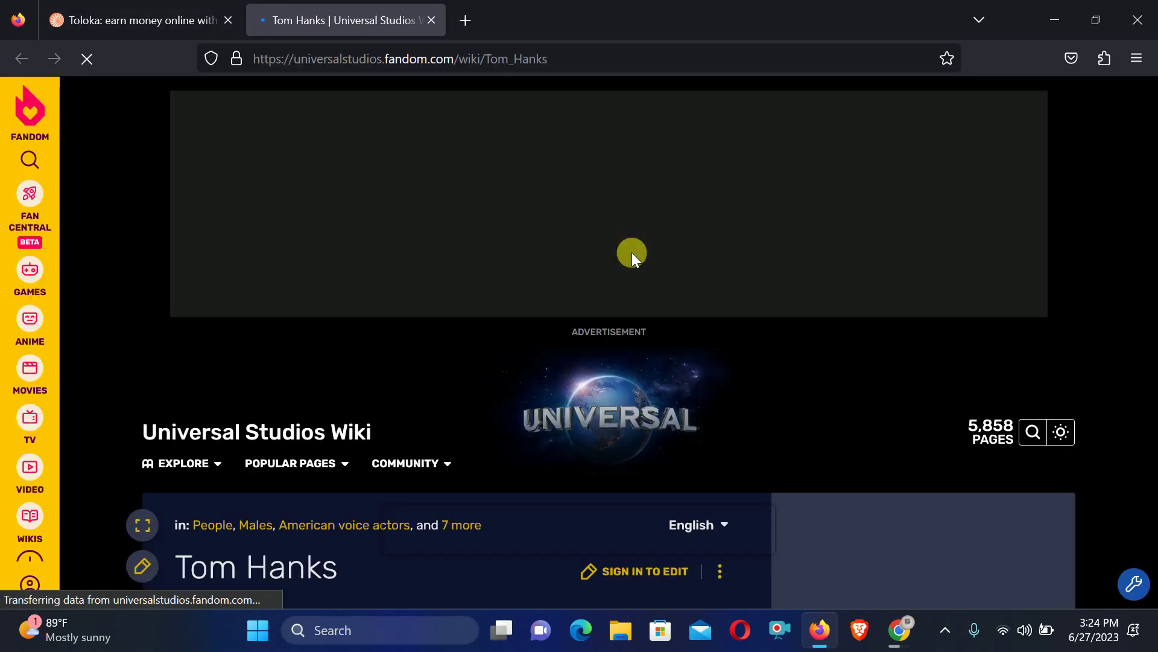
{"action": "scroll", "coordinate": [337, 403], "scroll_direction": "down", "scroll_amount": 2}
{"action": "scroll", "coordinate": [338, 400], "scroll_direction": "down", "scroll_amount": 2}
{"action": "scroll", "coordinate": [524, 369], "scroll_direction": "down", "scroll_amount": 2}
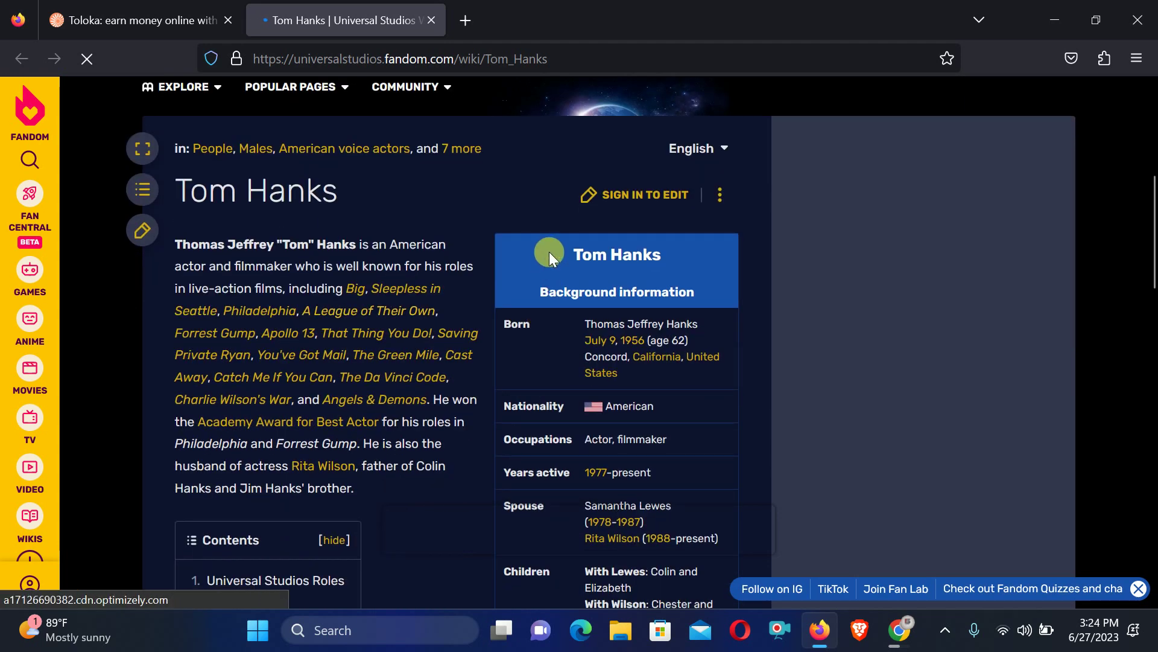
{"action": "left_click_drag", "start_coordinate": [549, 251], "coordinate": [697, 258]}
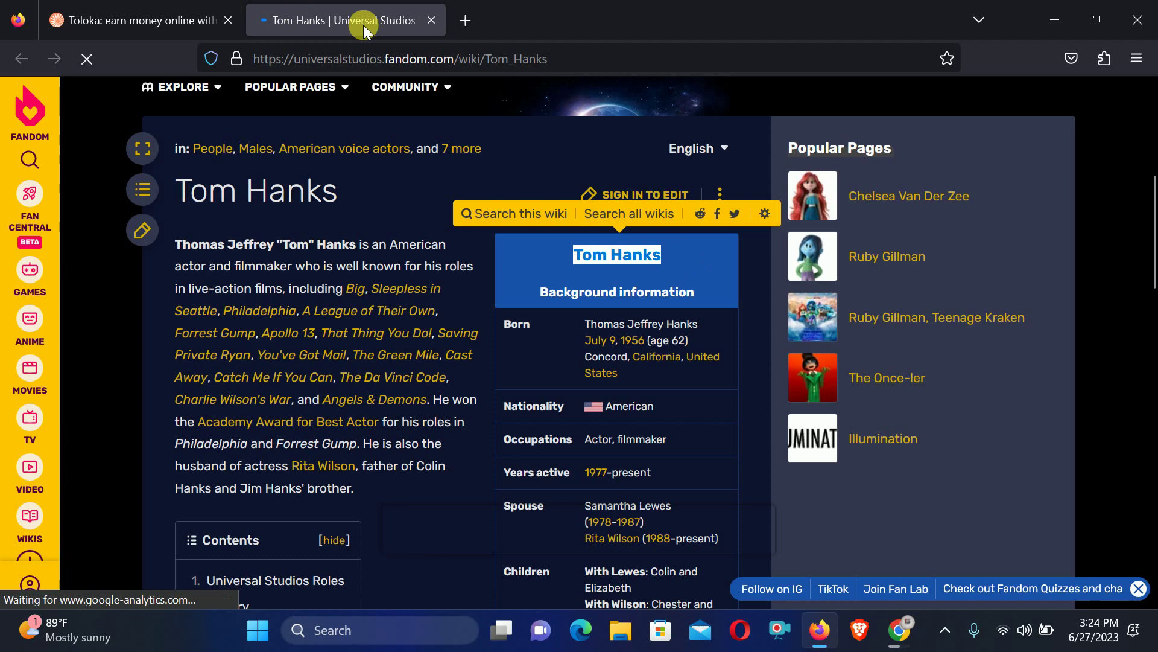
{"action": "left_click", "coordinate": [431, 19]}
{"action": "left_click", "coordinate": [339, 408]}
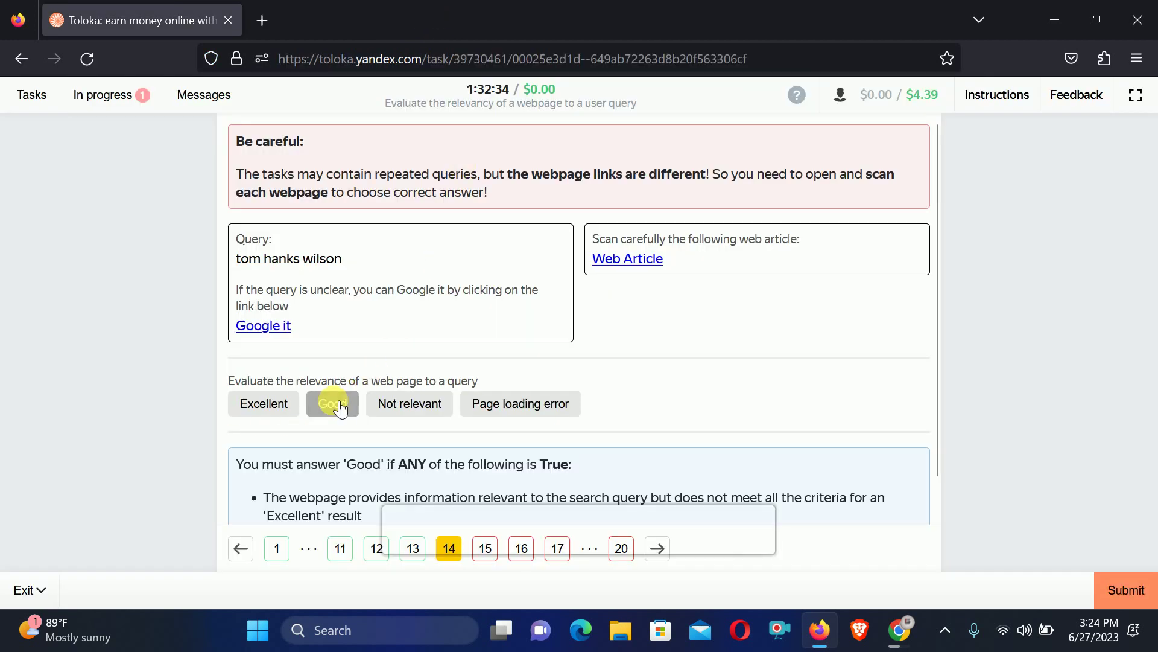
On task 15, check the 'Dueling economics' review against the query and rate it Excellent.
{"action": "left_click", "coordinate": [485, 547]}
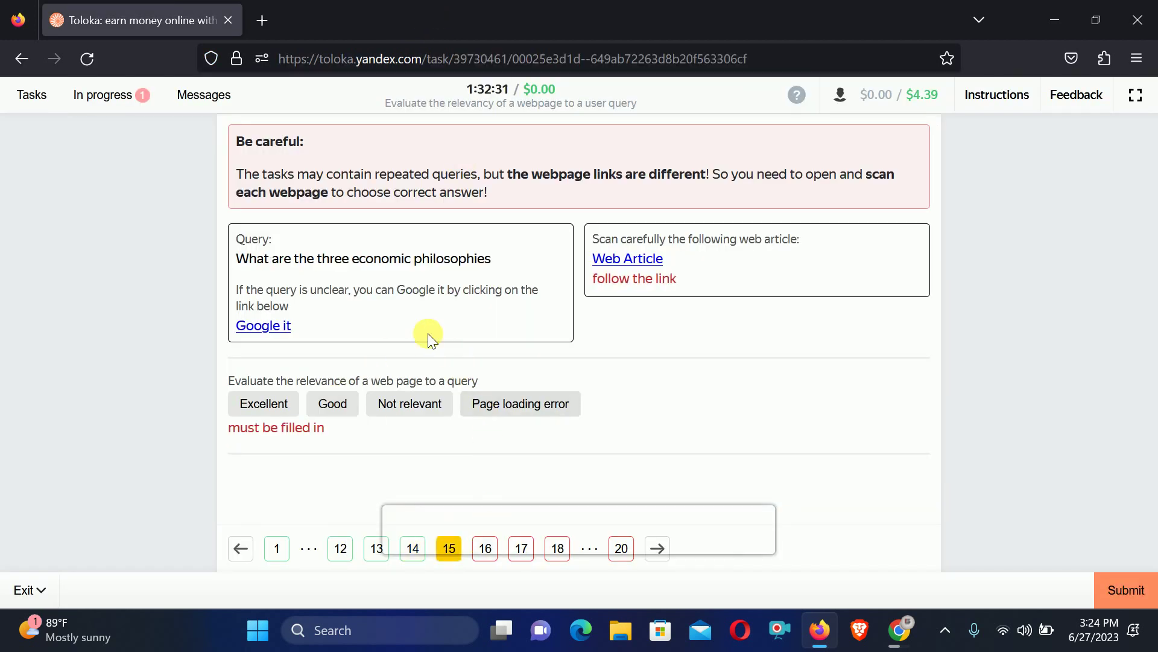
{"action": "left_click_drag", "start_coordinate": [235, 258], "coordinate": [498, 258]}
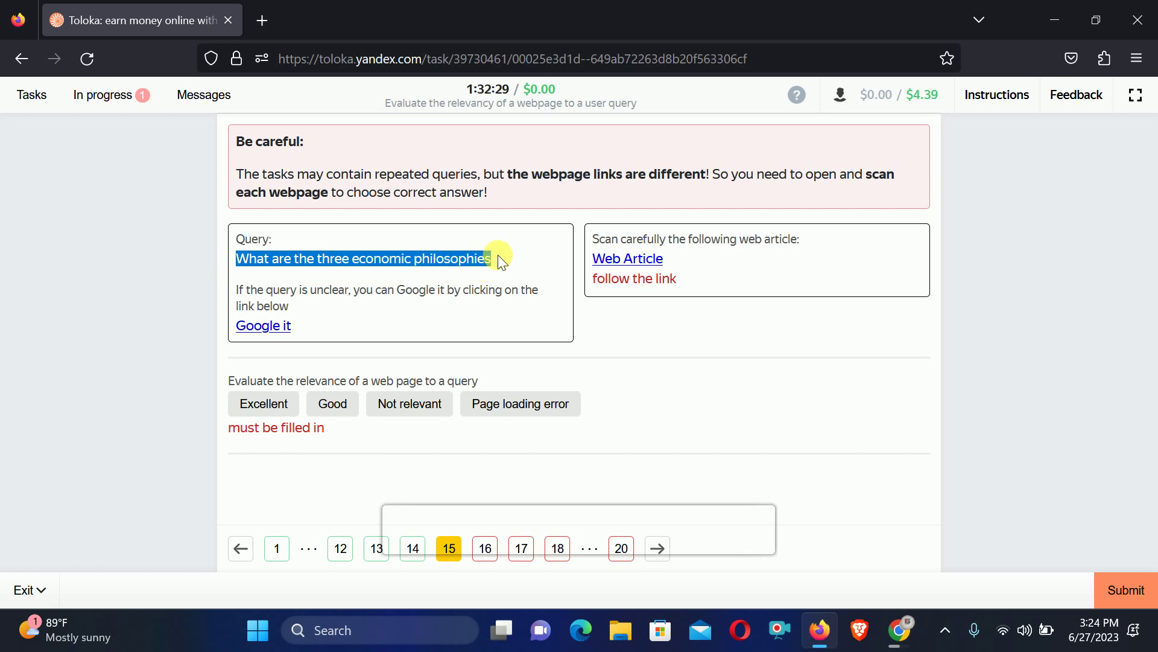
{"action": "left_click", "coordinate": [520, 254]}
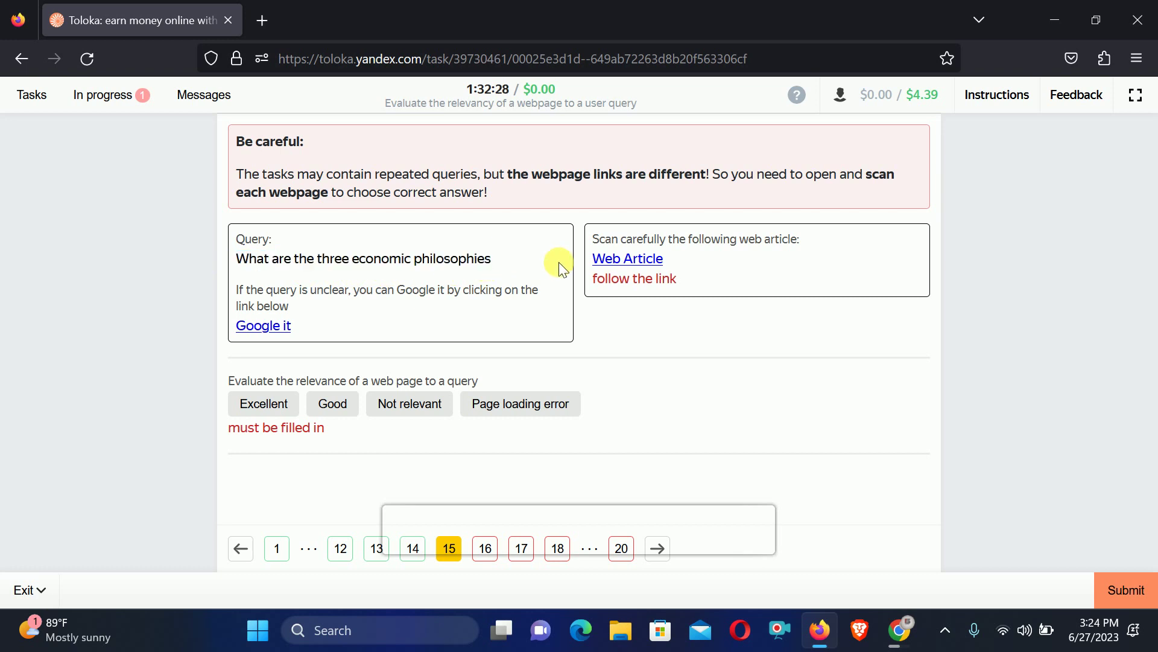
{"action": "left_click", "coordinate": [649, 268]}
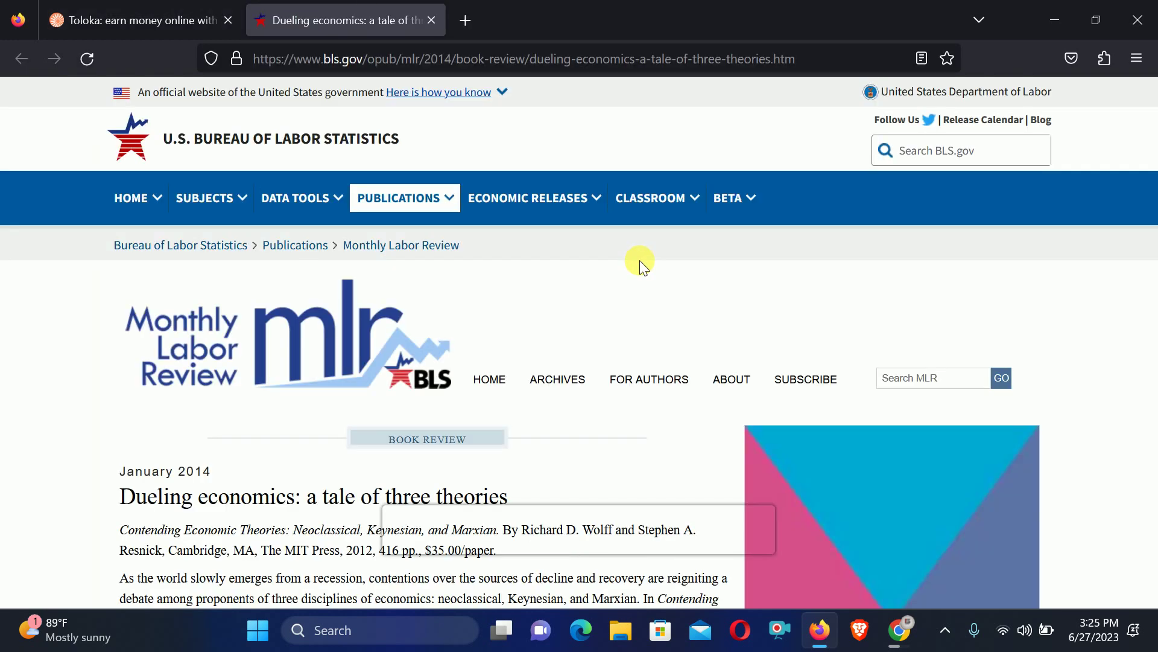
{"action": "scroll", "coordinate": [694, 354], "scroll_direction": "down", "scroll_amount": 3}
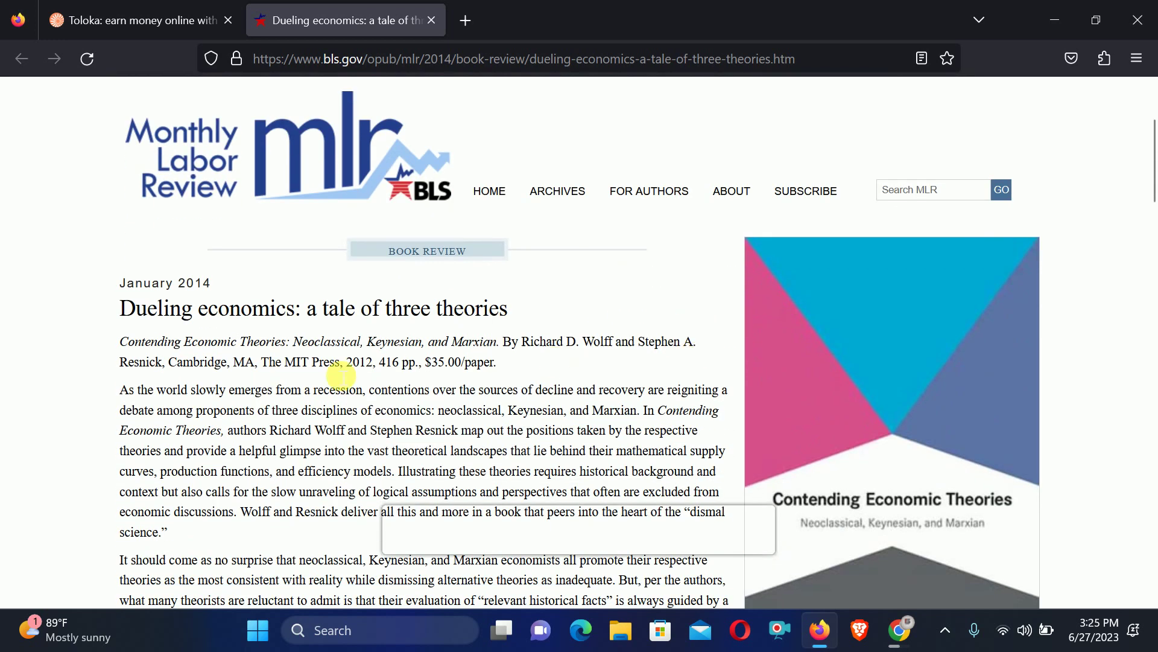
{"action": "left_click_drag", "start_coordinate": [130, 317], "coordinate": [306, 311]}
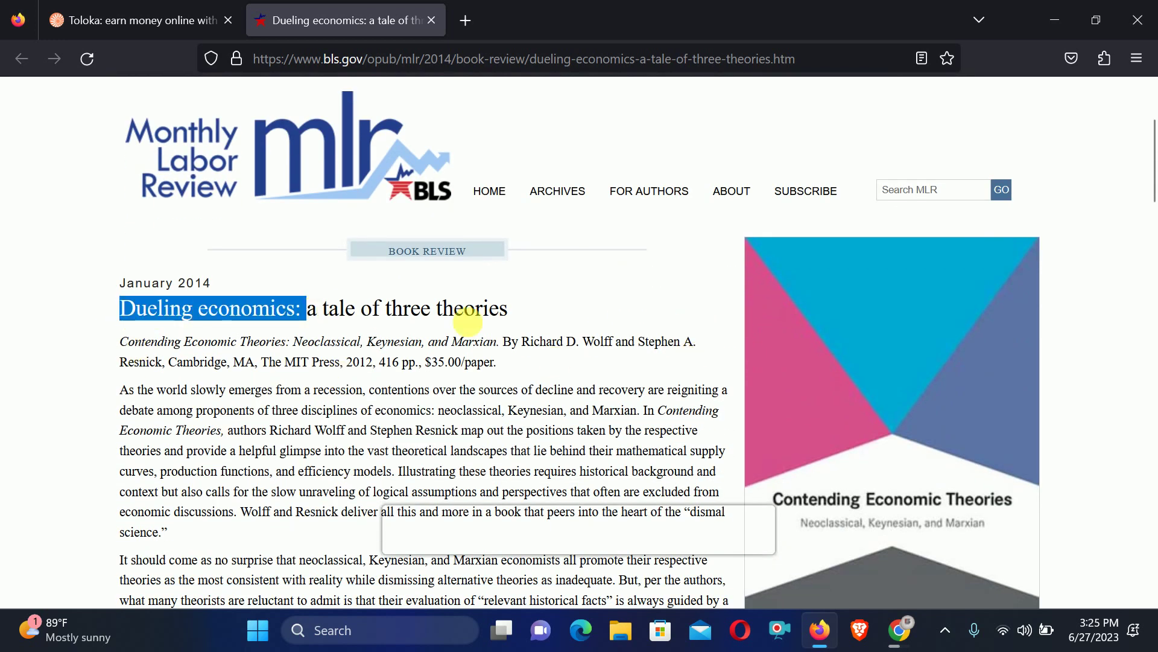
{"action": "left_click", "coordinate": [559, 298]}
{"action": "left_click", "coordinate": [430, 19]}
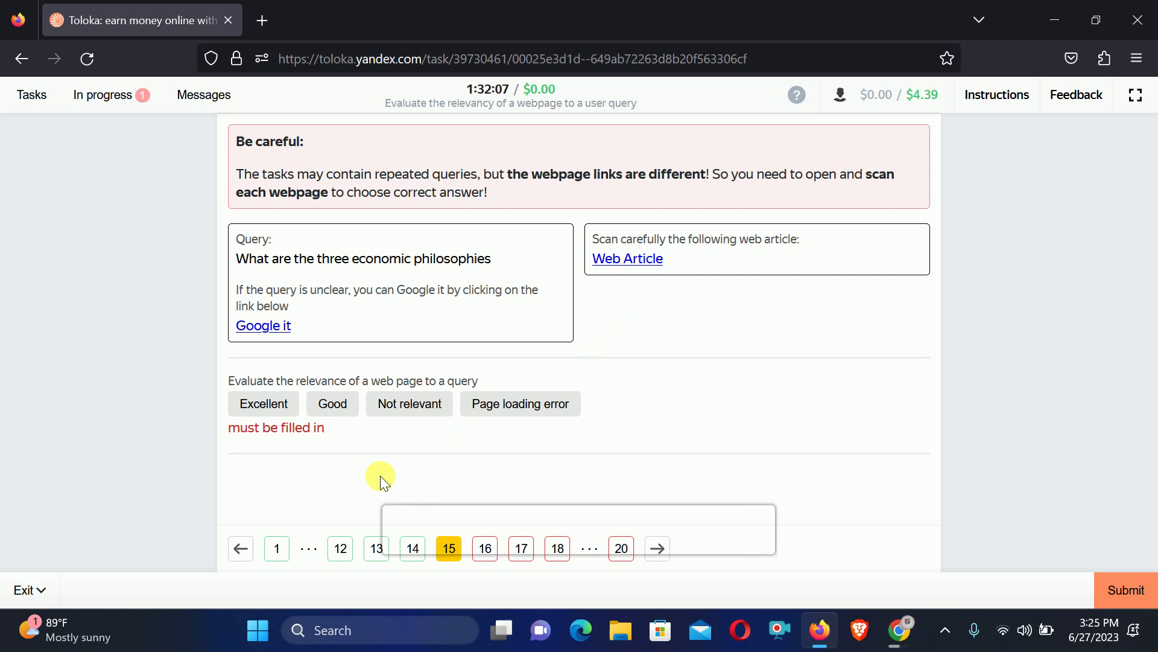
{"action": "left_click", "coordinate": [266, 417]}
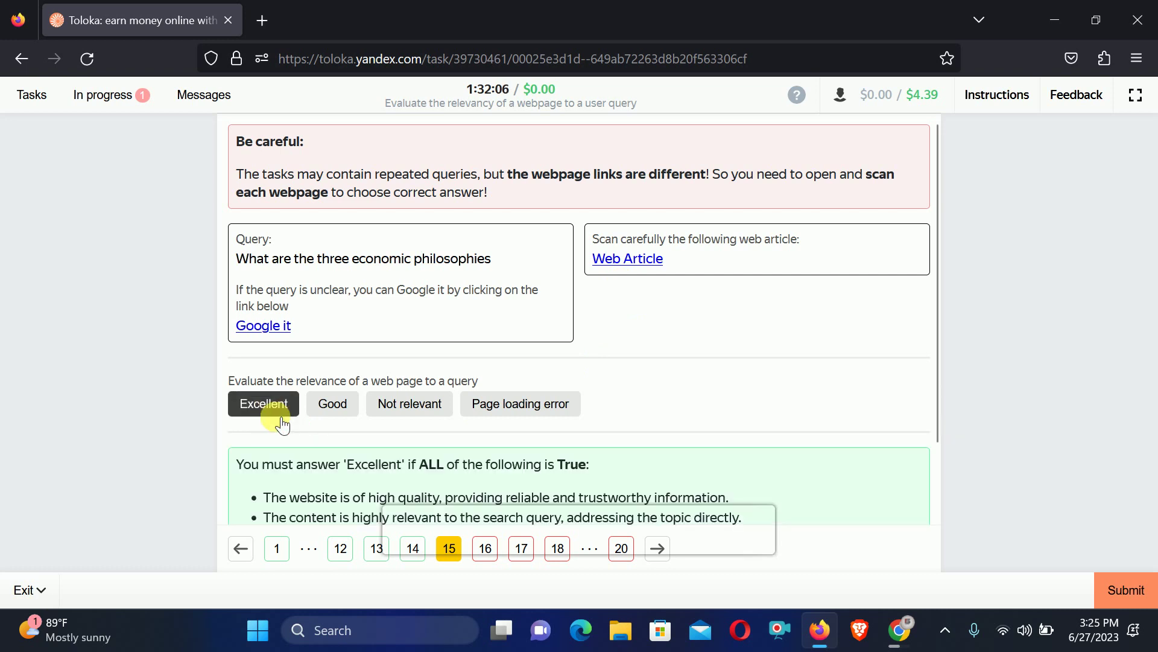
{"action": "left_click", "coordinate": [487, 548]}
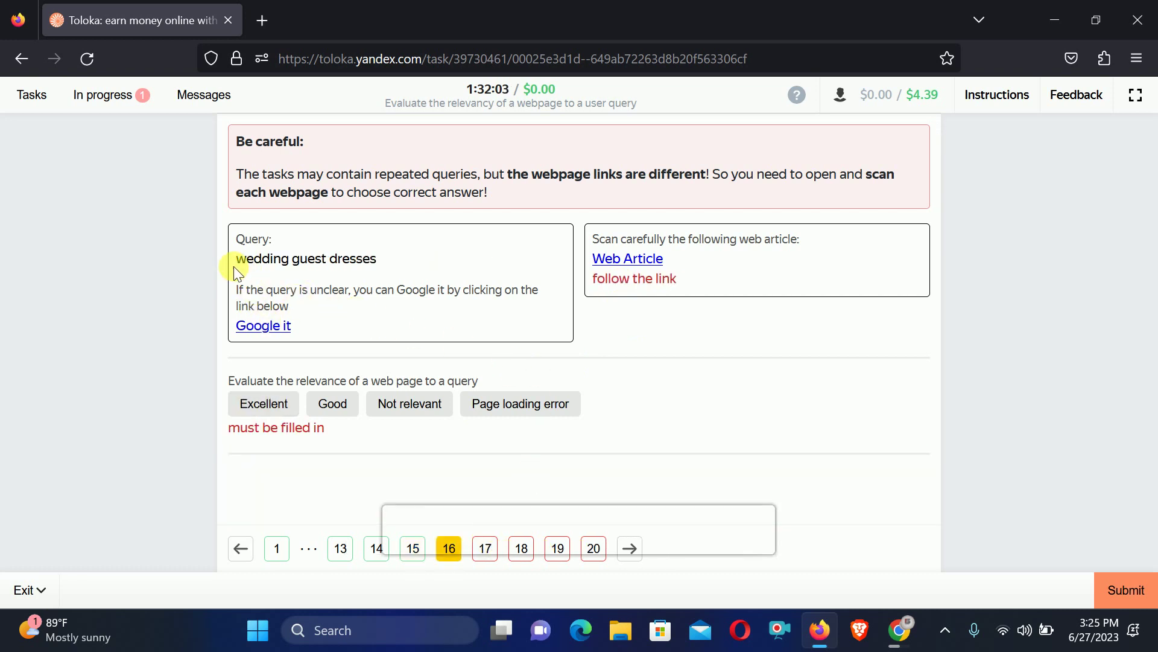
Compare the 'wedding guest dresses' query with its article's headline and rate task 16 Good.
{"action": "left_click_drag", "start_coordinate": [236, 264], "coordinate": [391, 262]}
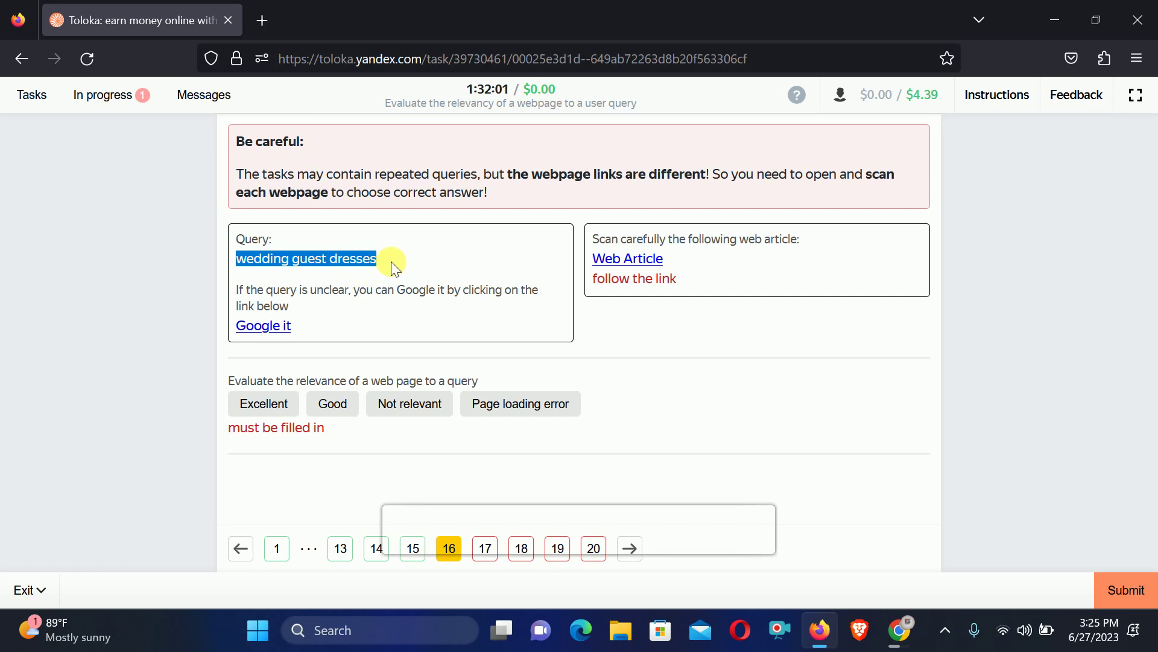
{"action": "left_click", "coordinate": [436, 262]}
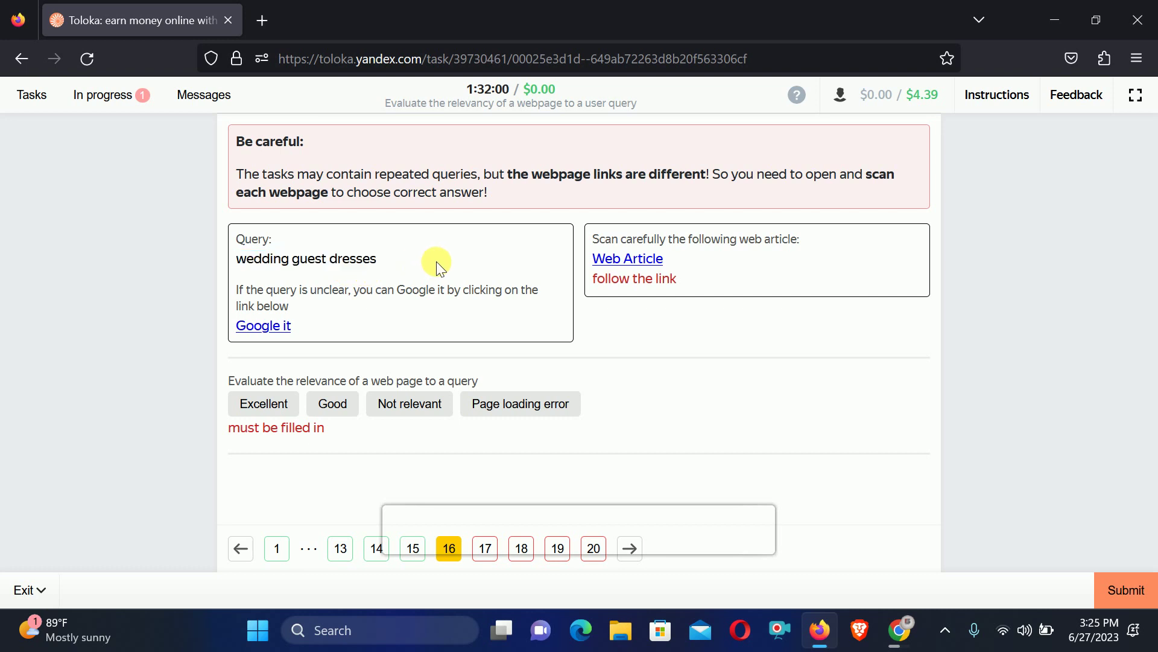
{"action": "left_click", "coordinate": [628, 259]}
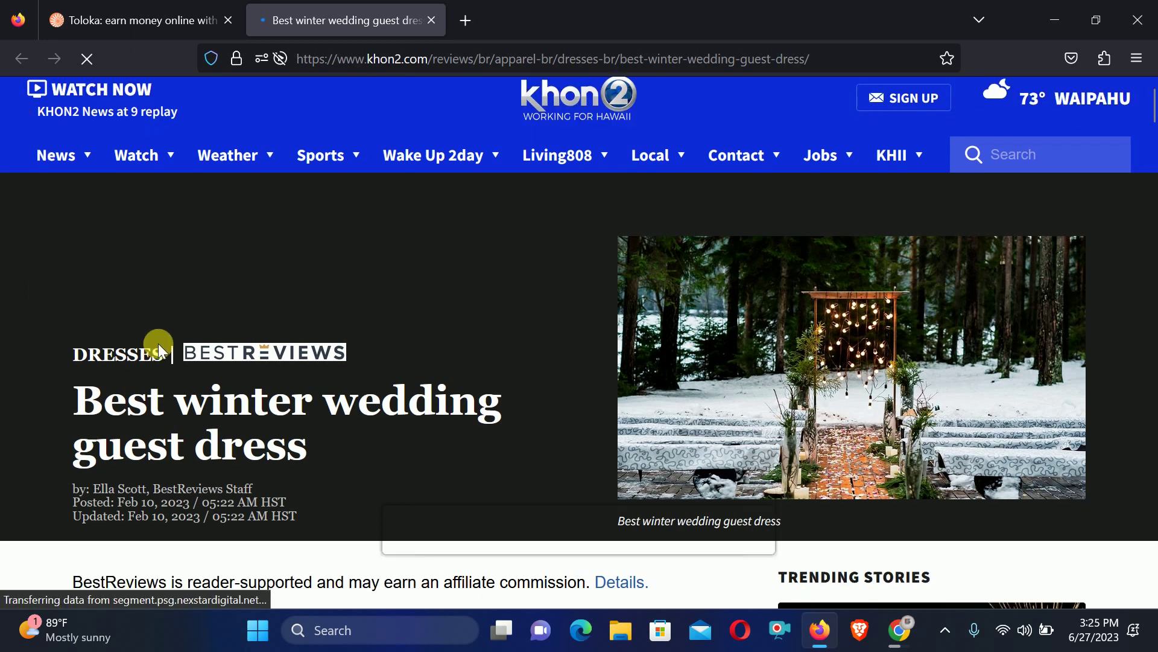
{"action": "scroll", "coordinate": [155, 344], "scroll_direction": "down", "scroll_amount": 2}
{"action": "left_click_drag", "start_coordinate": [70, 326], "coordinate": [240, 360]}
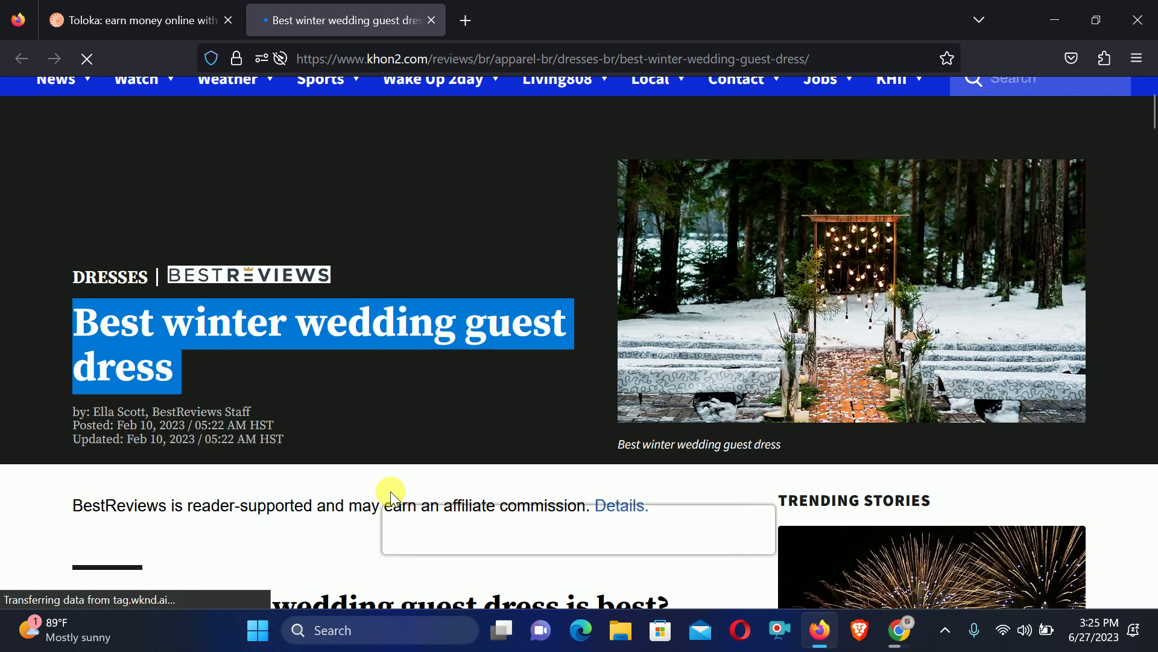
{"action": "left_click", "coordinate": [432, 20]}
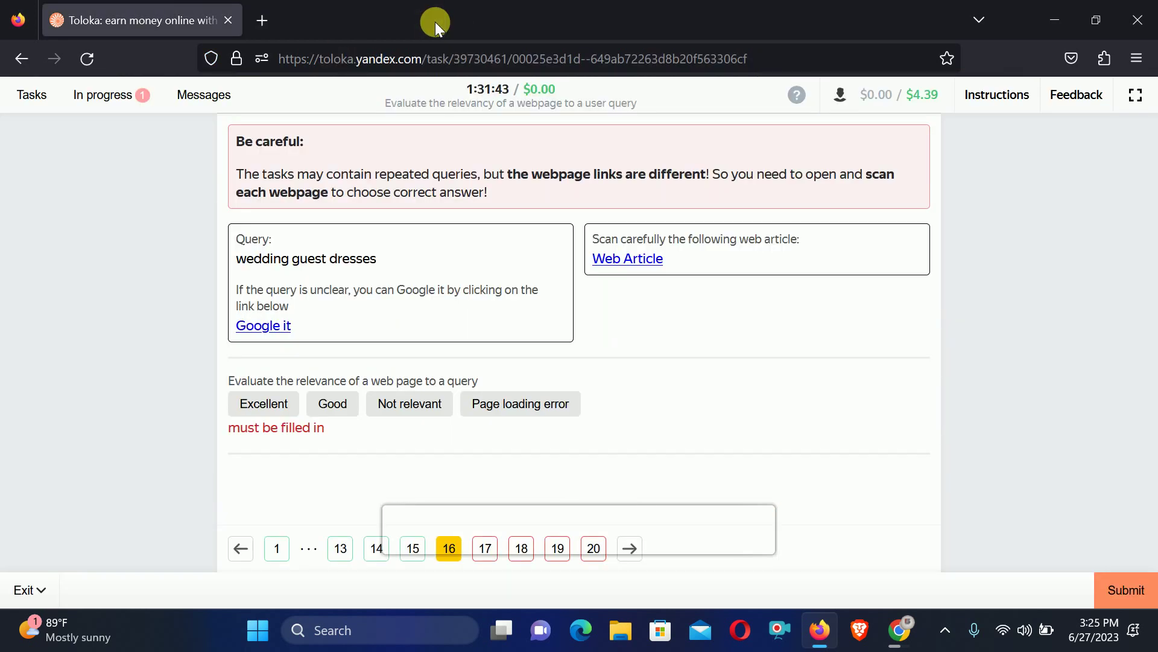
{"action": "left_click", "coordinate": [347, 414]}
{"action": "left_click", "coordinate": [485, 547]}
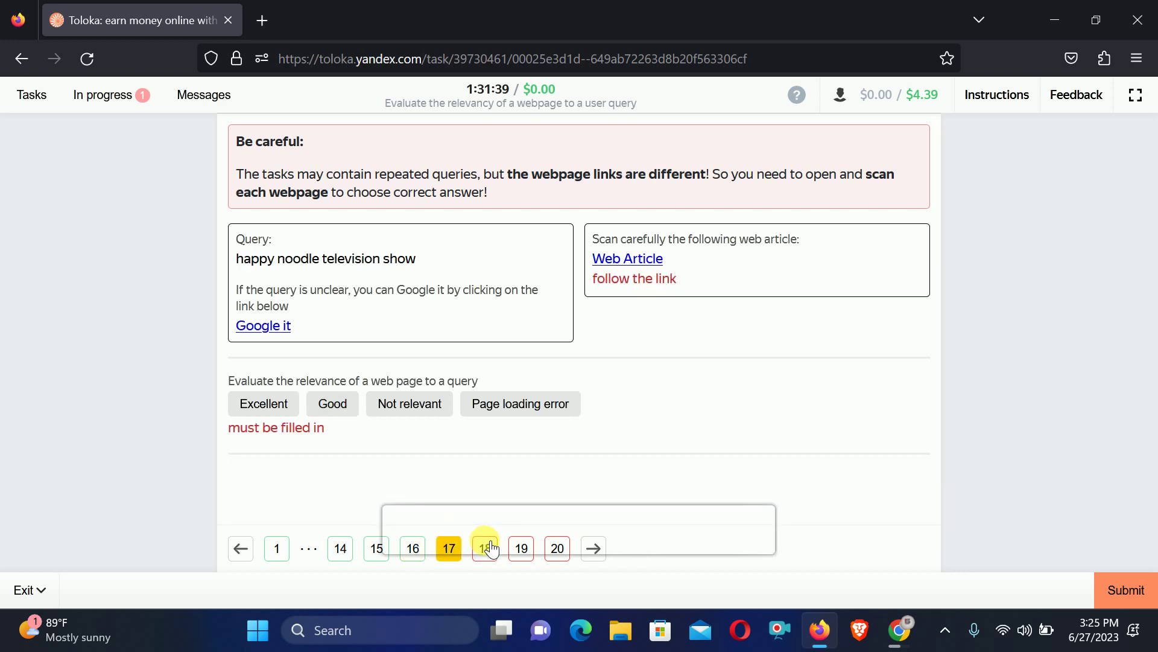
On task 17, review the Likewise TV page for 'happy noodle television show' and rate it Excellent.
{"action": "left_click_drag", "start_coordinate": [238, 258], "coordinate": [323, 258]}
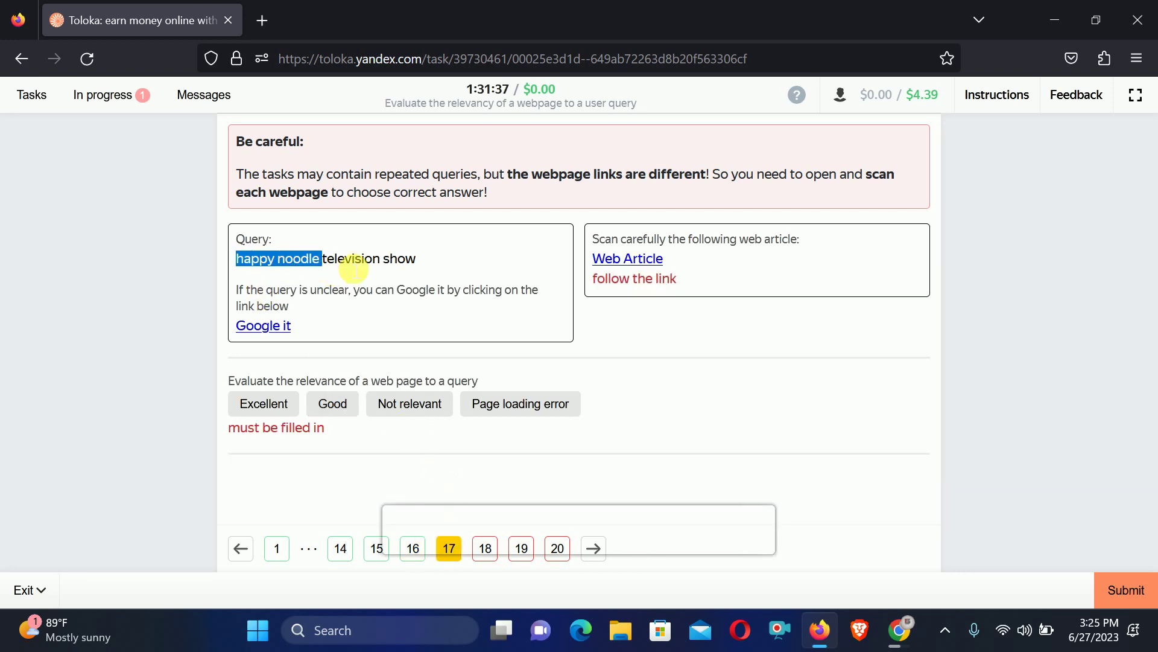
{"action": "triple_click", "coordinate": [432, 248]}
{"action": "left_click", "coordinate": [632, 261]}
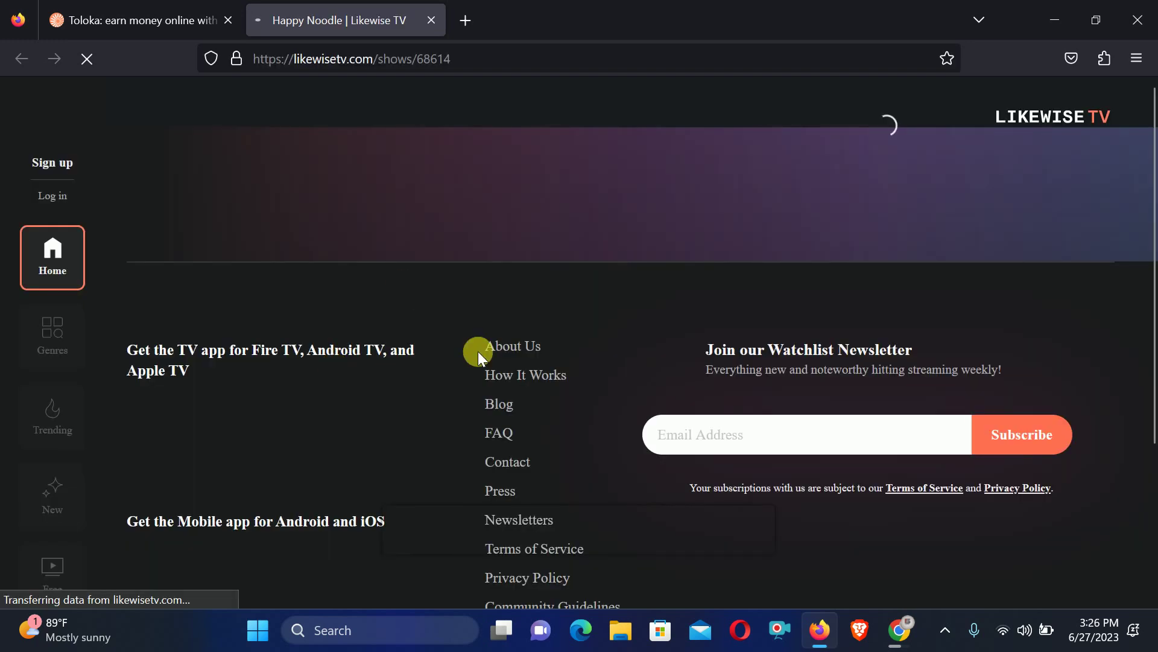
{"action": "scroll", "coordinate": [447, 414], "scroll_direction": "down", "scroll_amount": 3}
{"action": "scroll", "coordinate": [446, 415], "scroll_direction": "up", "scroll_amount": 3}
{"action": "left_click", "coordinate": [436, 22]}
{"action": "left_click", "coordinate": [278, 413]}
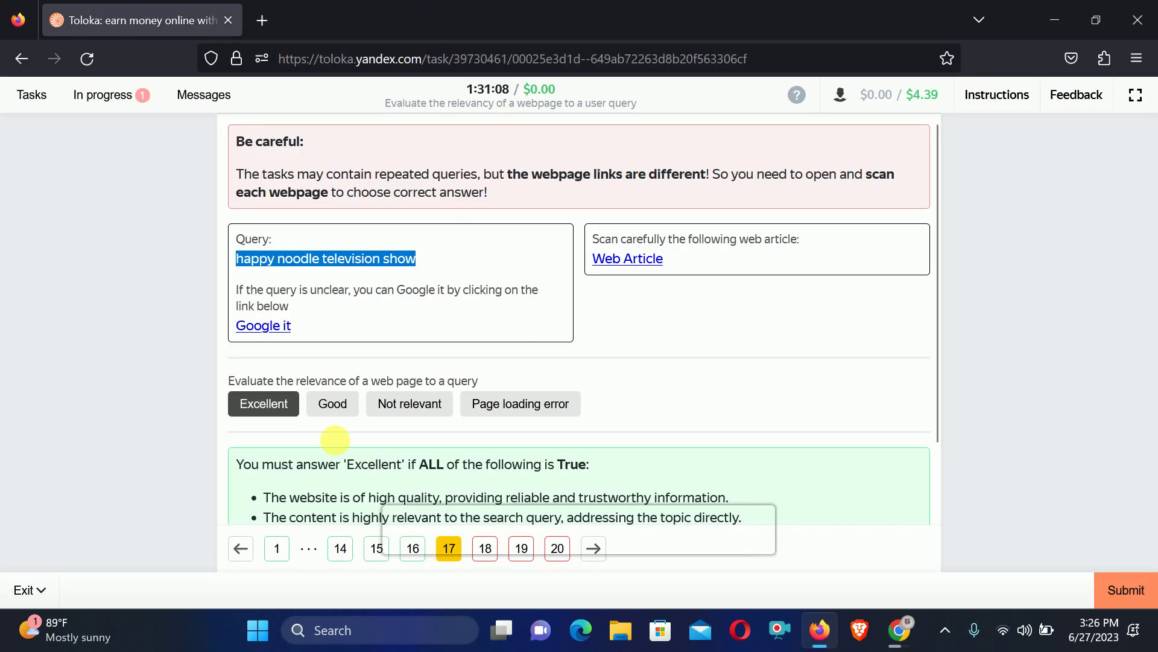
On task 18, review the 'best professional photo scanner' article and rate it Not relevant.
{"action": "left_click", "coordinate": [487, 549]}
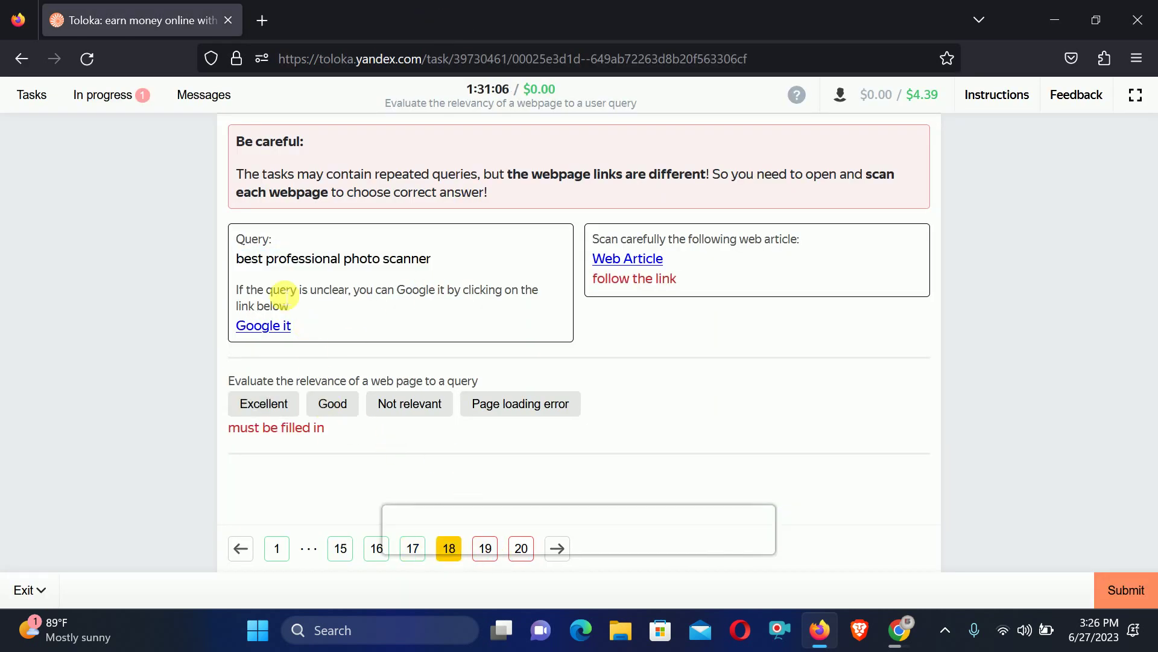
{"action": "left_click_drag", "start_coordinate": [237, 259], "coordinate": [475, 263]}
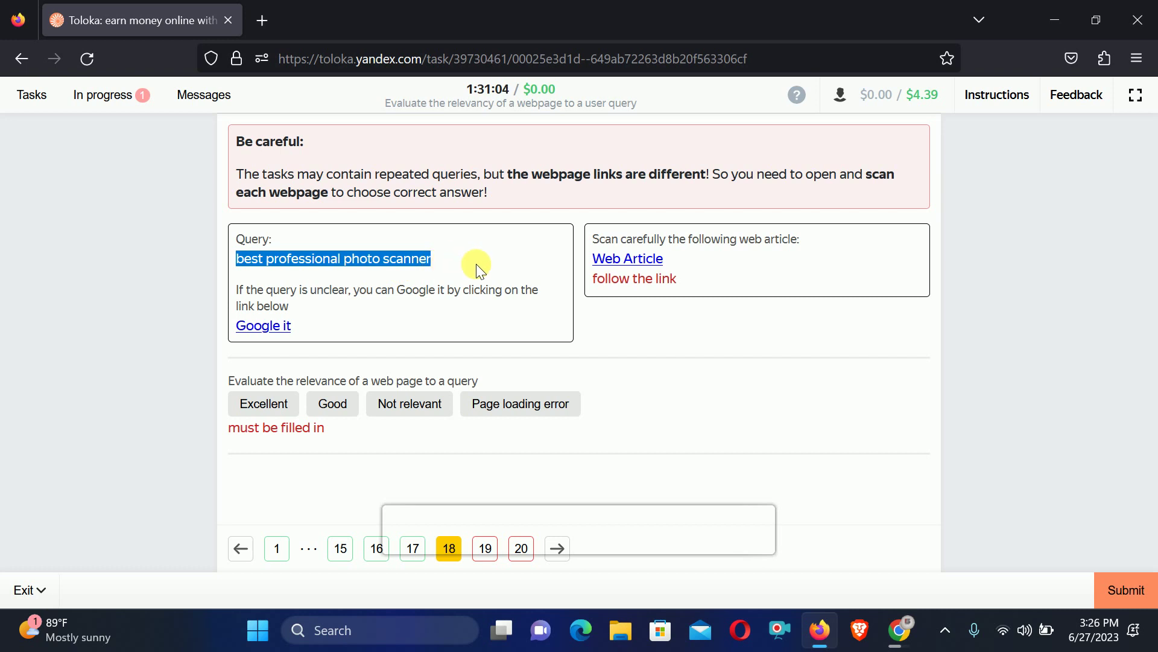
{"action": "left_click", "coordinate": [633, 260]}
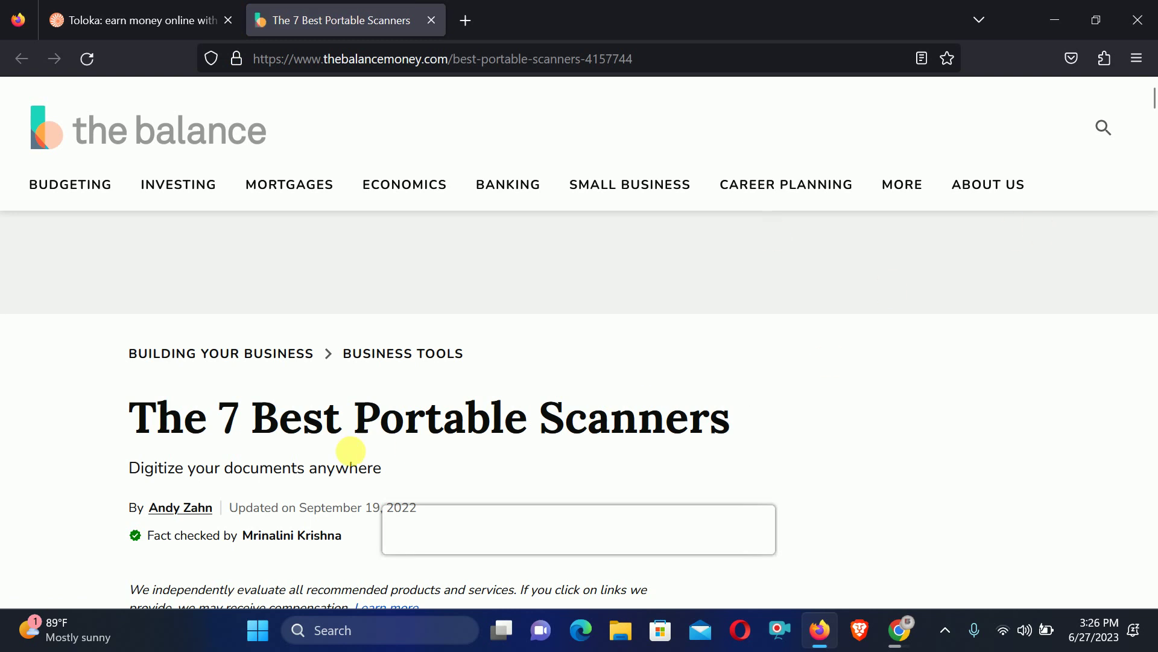
{"action": "left_click_drag", "start_coordinate": [160, 414], "coordinate": [343, 354]}
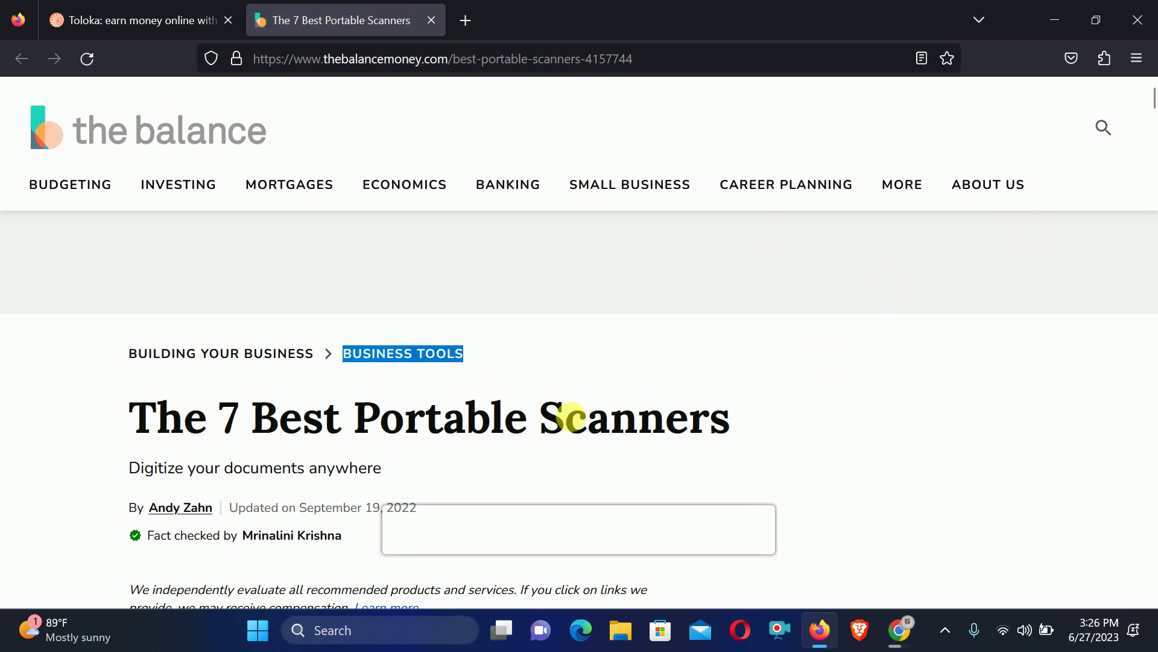
{"action": "left_click", "coordinate": [740, 427]}
{"action": "left_click", "coordinate": [432, 21]}
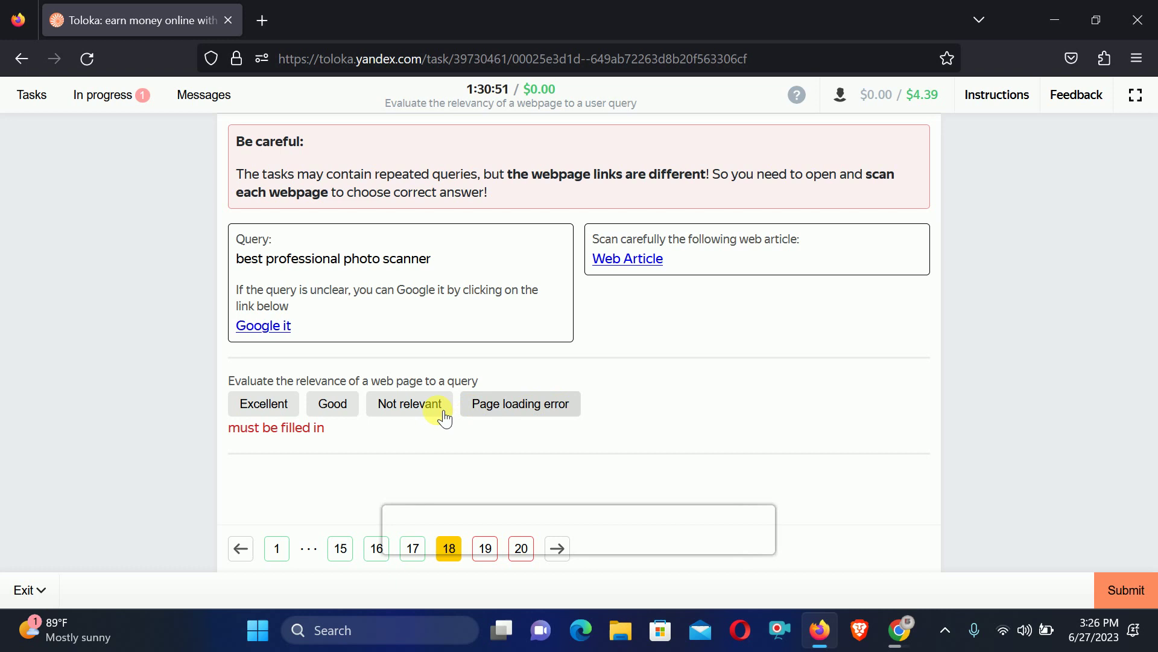
{"action": "left_click", "coordinate": [409, 403]}
{"action": "scroll", "coordinate": [483, 488], "scroll_direction": "down", "scroll_amount": 2}
On task 19, check the Ottawa restaurants article title and rate the page Good.
{"action": "left_click", "coordinate": [496, 549]}
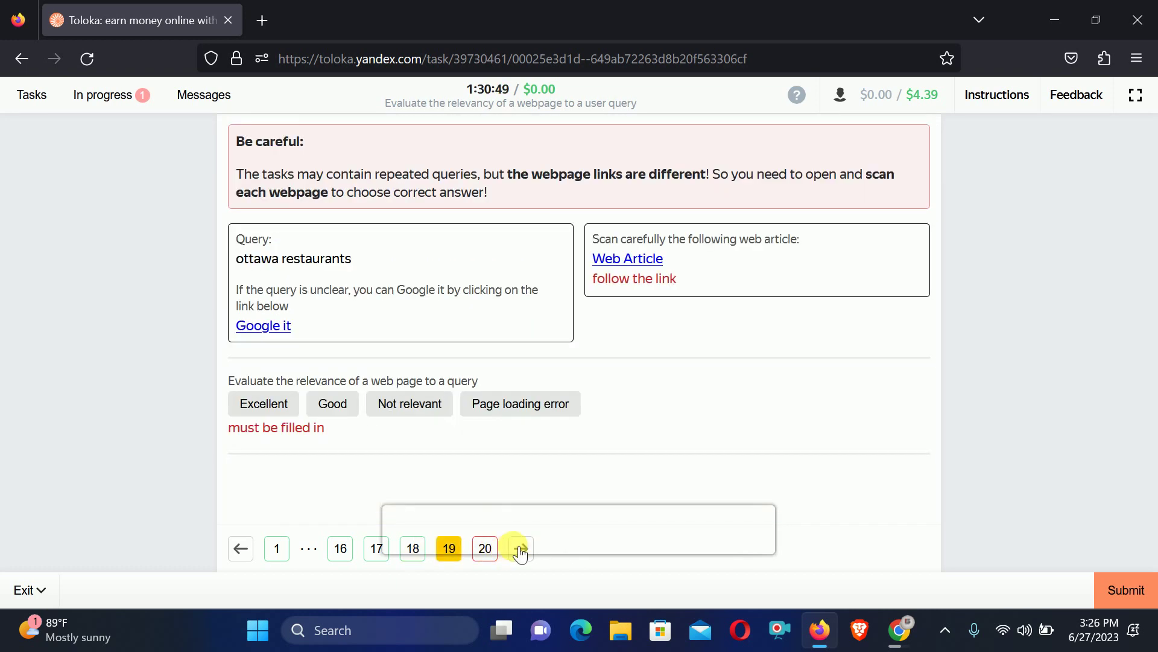
{"action": "left_click_drag", "start_coordinate": [236, 259], "coordinate": [366, 260]}
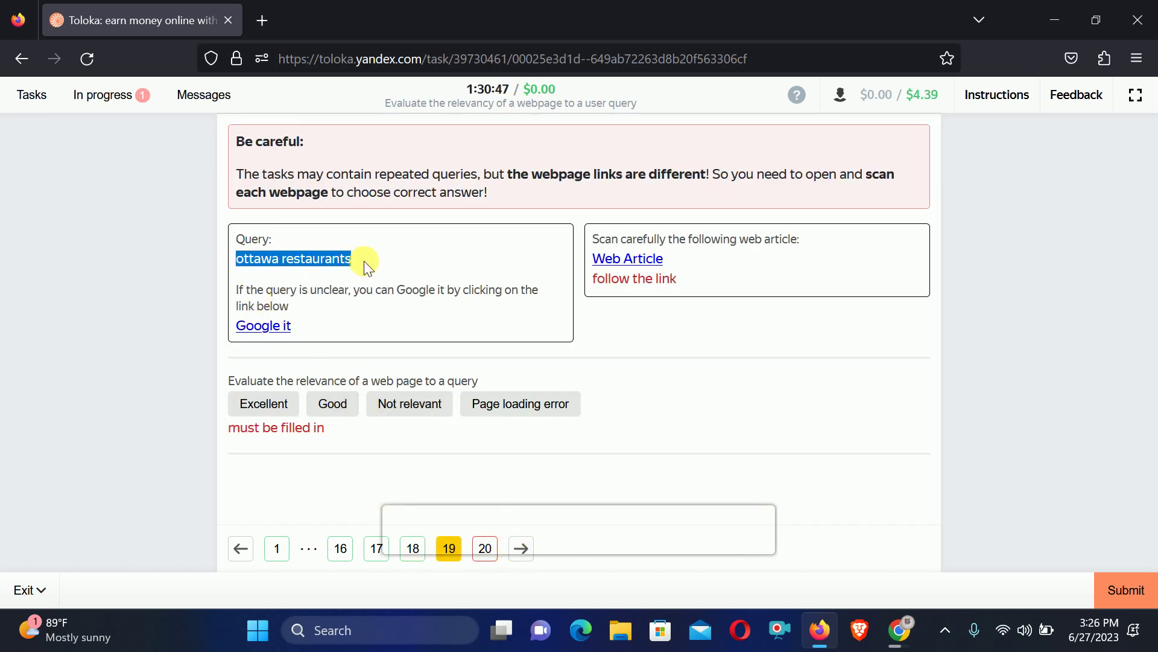
{"action": "left_click", "coordinate": [621, 260]}
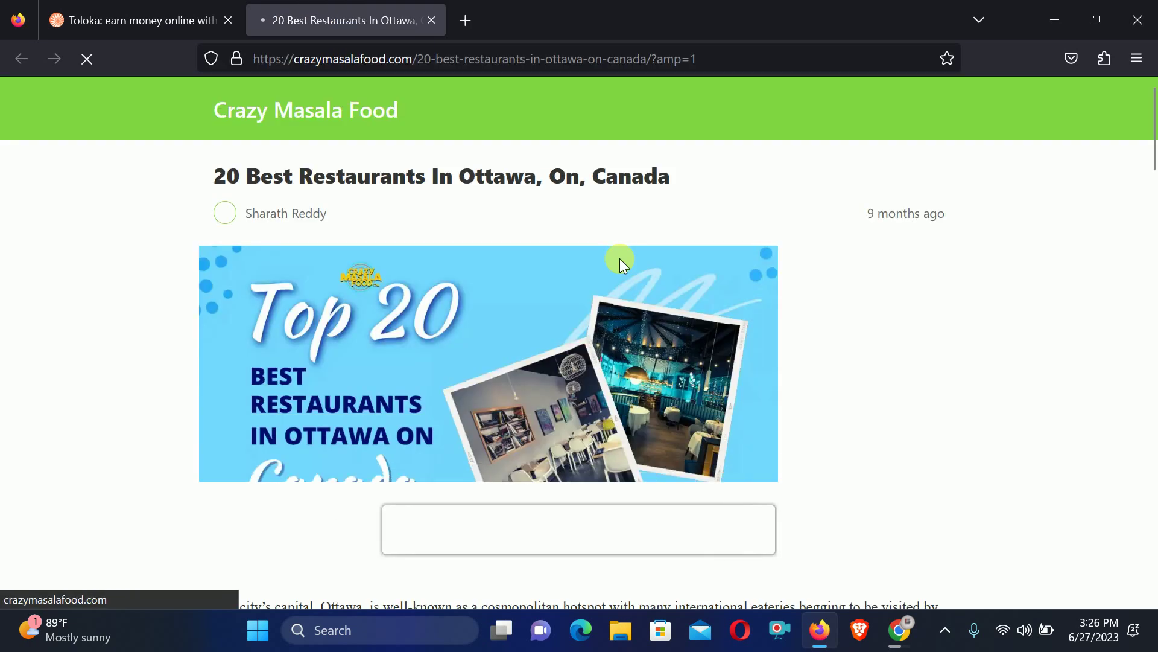
{"action": "left_click_drag", "start_coordinate": [228, 176], "coordinate": [551, 193]}
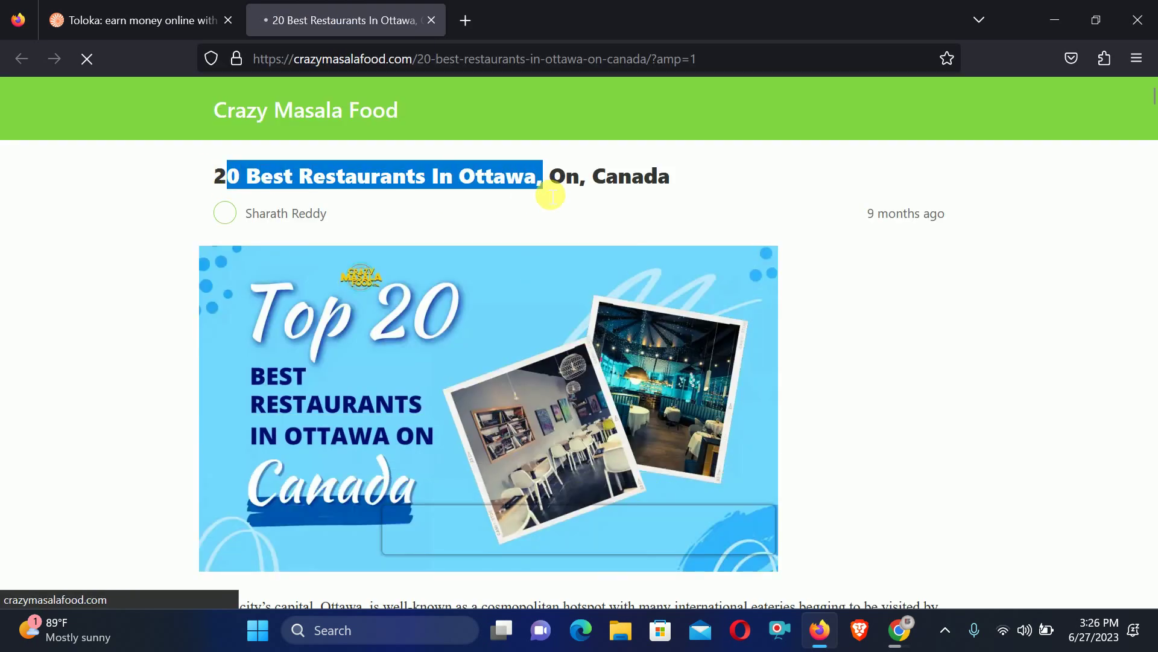
{"action": "left_click", "coordinate": [607, 208]}
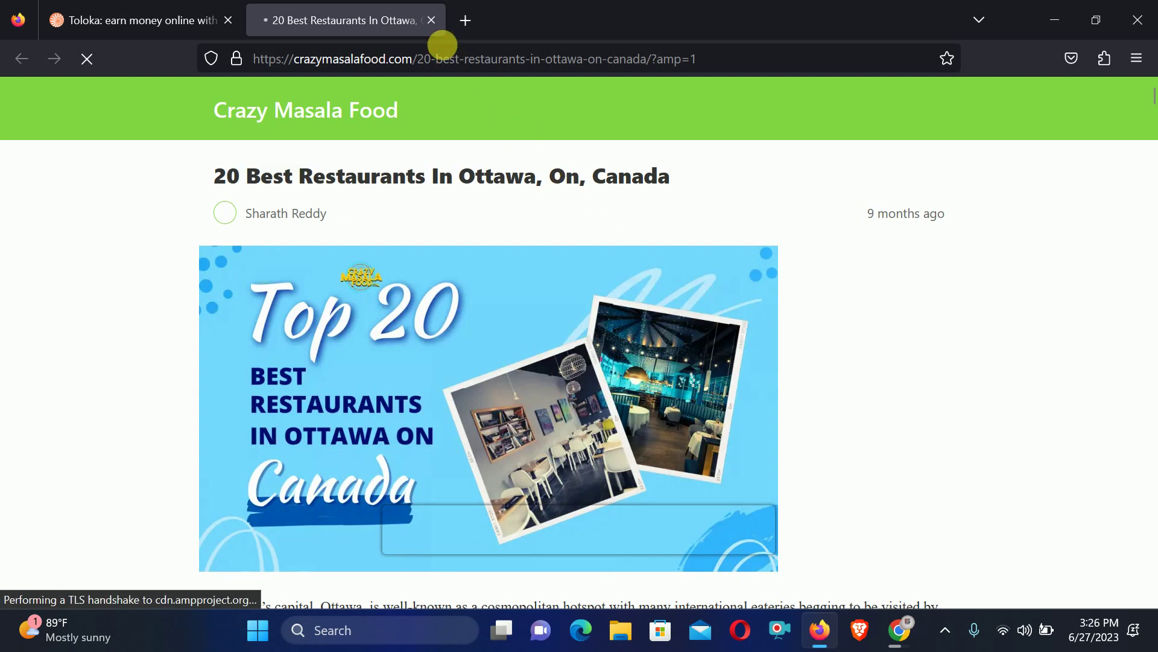
{"action": "left_click", "coordinate": [432, 21]}
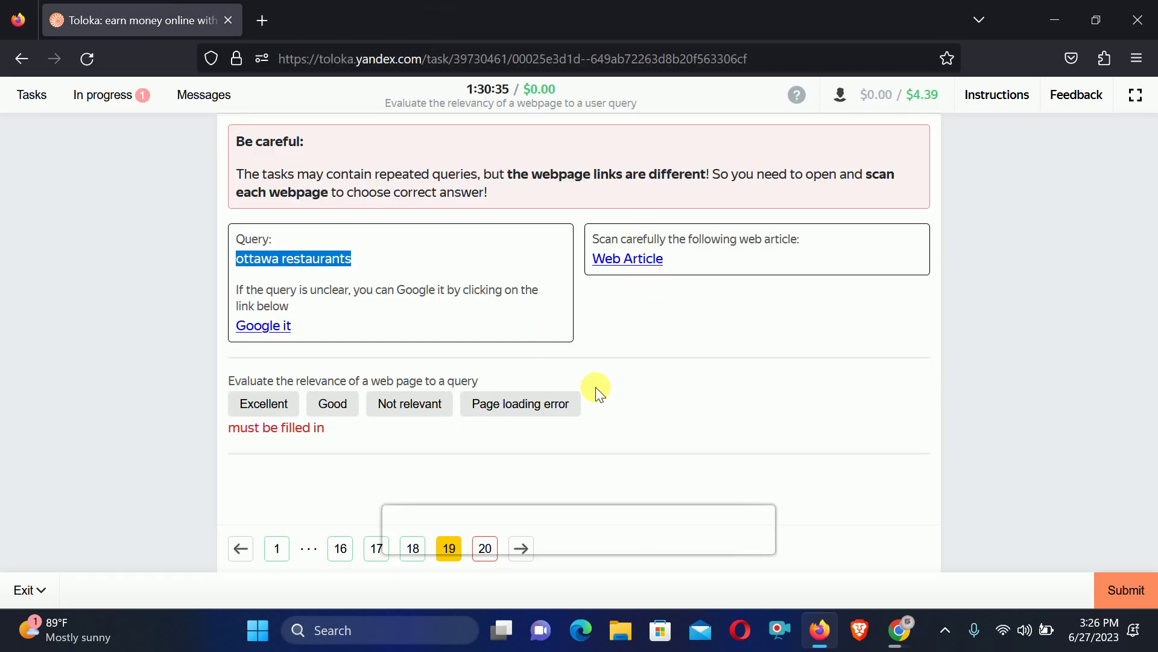
{"action": "left_click", "coordinate": [333, 403]}
{"action": "scroll", "coordinate": [385, 432], "scroll_direction": "down", "scroll_amount": 1}
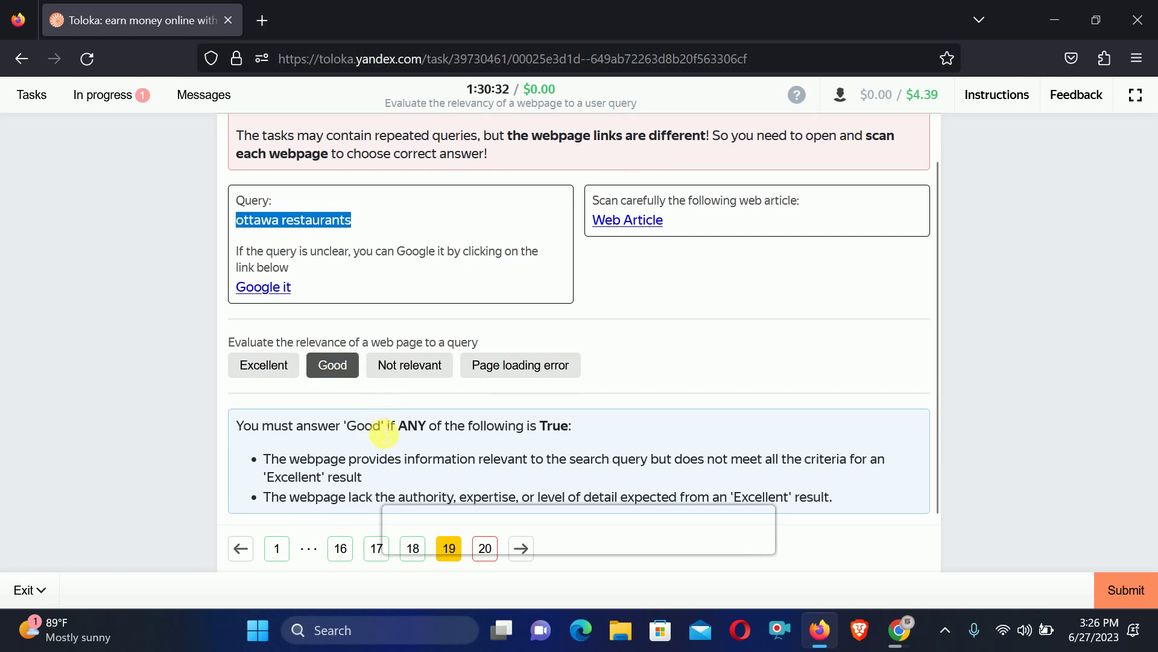
On task 20, review the Investopedia 'how to improve credit score' article and rate it Excellent.
{"action": "left_click", "coordinate": [486, 549]}
{"action": "left_click_drag", "start_coordinate": [237, 258], "coordinate": [432, 266]}
{"action": "left_click", "coordinate": [632, 259]}
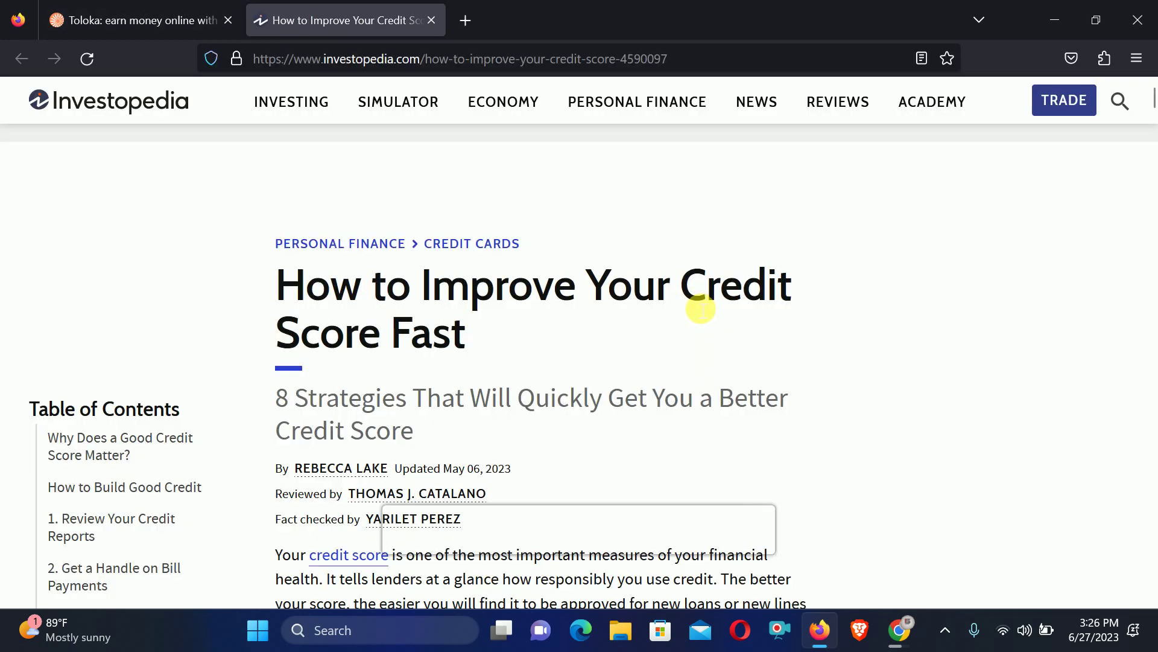
{"action": "left_click_drag", "start_coordinate": [280, 284], "coordinate": [527, 325]}
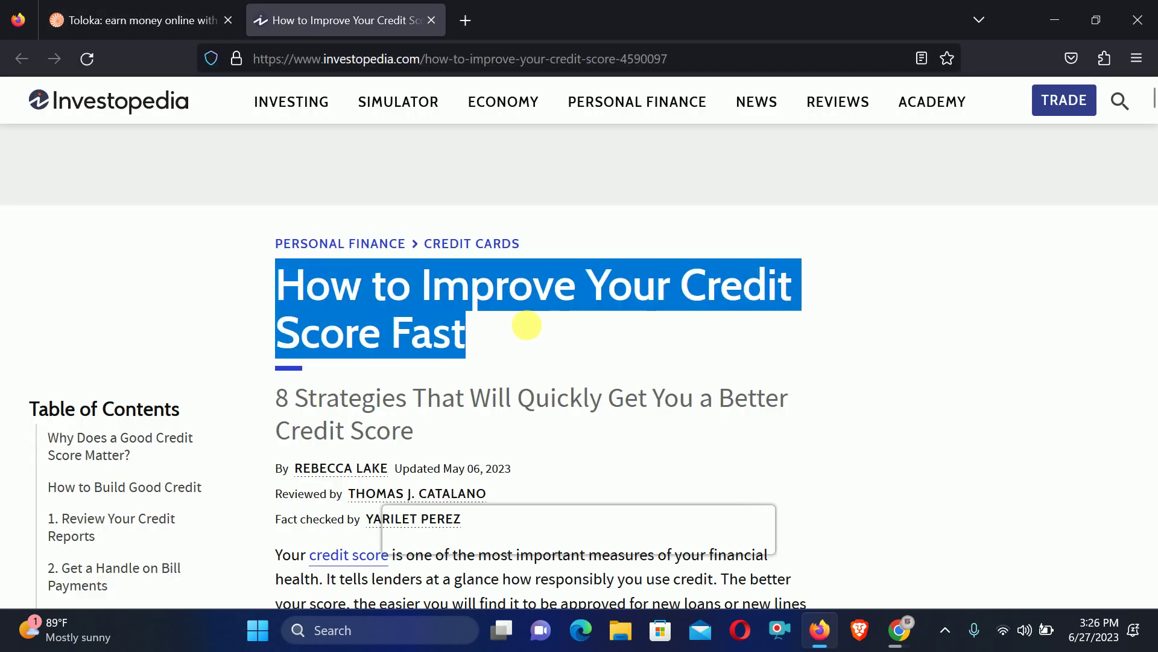
{"action": "left_click", "coordinate": [905, 460]}
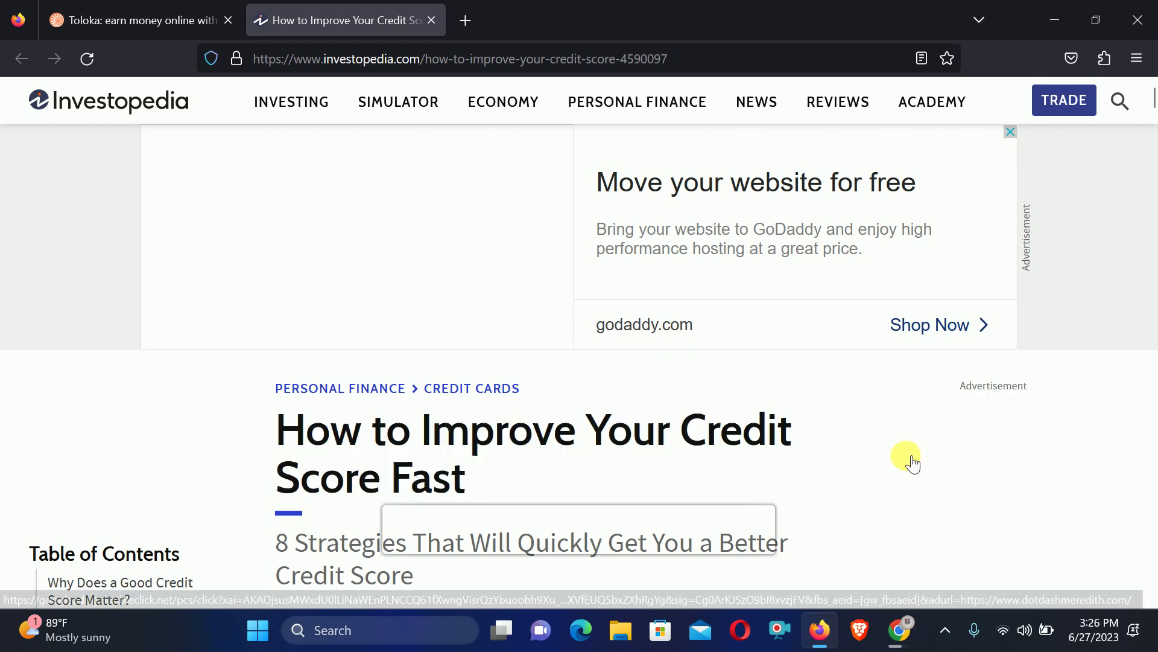
{"action": "left_click", "coordinate": [431, 21]}
{"action": "left_click", "coordinate": [267, 403]}
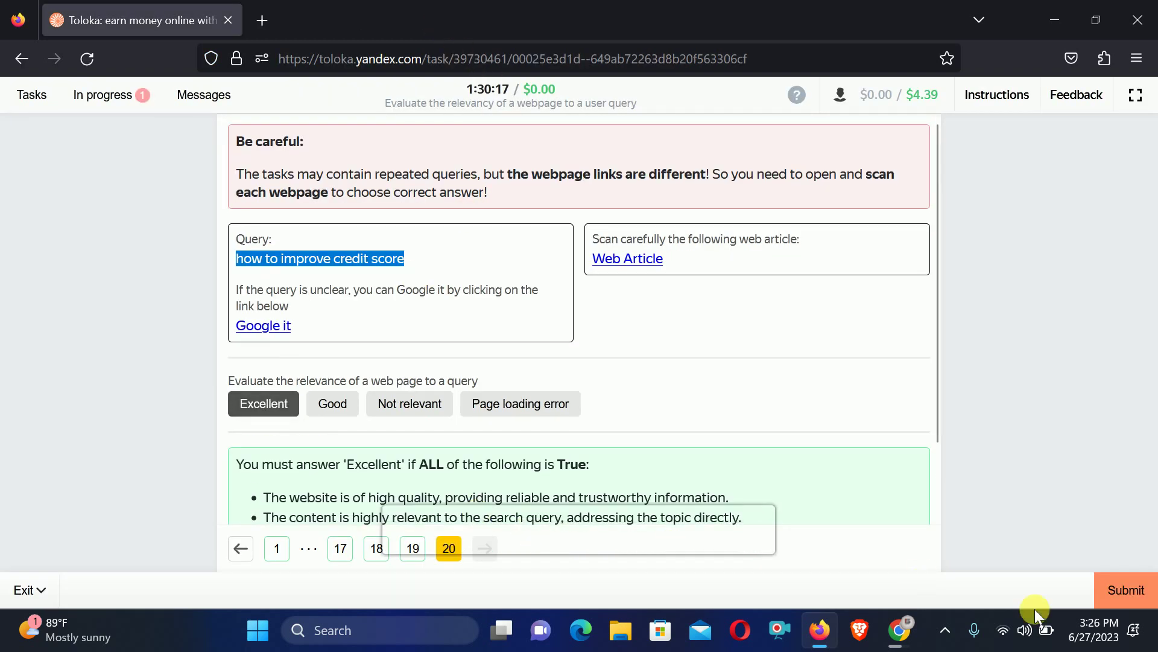